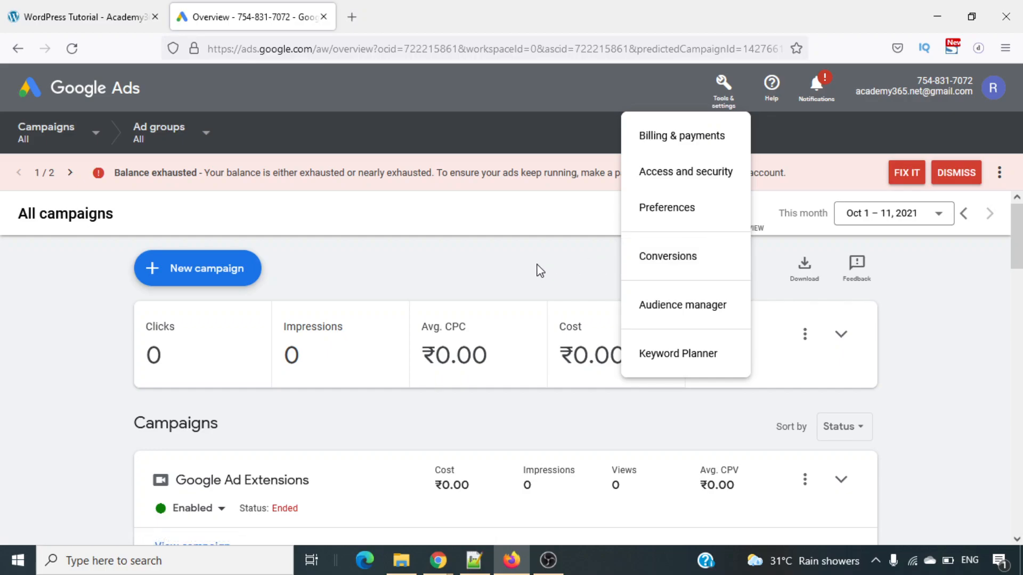
- Start a new conversion action that tracks actions on a website
click(539, 271)
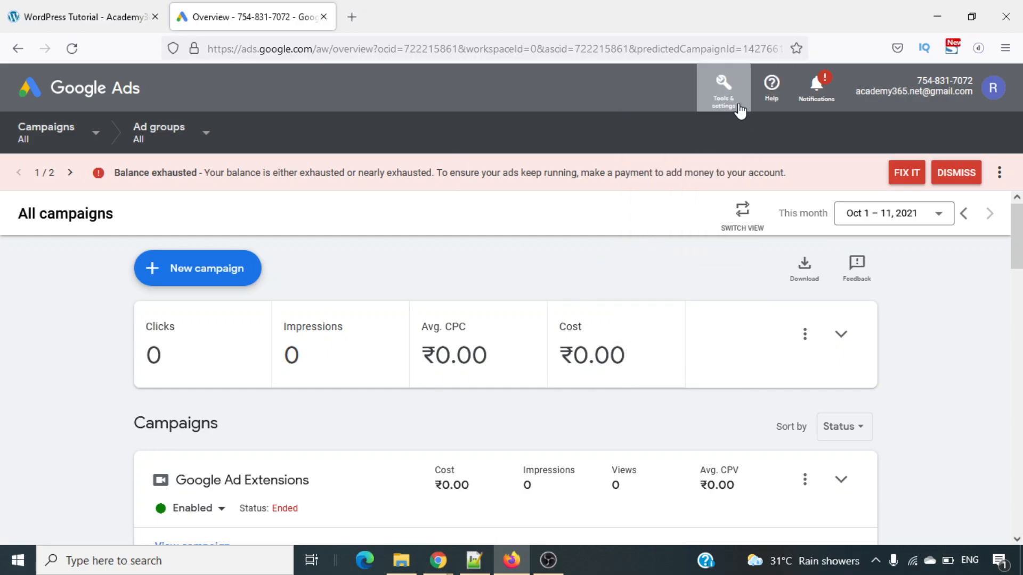
click(739, 107)
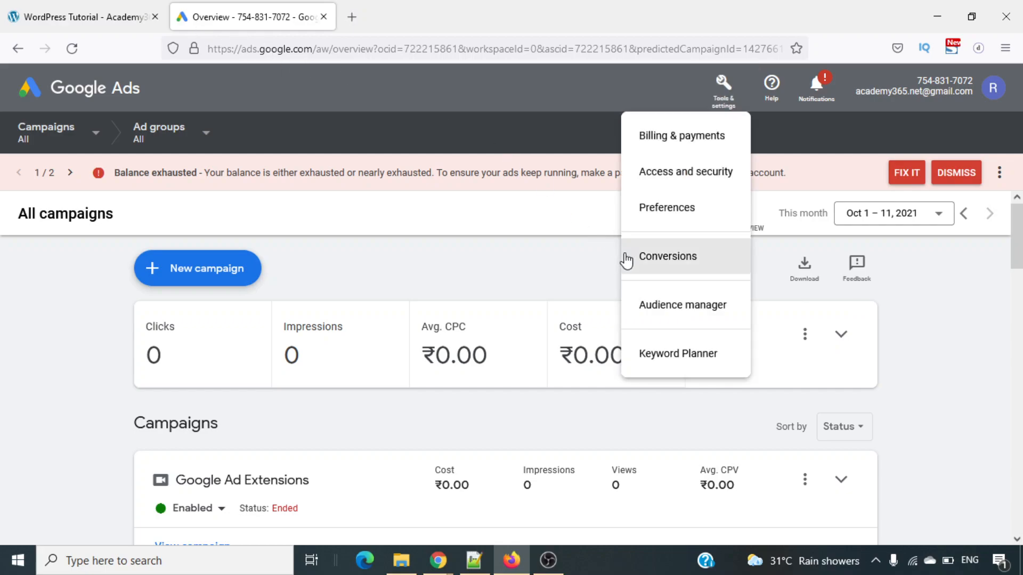
click(702, 280)
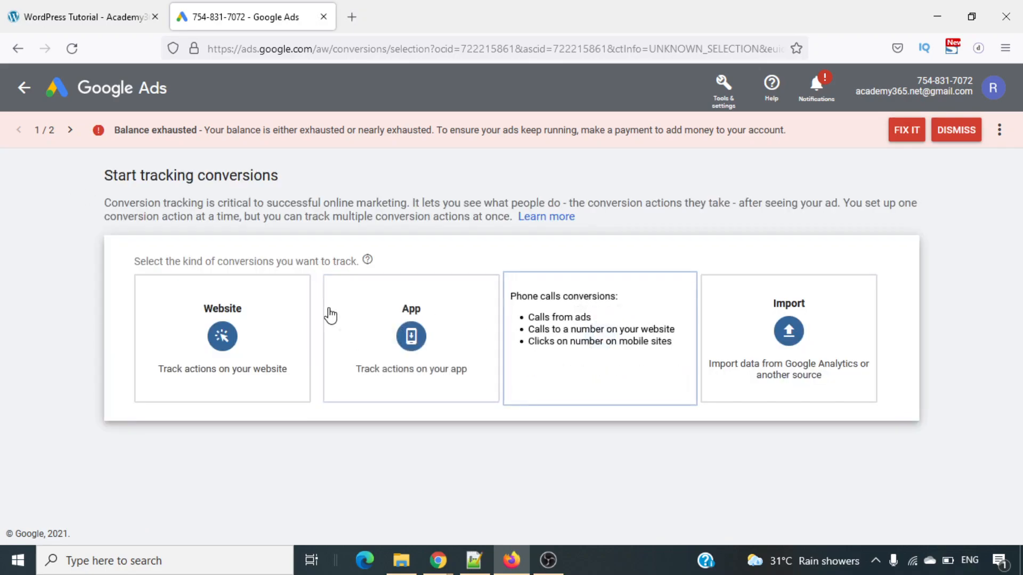
click(231, 317)
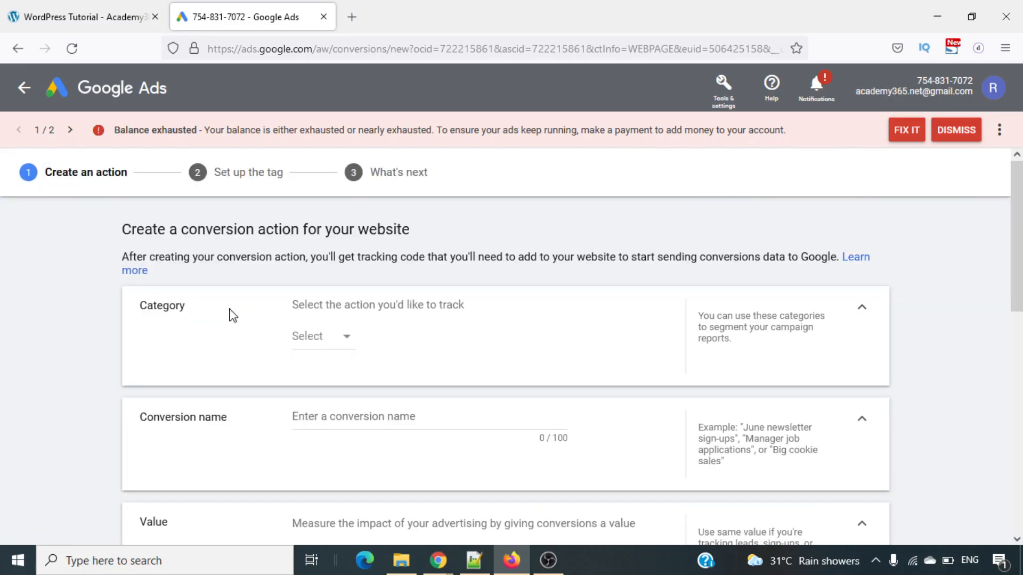
- Set the conversion action's category to Purchase
click(338, 349)
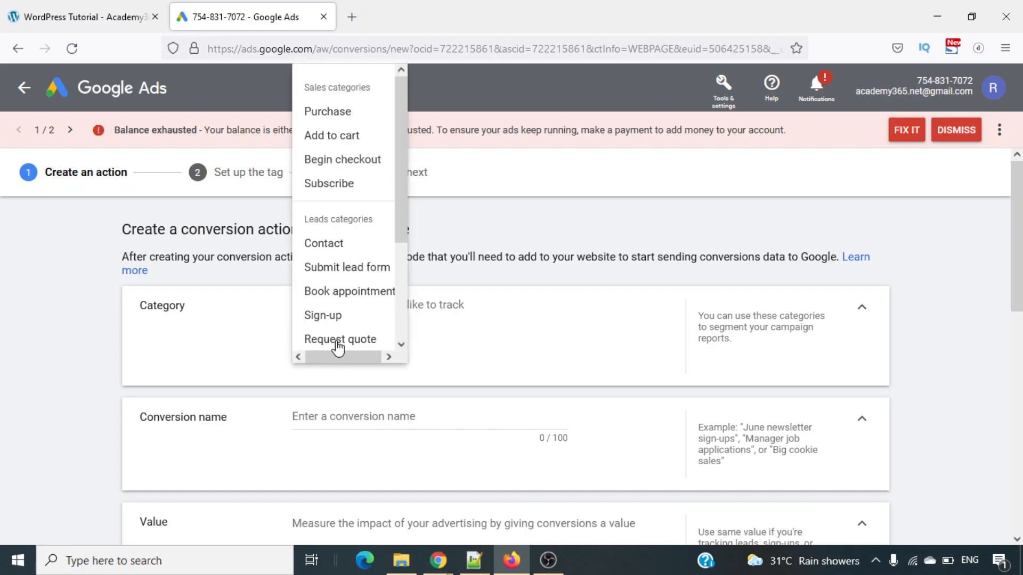
click(345, 118)
scroll(483, 311, down, 2)
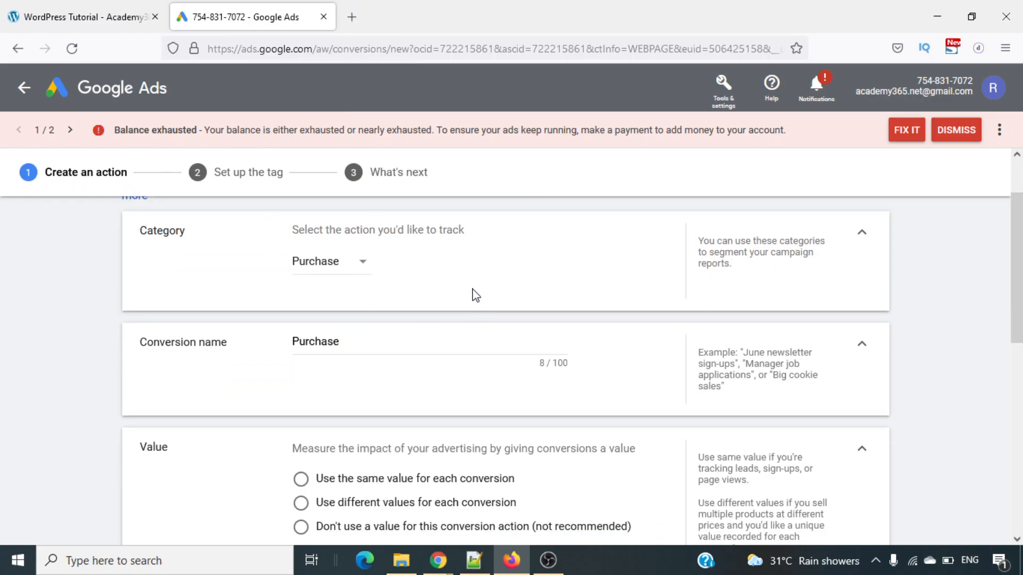
click(336, 267)
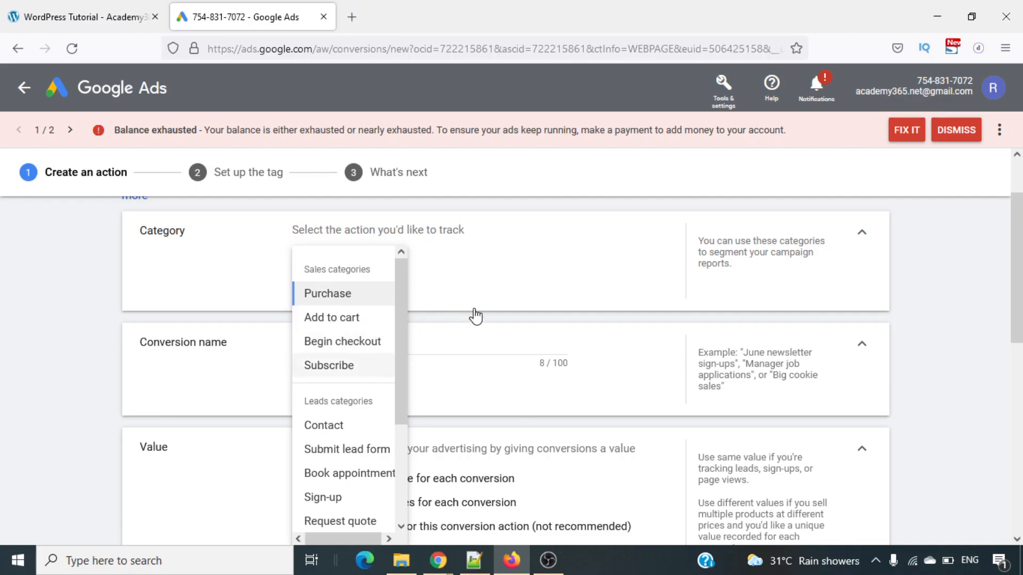
click(367, 304)
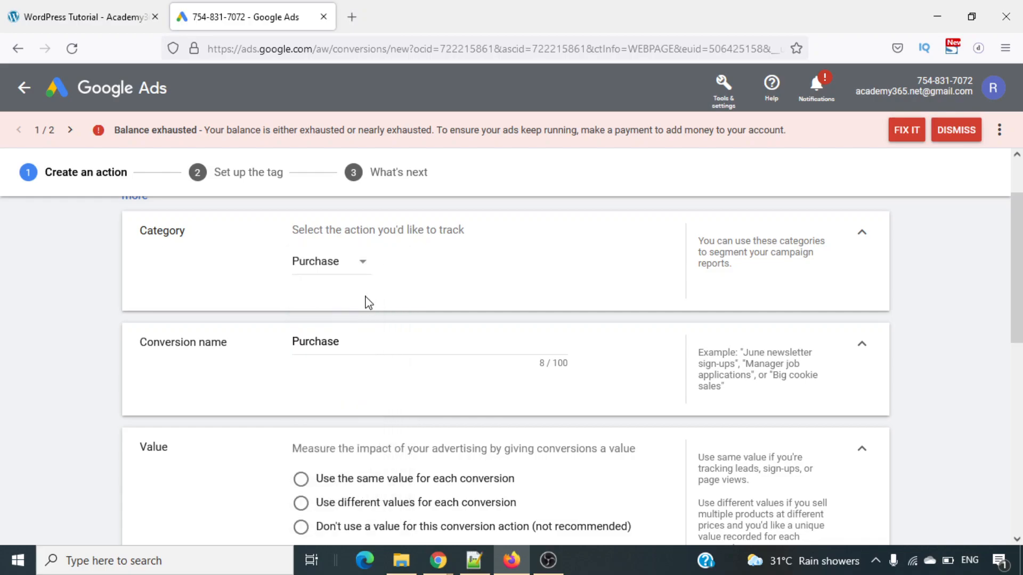
- Name the conversion action "Purchase - Dynamic Value"
click(467, 343)
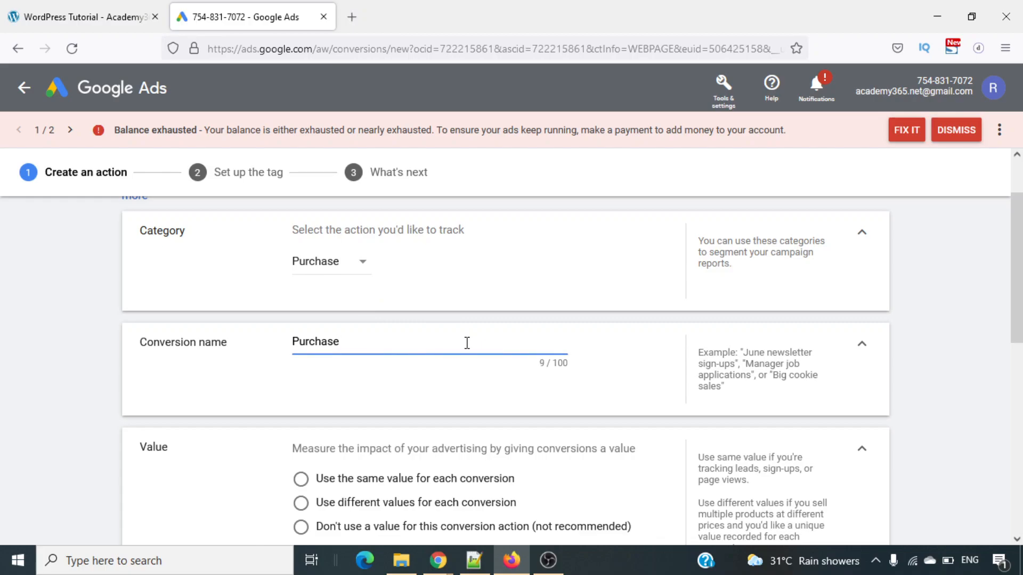
text(- Dynamic Value)
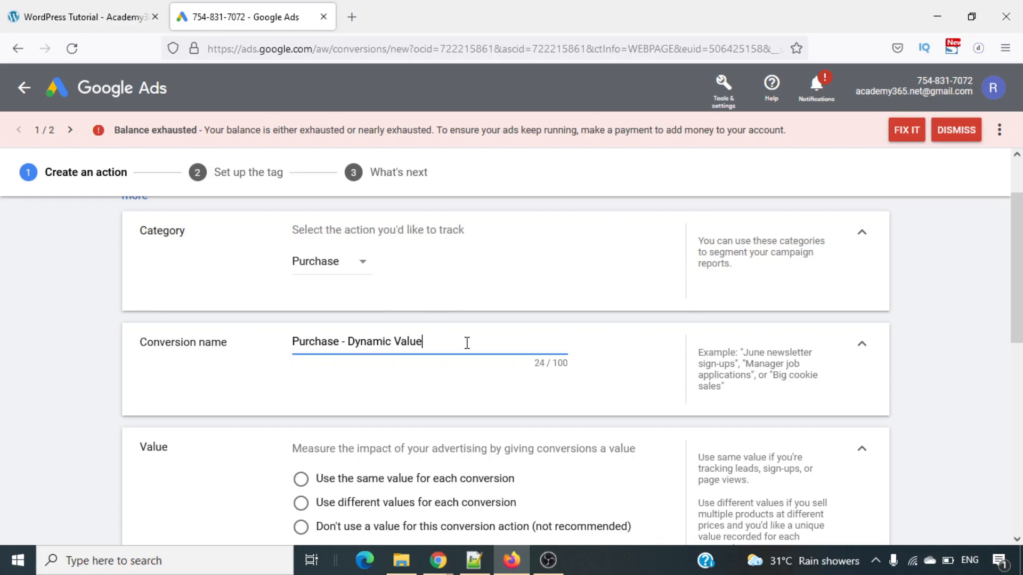
- Use different values for each conversion, with a default value of 100 Indian Rupees
scroll(467, 347, down, 3)
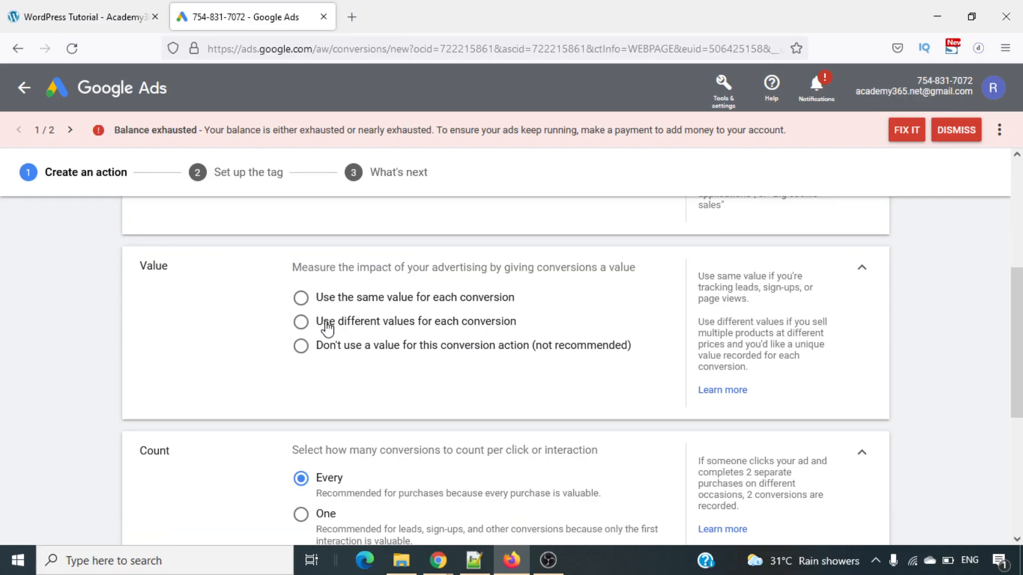
click(301, 323)
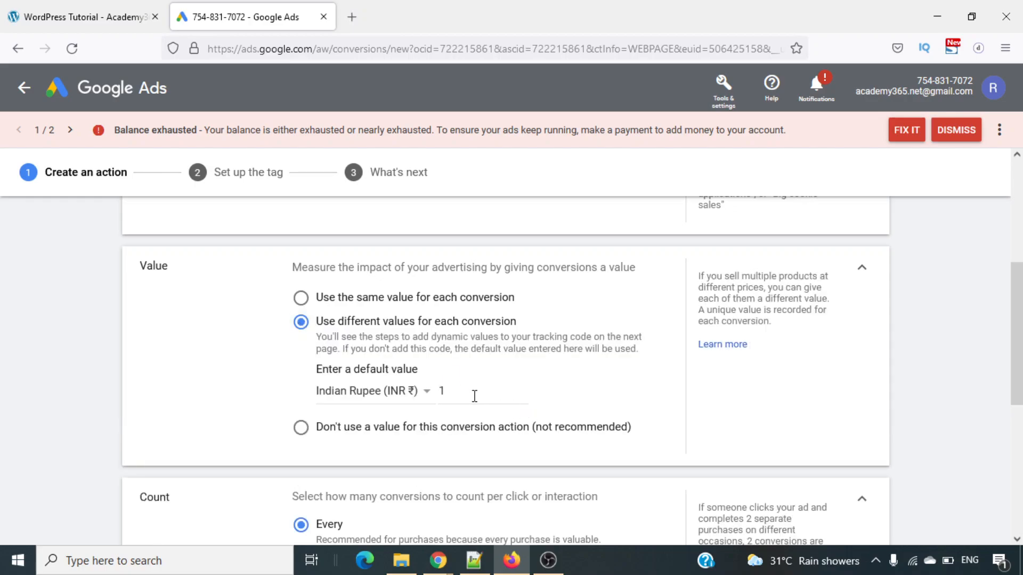
text(00)
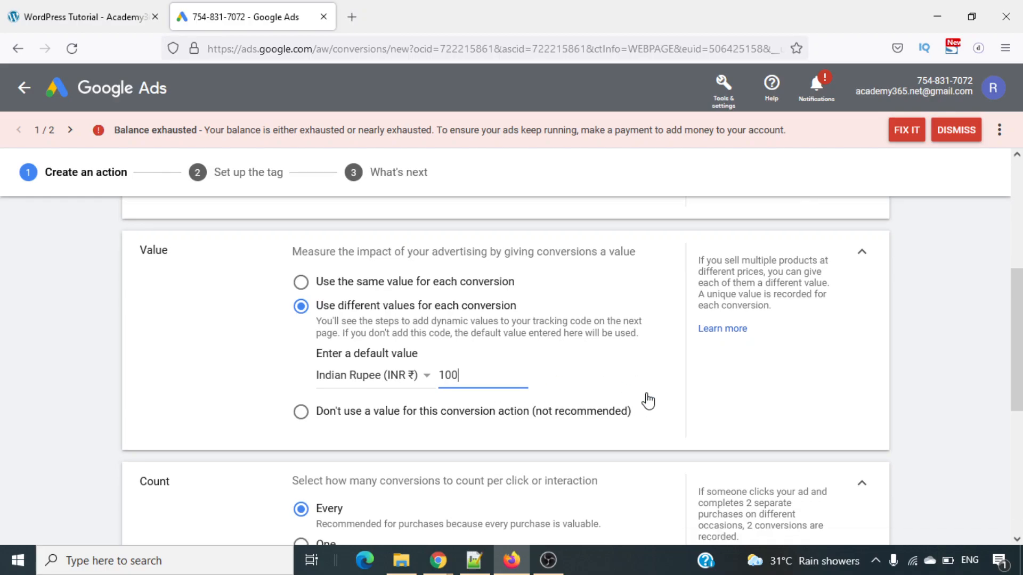
- Create the conversion action and choose Google Tag Manager as the way to install its tag
scroll(648, 401, down, 2)
scroll(648, 401, down, 2)
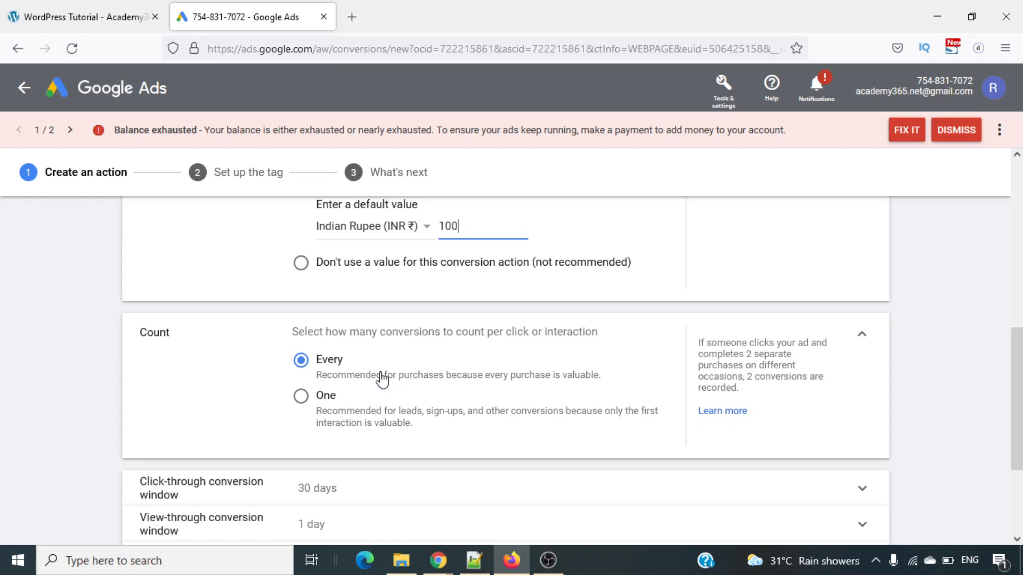
scroll(382, 380, down, 3)
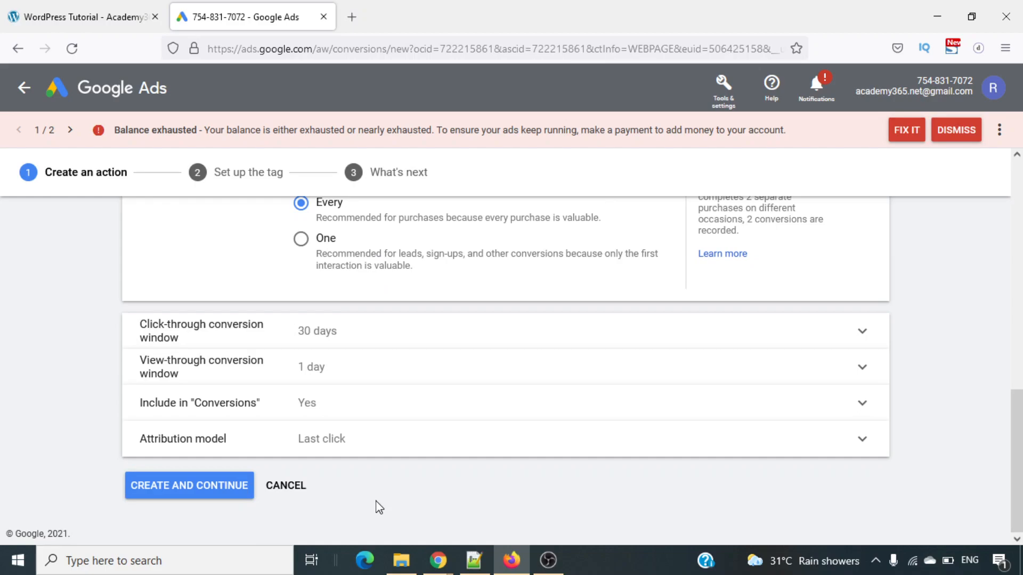
click(163, 493)
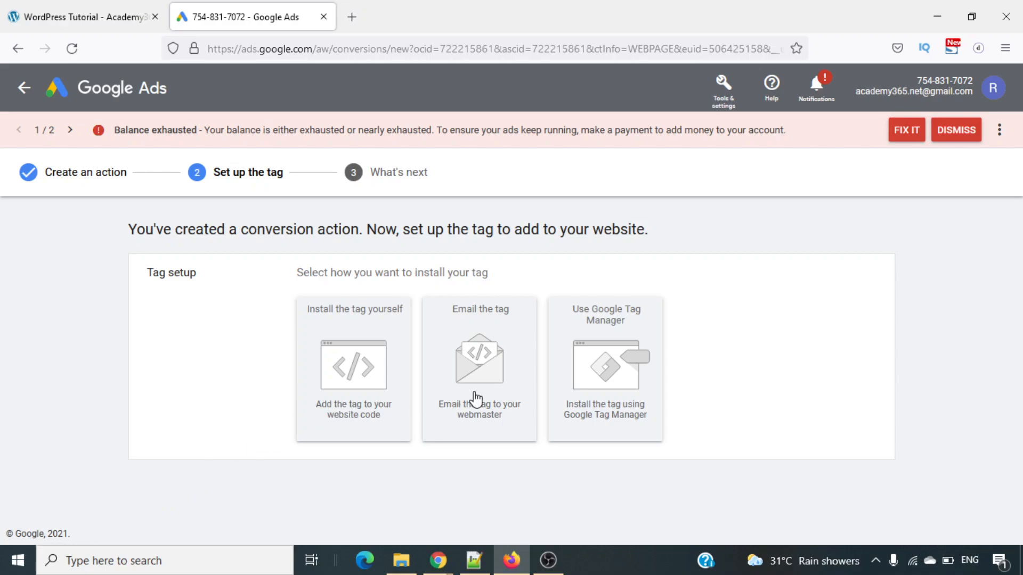
click(630, 344)
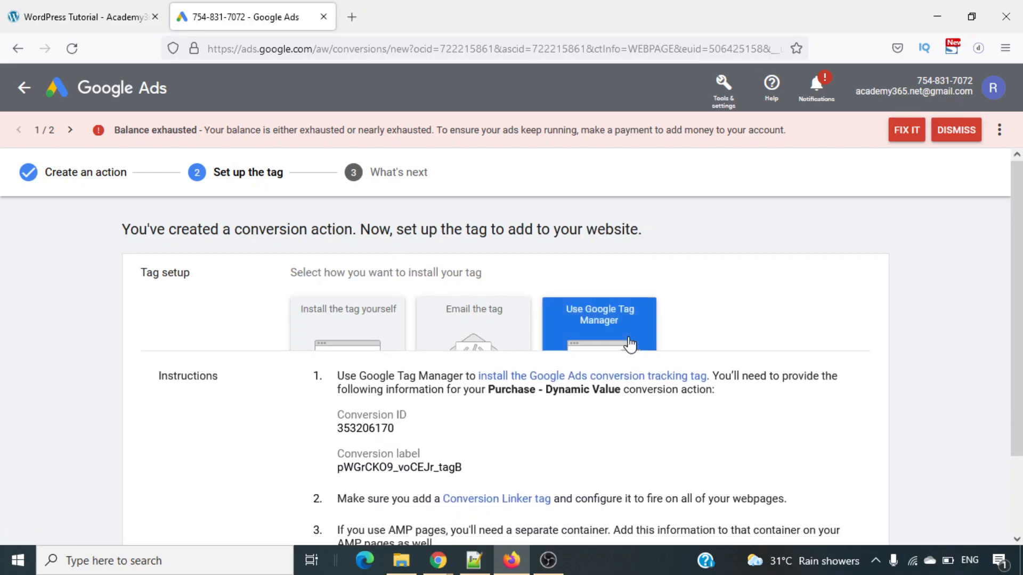
scroll(721, 317, down, 2)
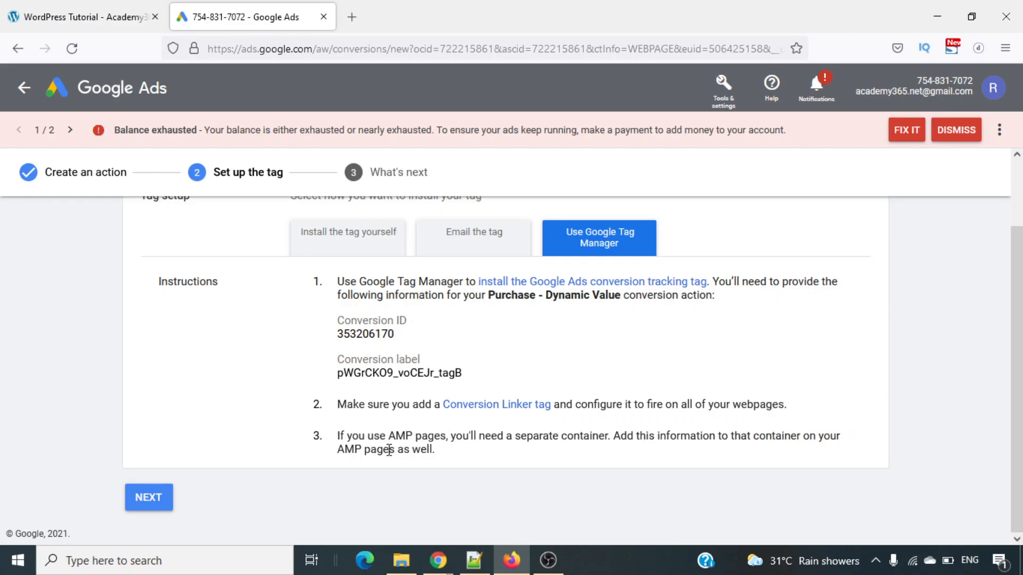
- Search the web for "google tag manager" in a new browser tab and open the Google Tag Manager site
click(354, 12)
text(google ta)
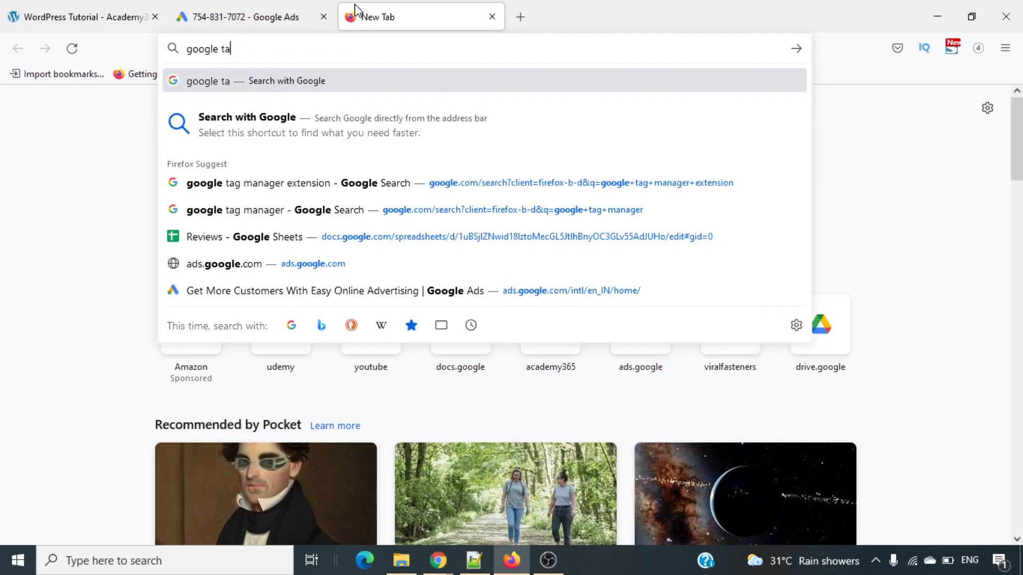
text(g)
key(Down)
key(Return)
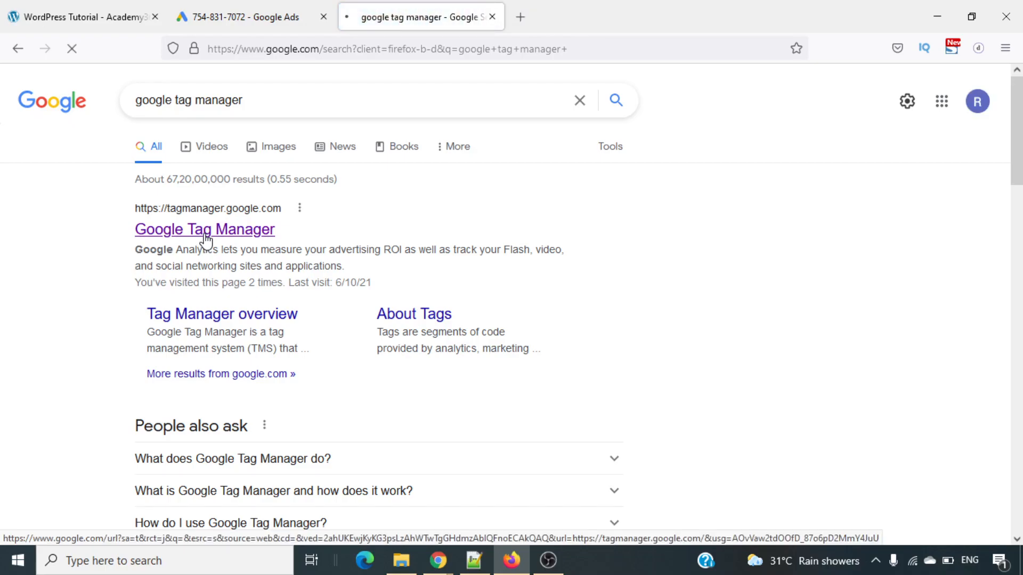
click(206, 241)
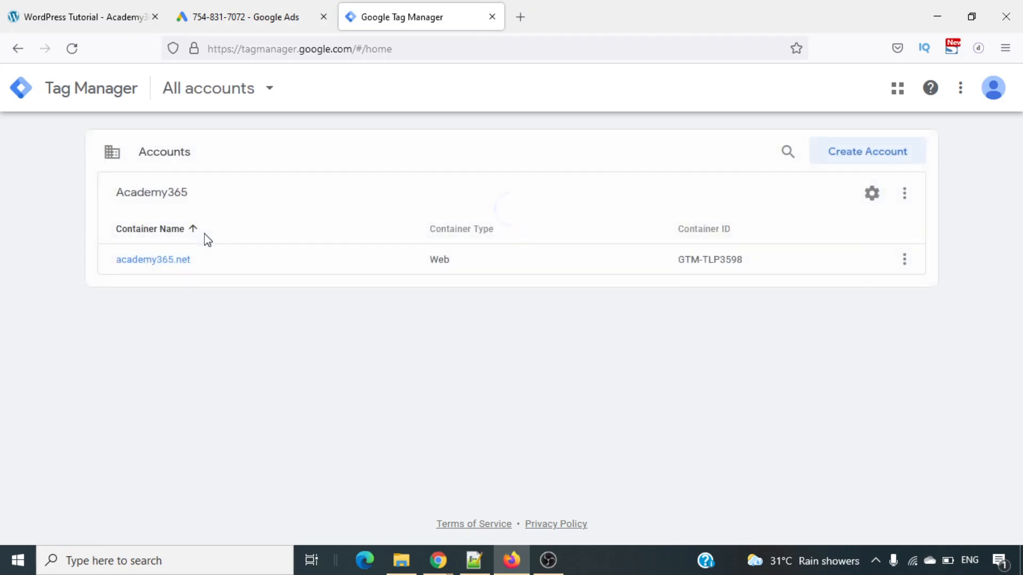
- Open the academy365.net container in Google Tag Manager, briefly viewing the academy365.net website while it loads
click(153, 262)
click(33, 10)
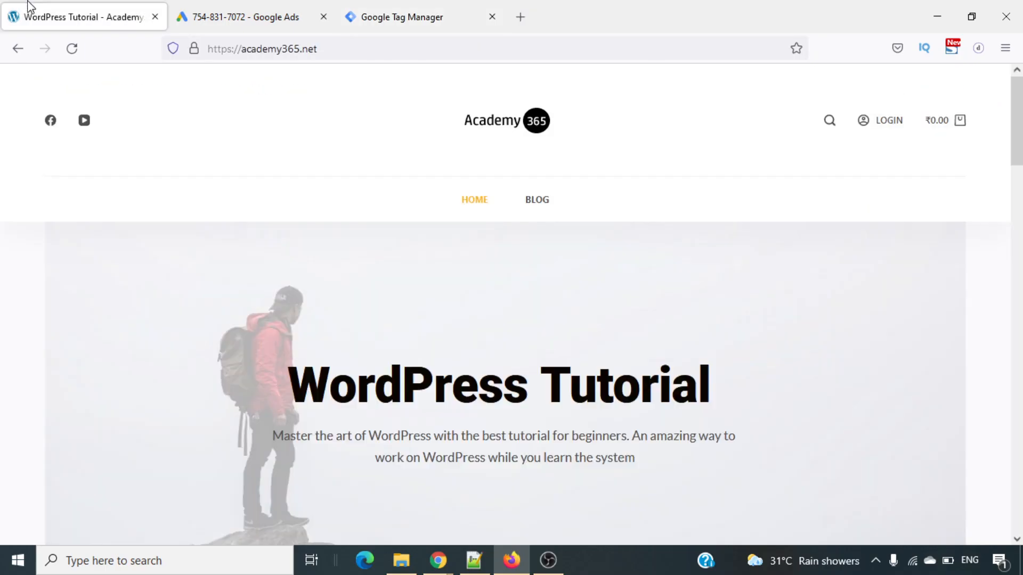
click(470, 8)
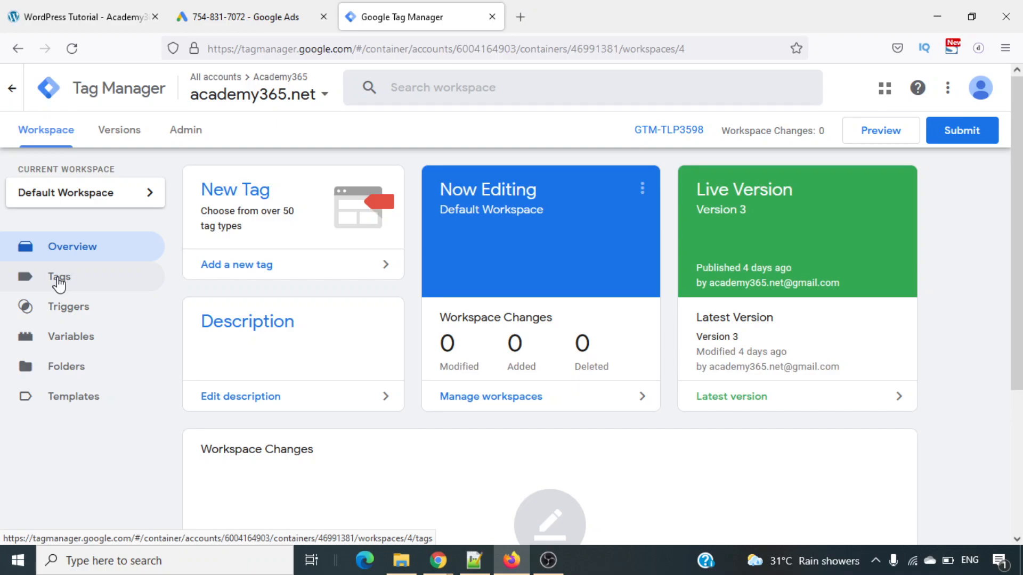
- Create a new tag in the container and name it "Demo Custom Conversion"
click(60, 278)
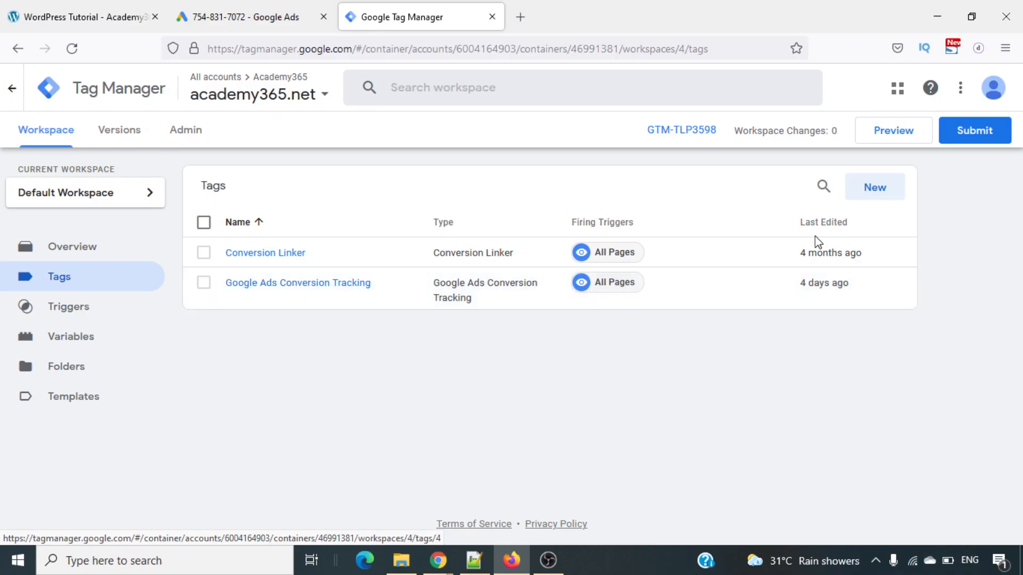
click(891, 192)
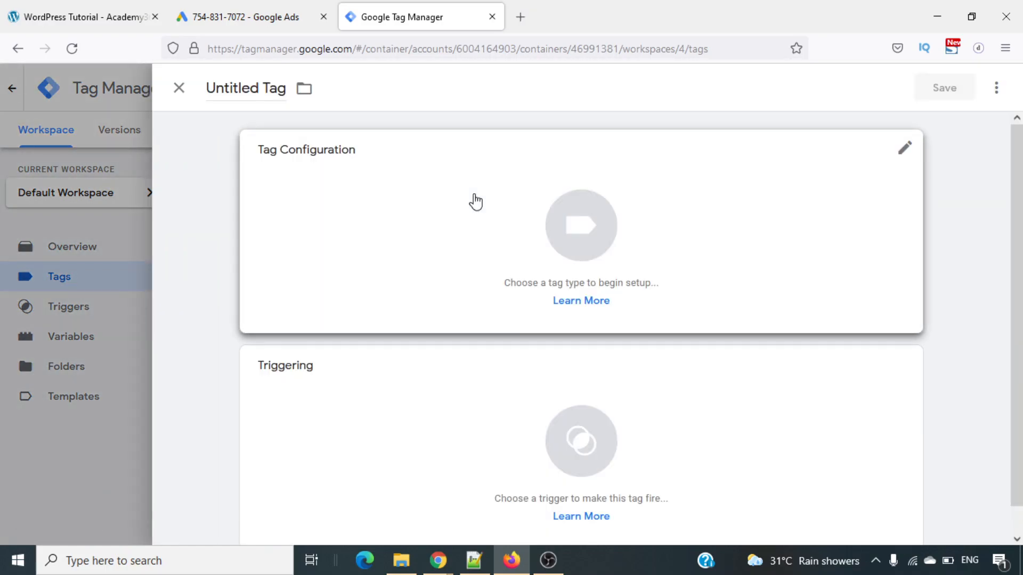
click(247, 87)
text(Demo)
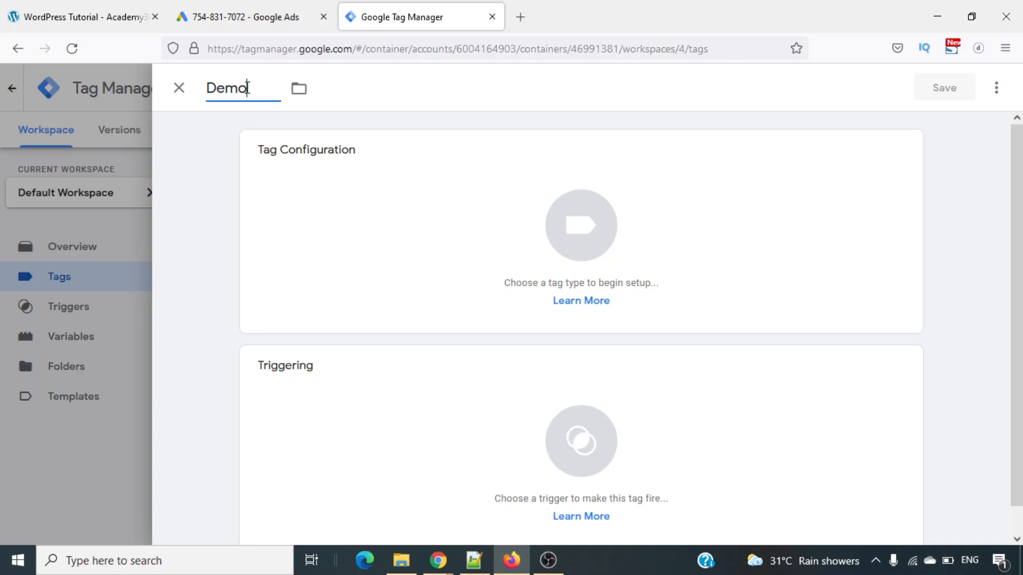
text( Custom Con)
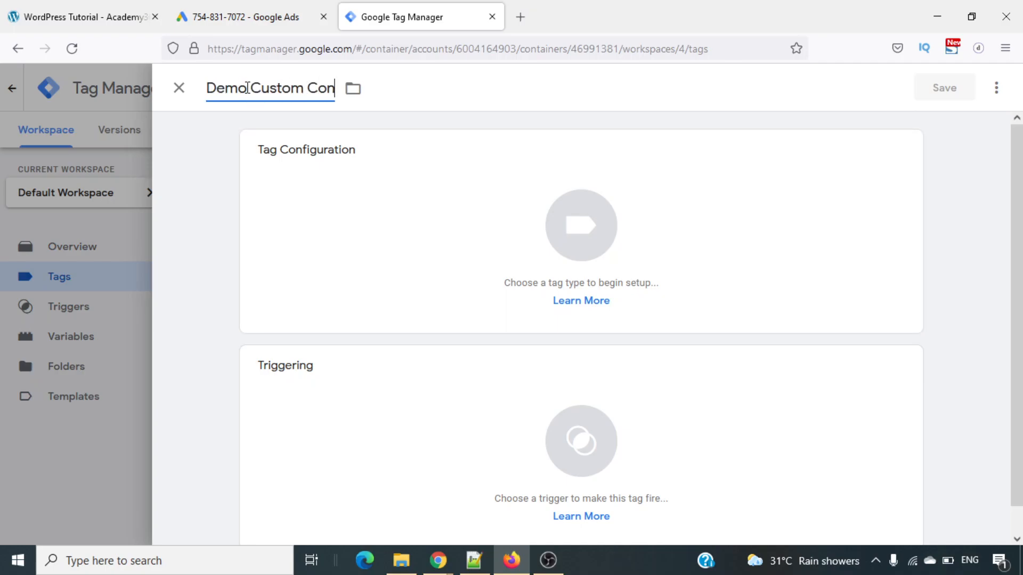
text(version)
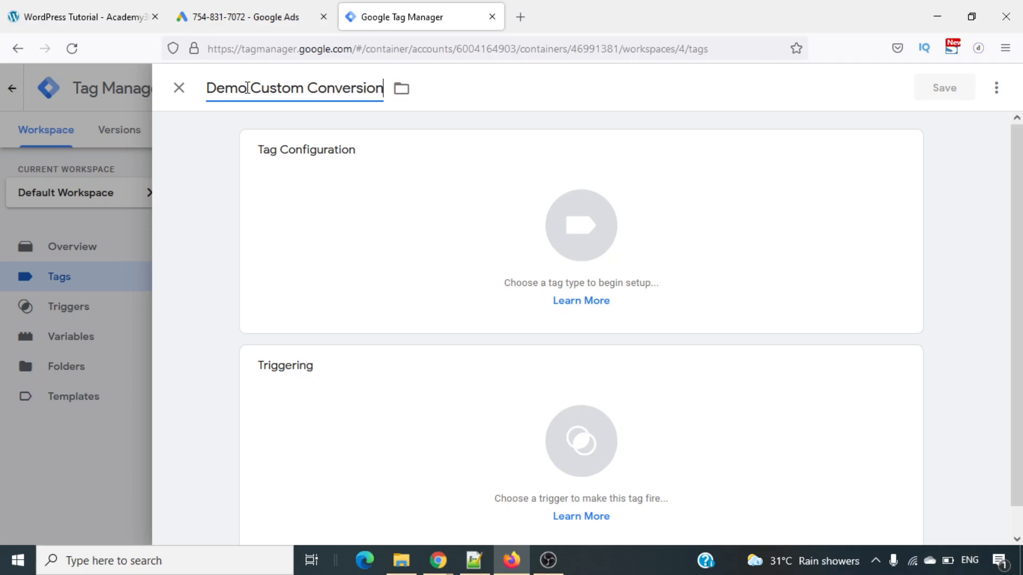
click(438, 98)
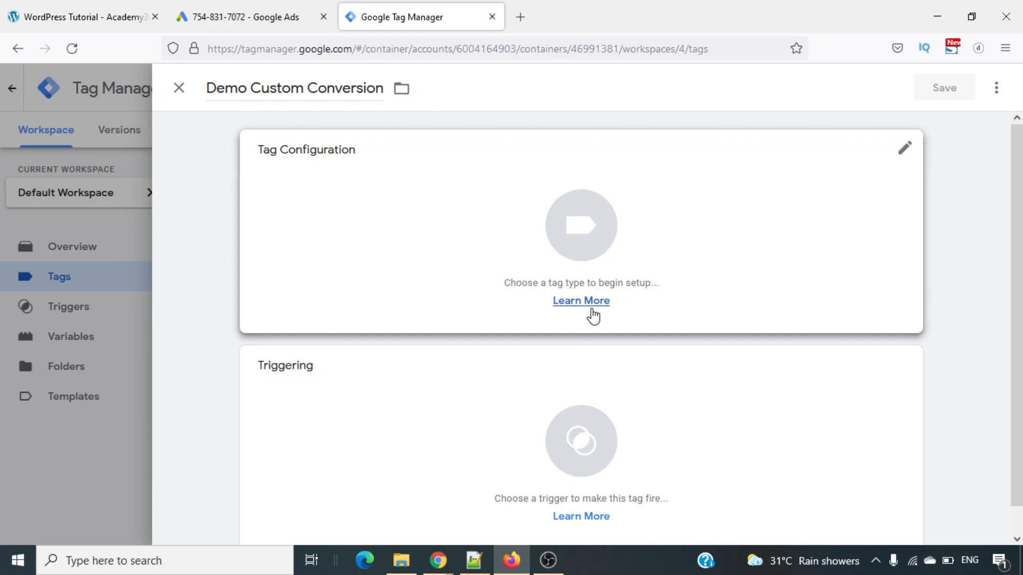
- Set the new tag's type to Google Ads Conversion Tracking
click(903, 149)
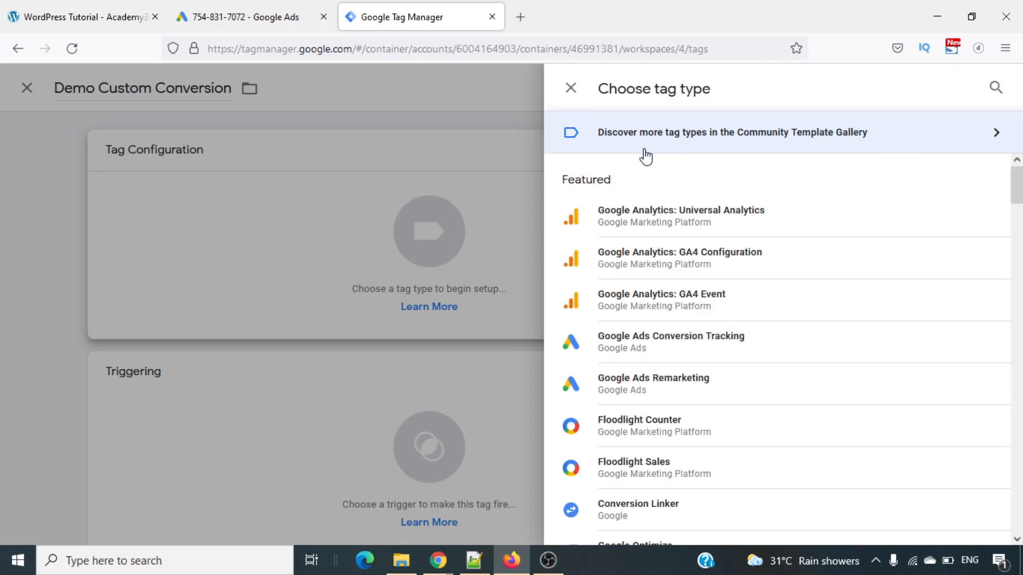
scroll(687, 299, down, 2)
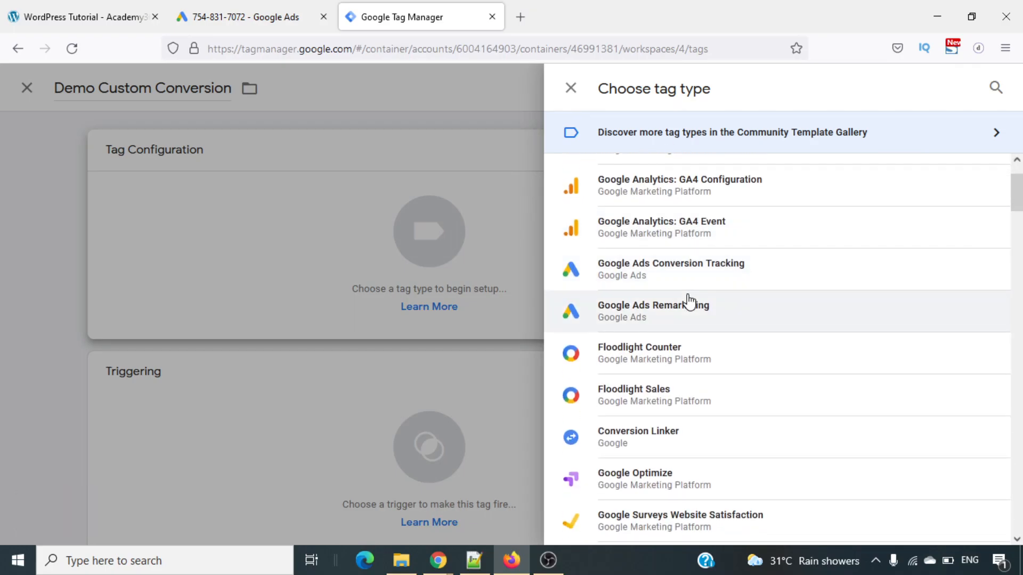
scroll(689, 301, up, 2)
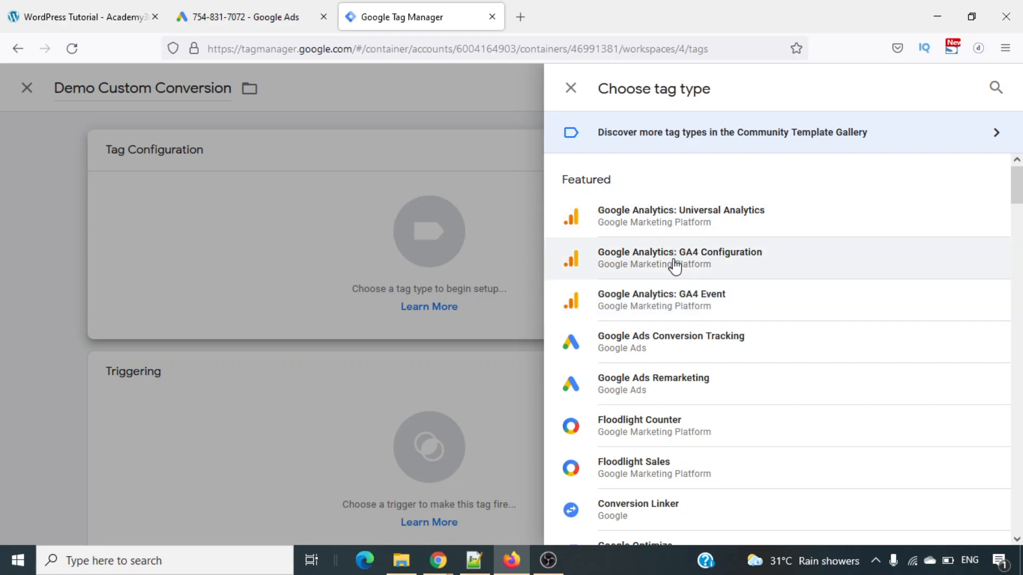
scroll(676, 278, down, 2)
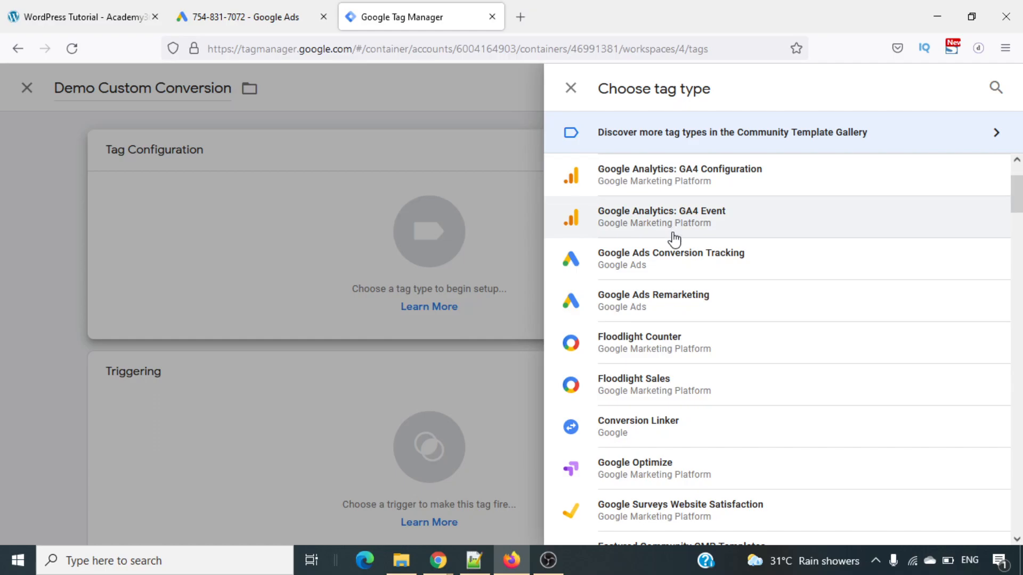
click(654, 271)
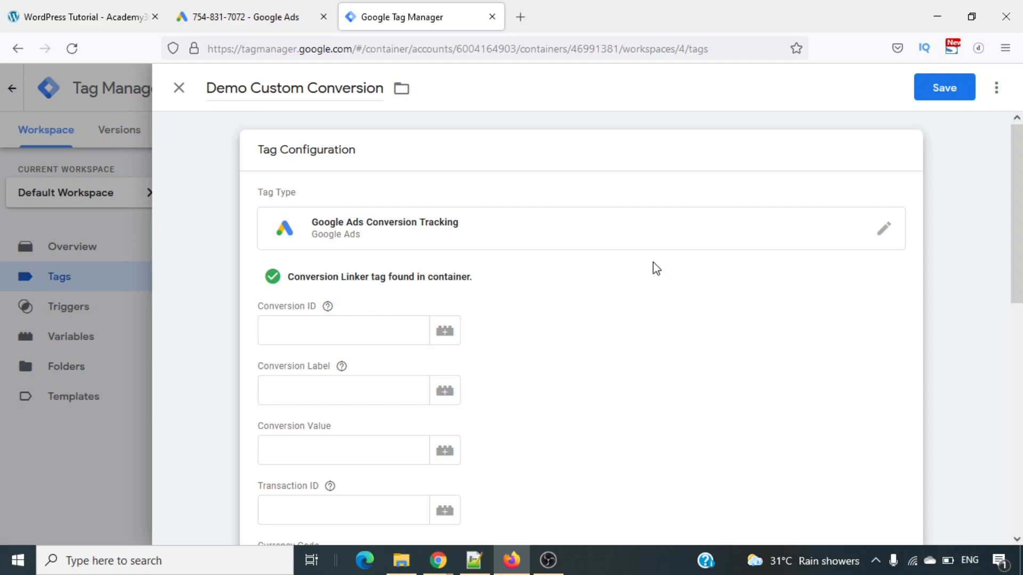
scroll(546, 300, down, 2)
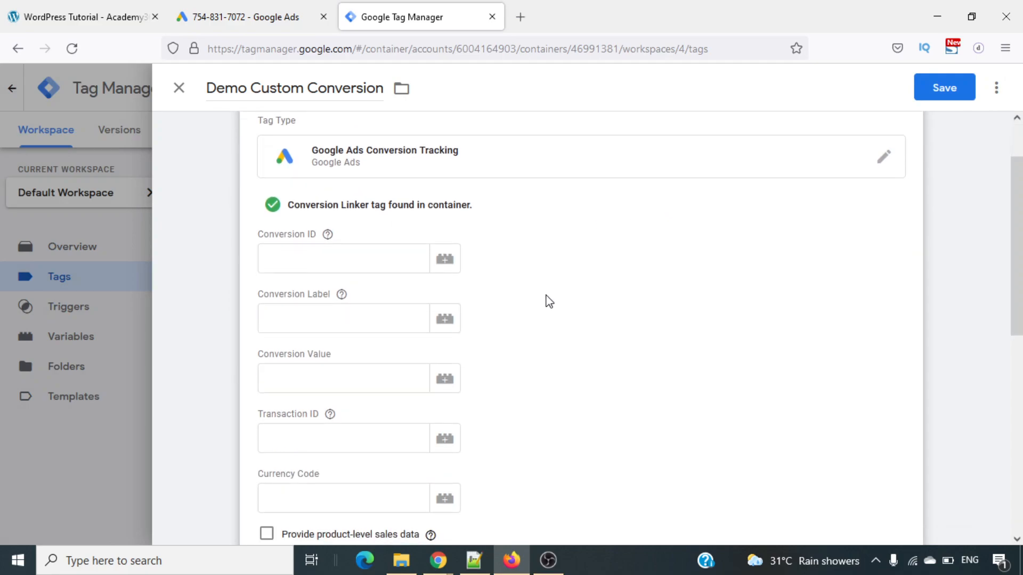
- Copy the Conversion ID of the Purchase - Dynamic Value action from Google Ads into the tag's Conversion ID in Google Tag Manager
click(266, 17)
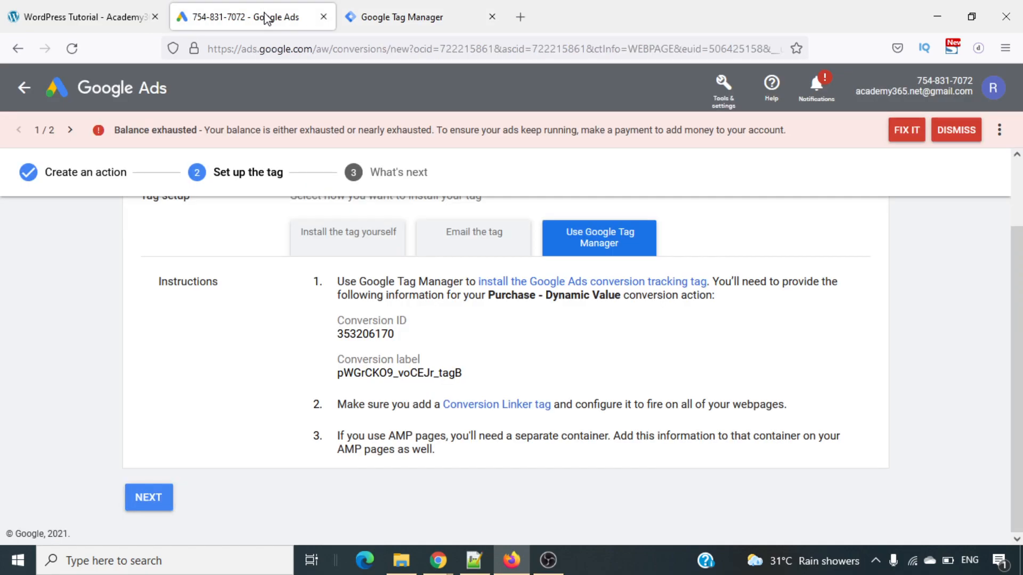
double_click(369, 332)
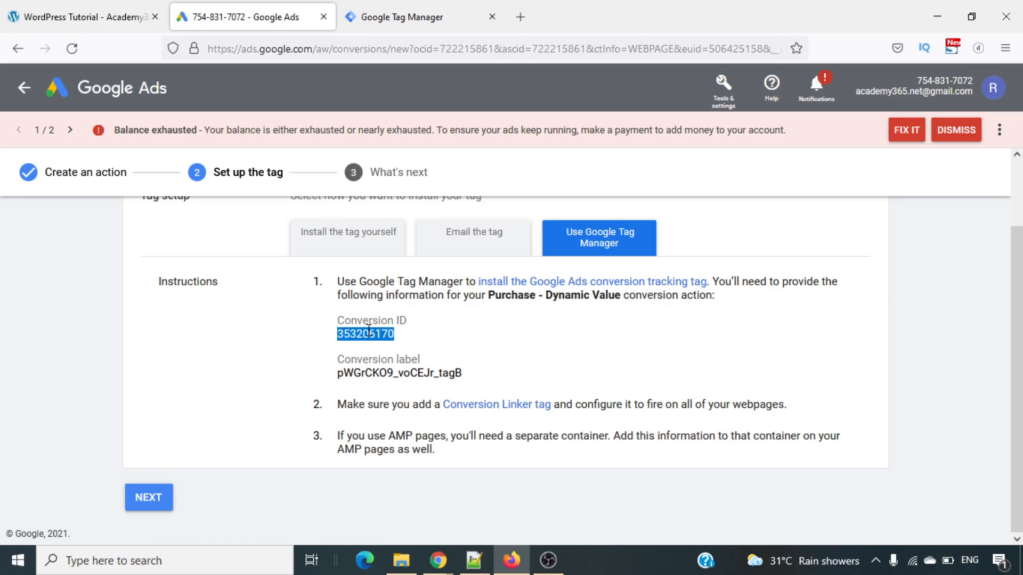
right_click(369, 332)
click(405, 345)
key(ctrl+Tab)
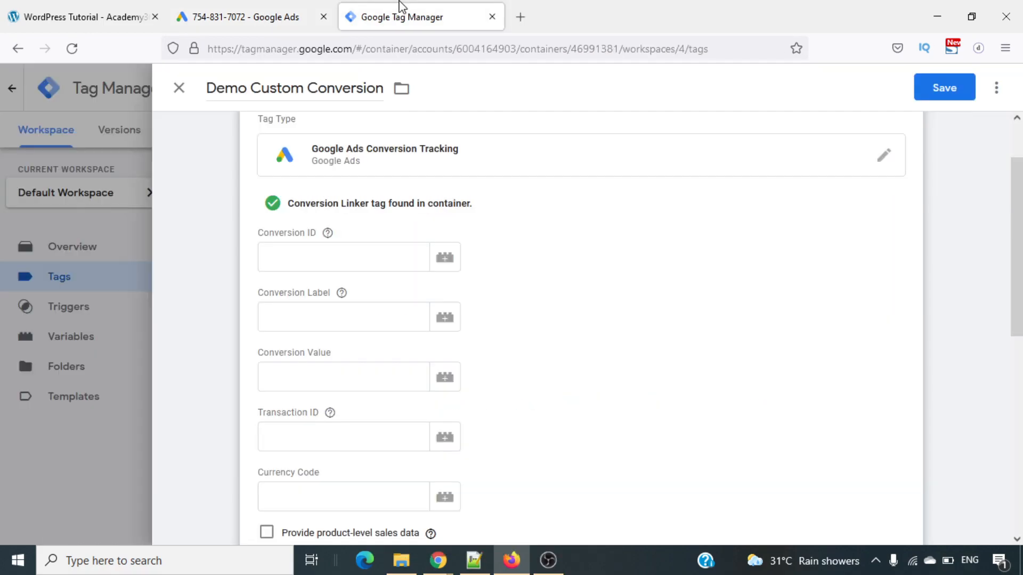
click(327, 262)
key(ctrl+v)
click(529, 298)
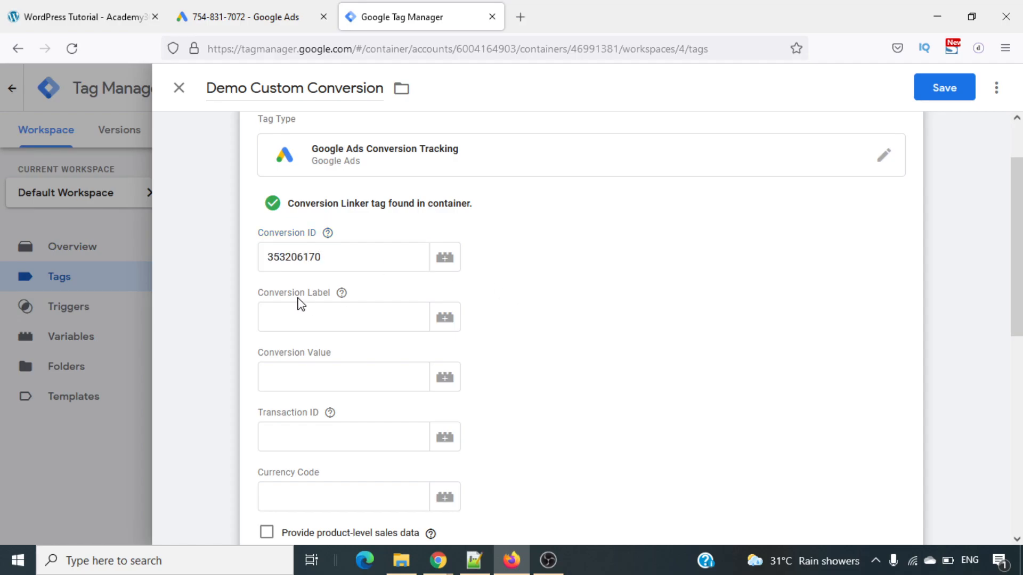
- Copy the conversion label of the same action from Google Ads into the tag's Conversion Label in Google Tag Manager
click(256, 11)
double_click(406, 373)
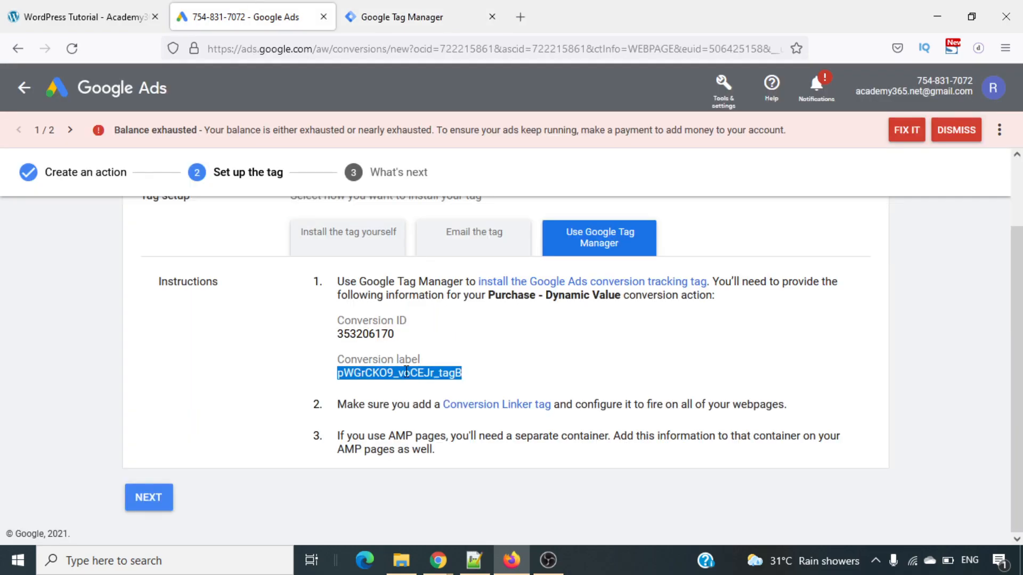
key(ctrl+Tab)
click(324, 318)
key(ctrl+v)
click(530, 377)
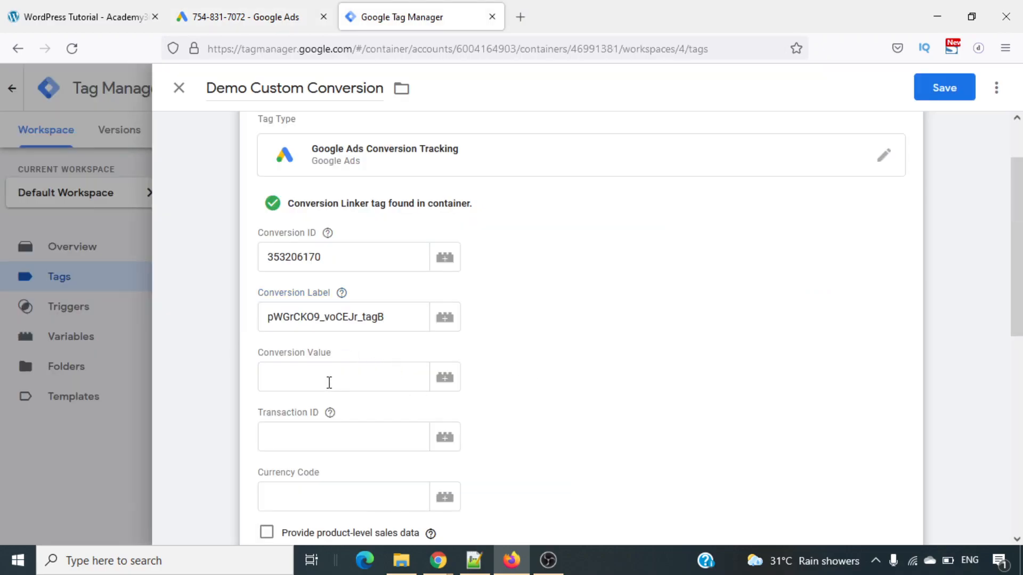
- Try the checkout_value variable as the tag's Conversion Value and clear the value again
click(447, 380)
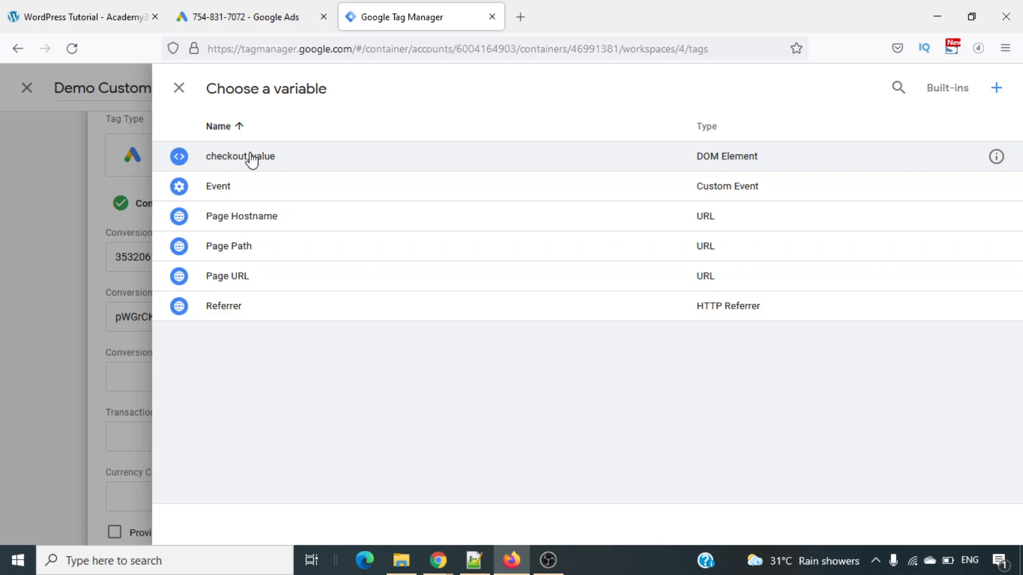
click(287, 170)
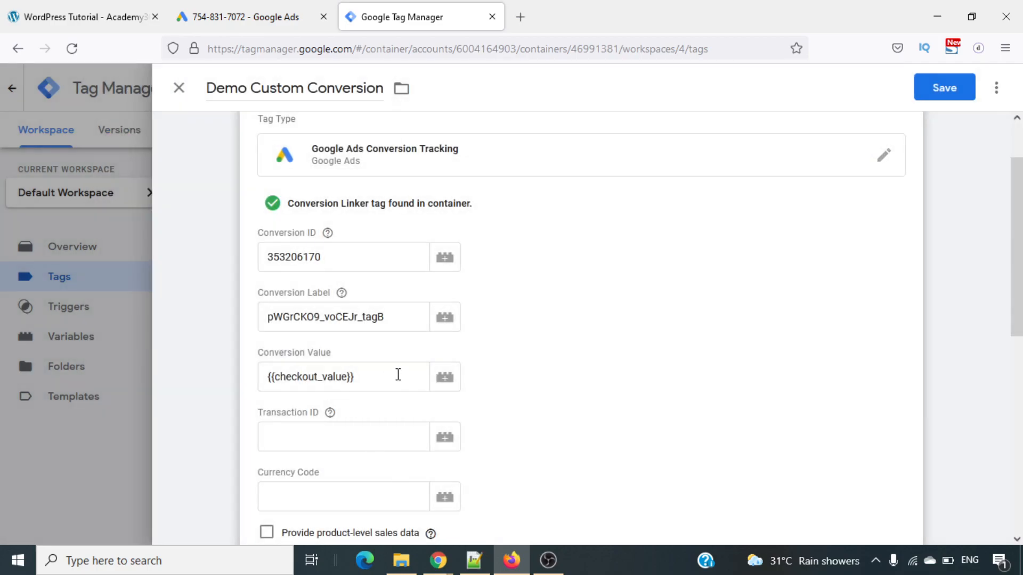
click(398, 374)
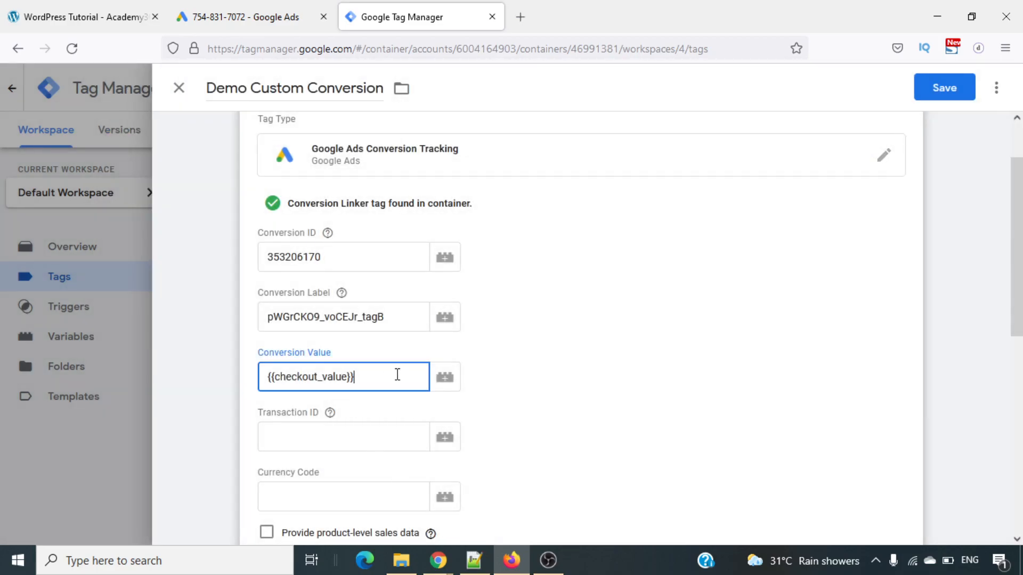
key(ctrl+a)
key(BackSpace)
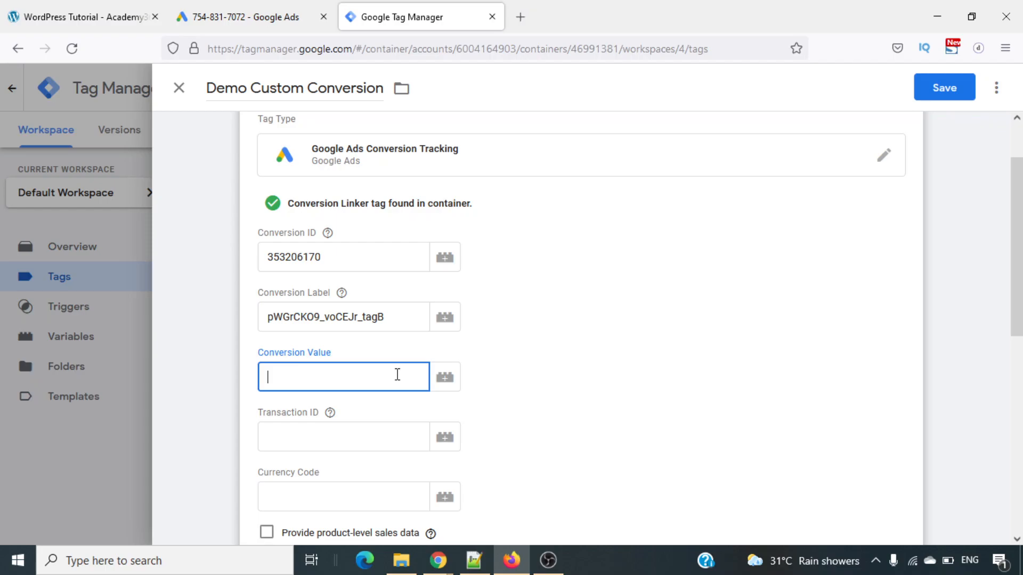
- Set the tag's Currency Code to INR, entering it as text instead of choosing a variable
scroll(397, 375, down, 2)
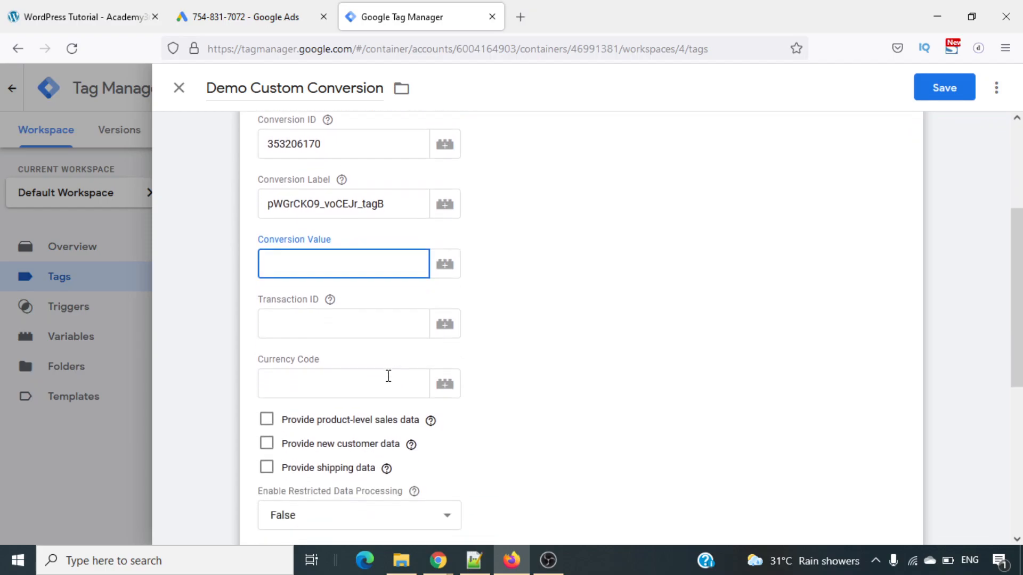
click(381, 376)
click(445, 383)
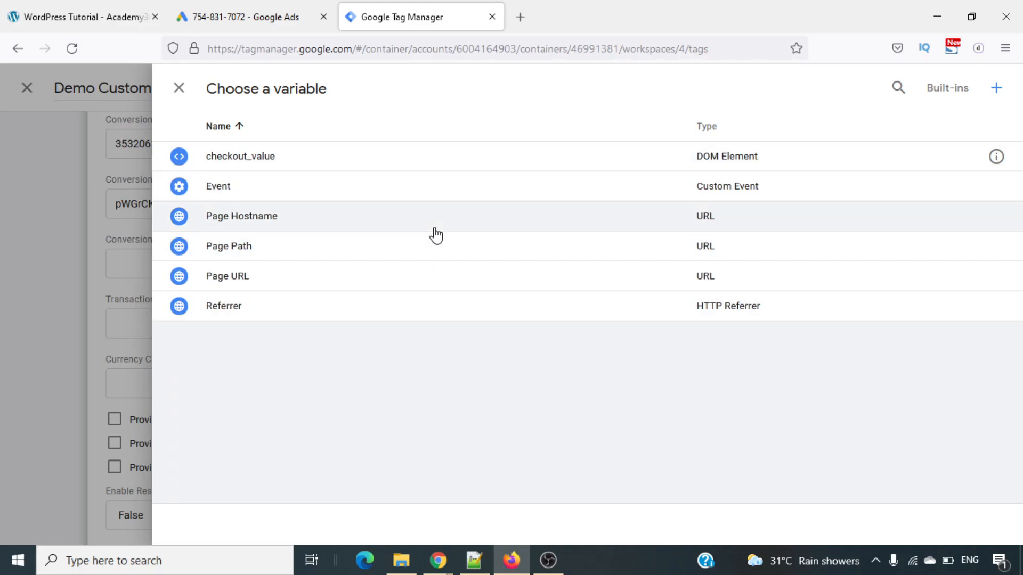
click(172, 86)
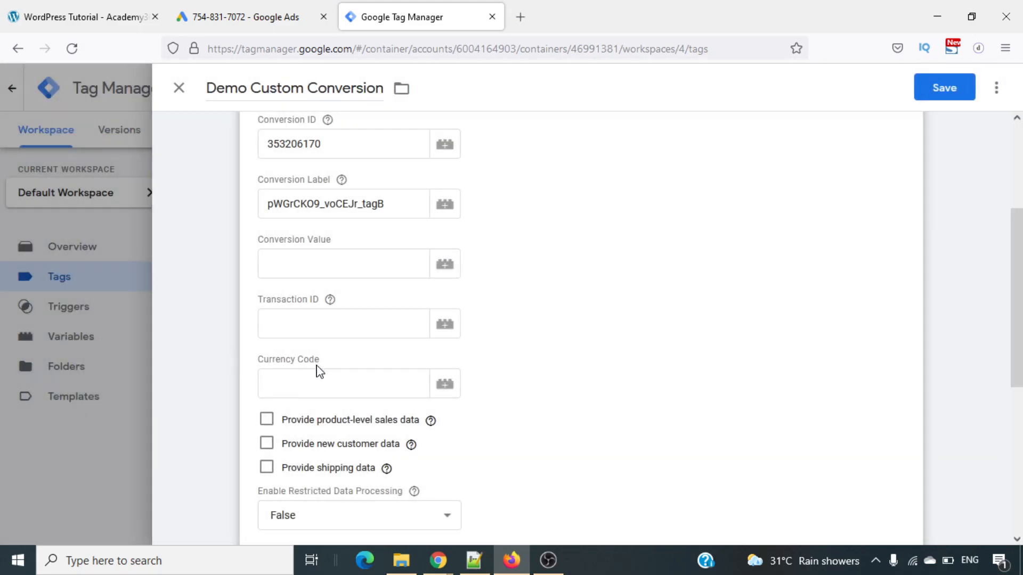
click(325, 380)
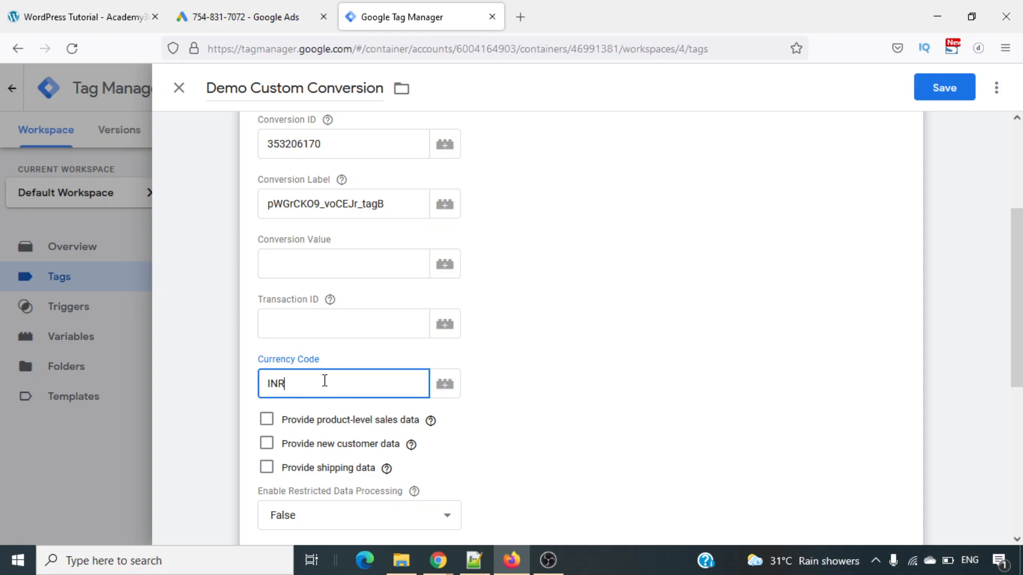
click(595, 393)
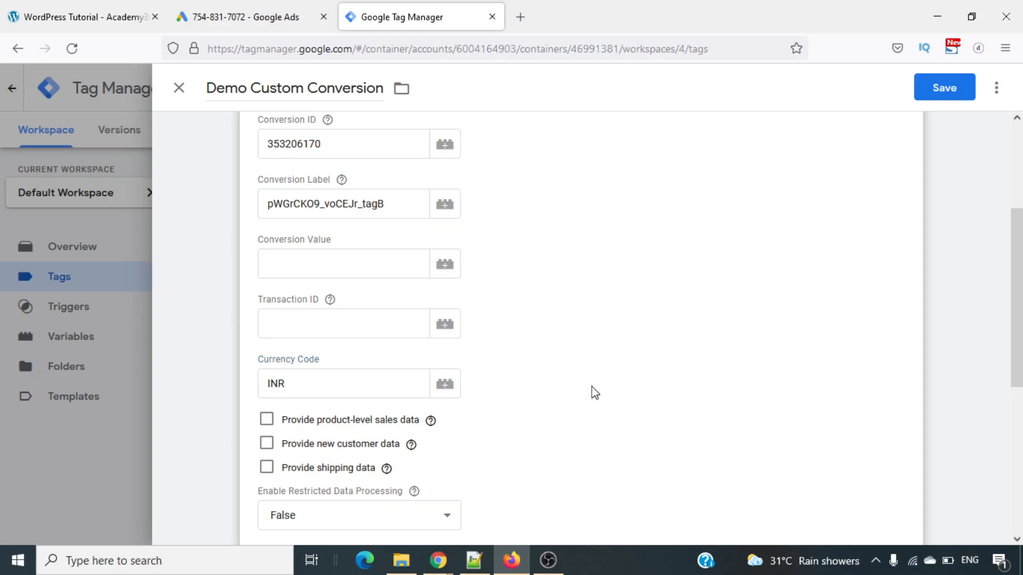
- Examine the tag's product-level sales data, Conversion Linking and Advanced Settings options without changing them
scroll(594, 392, down, 2)
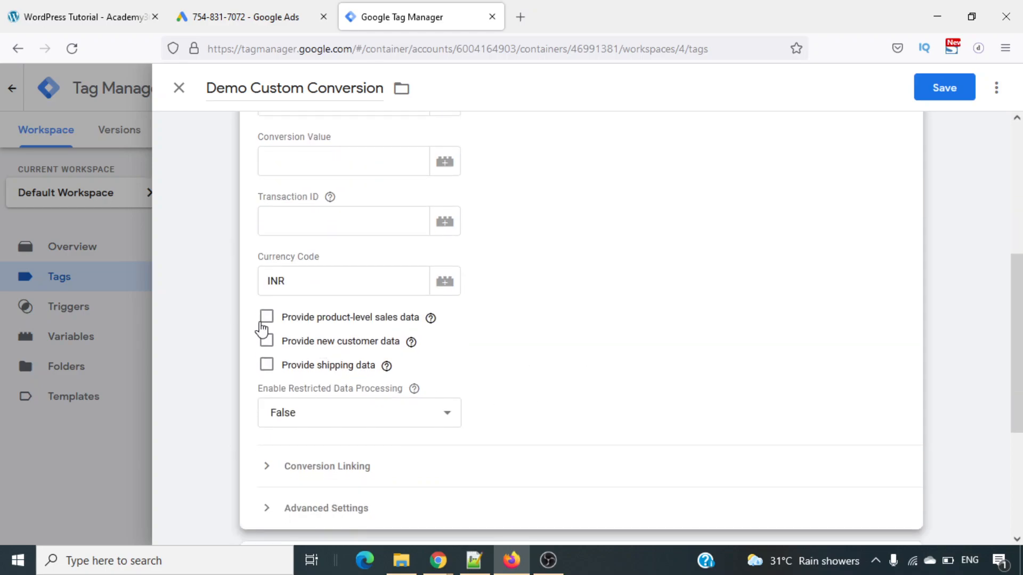
click(266, 321)
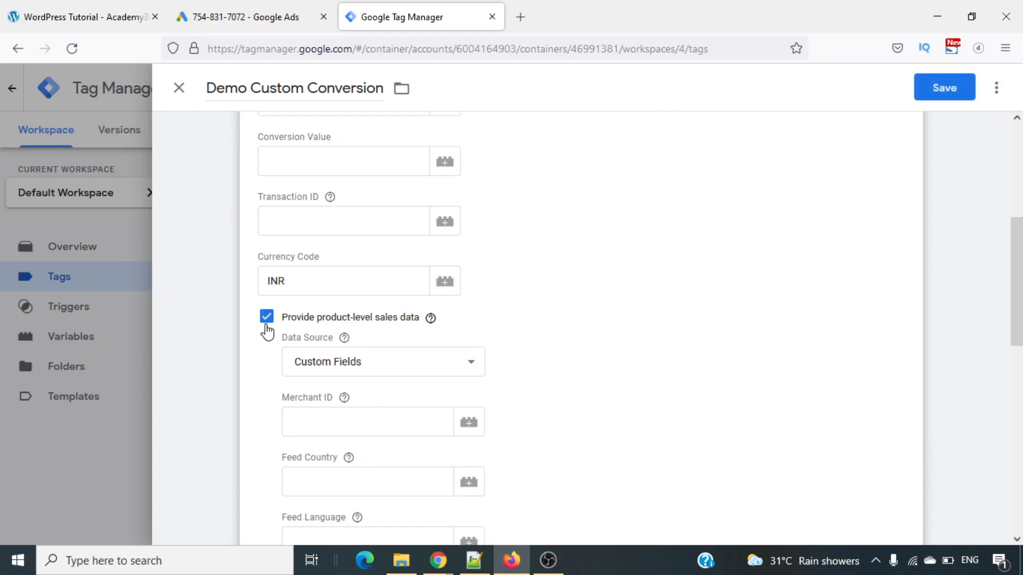
click(265, 323)
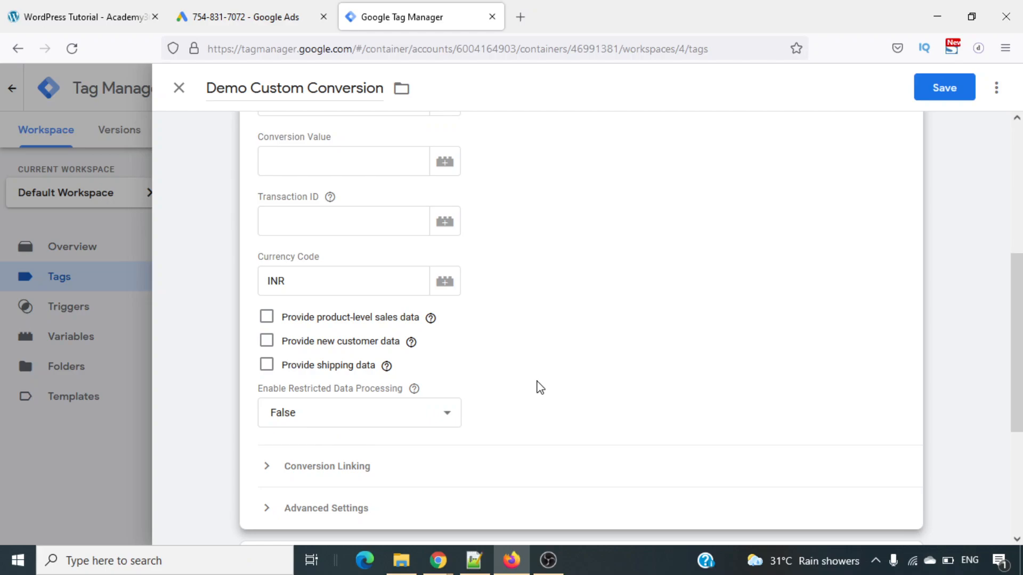
scroll(537, 384, down, 3)
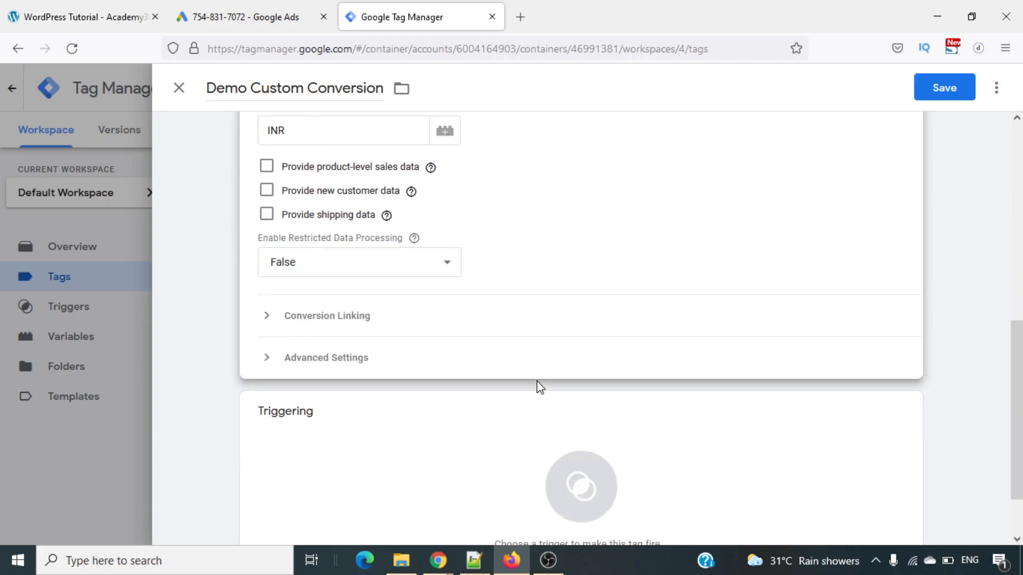
click(355, 308)
click(355, 309)
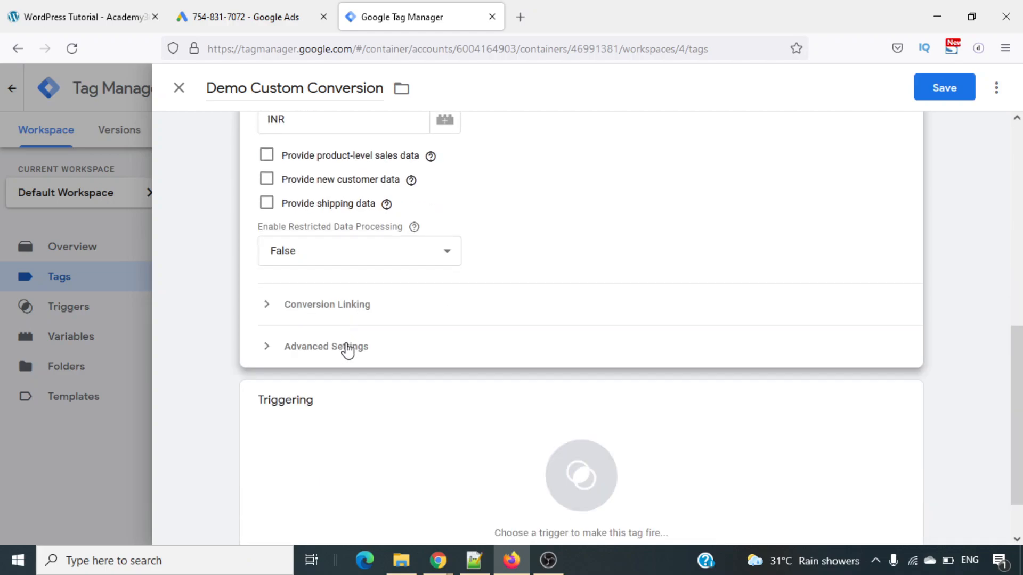
click(347, 348)
scroll(515, 440, down, 3)
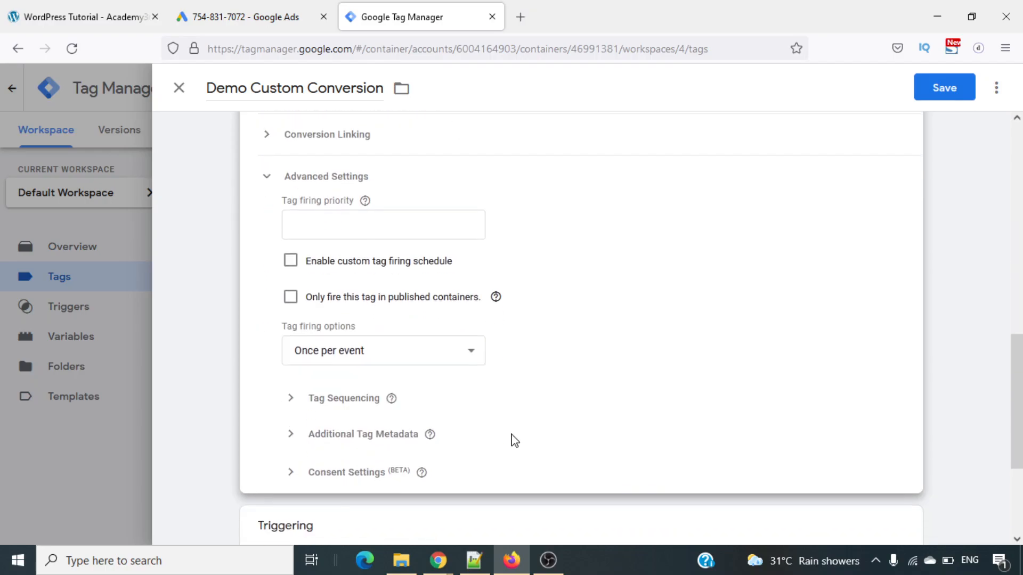
scroll(513, 442, up, 2)
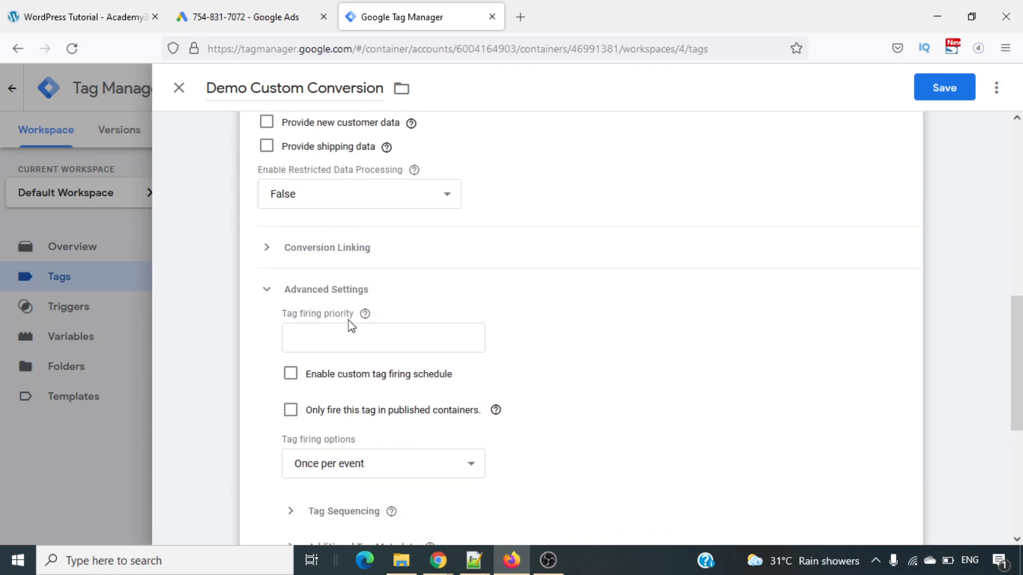
click(349, 291)
scroll(760, 336, up, 5)
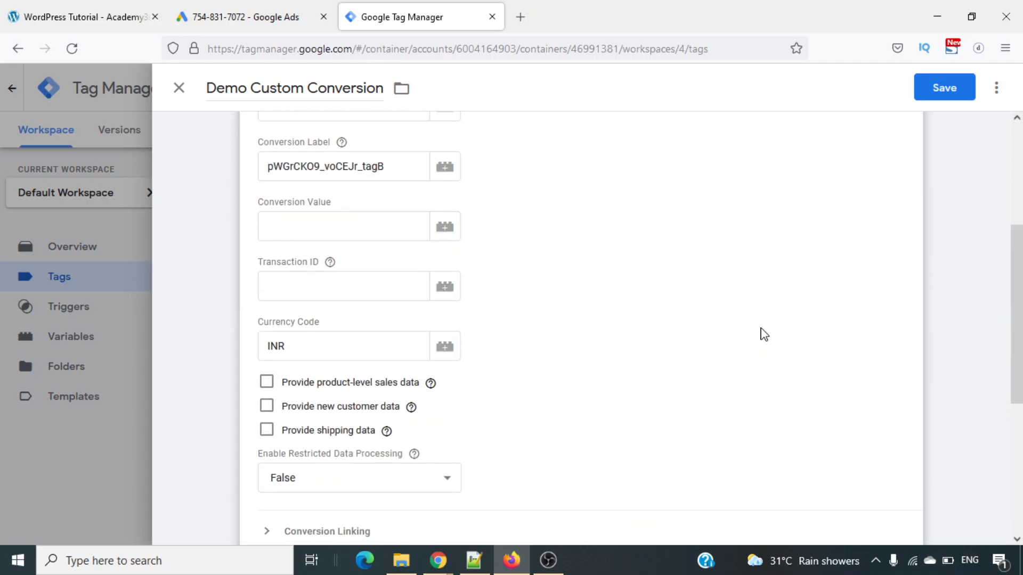
scroll(765, 335, up, 4)
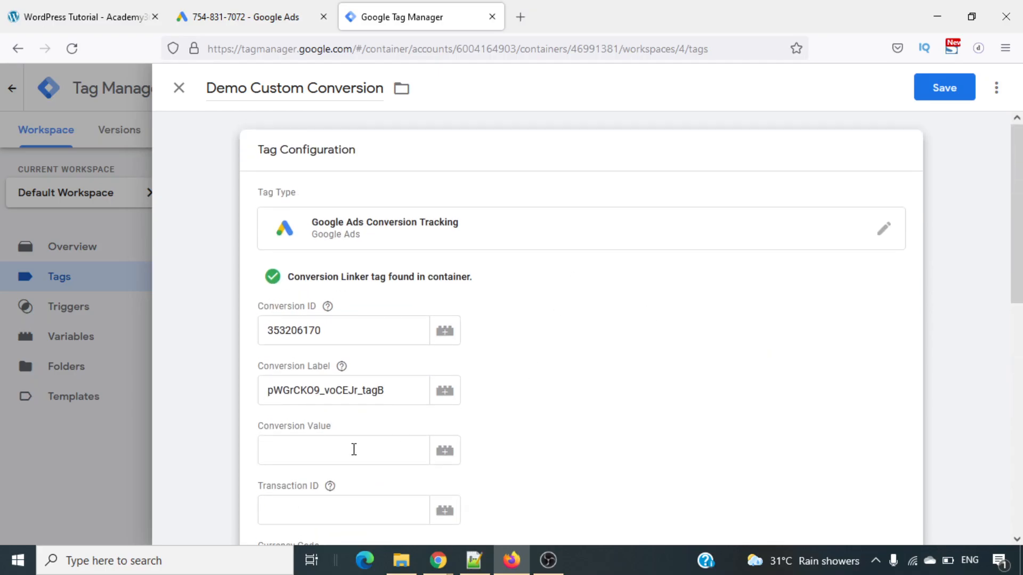
- Save the Demo Custom Conversion tag and add the All Pages page view trigger when asked for a firing trigger
click(971, 87)
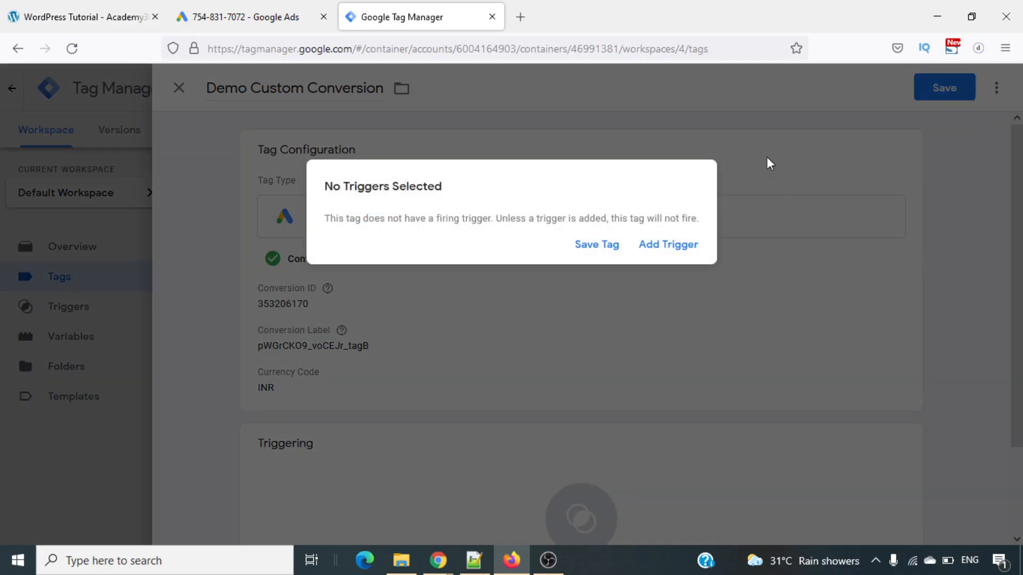
click(667, 248)
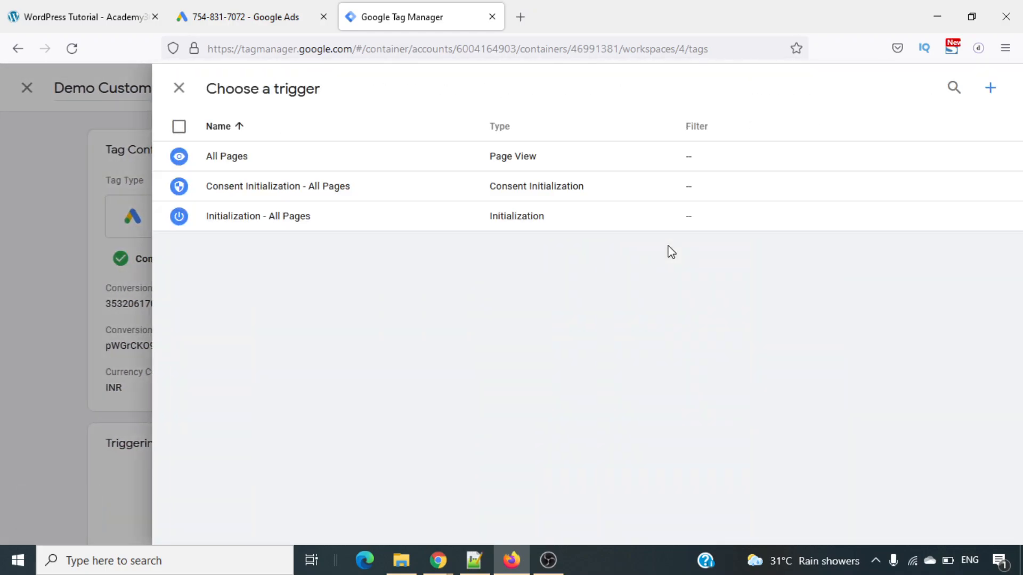
click(239, 170)
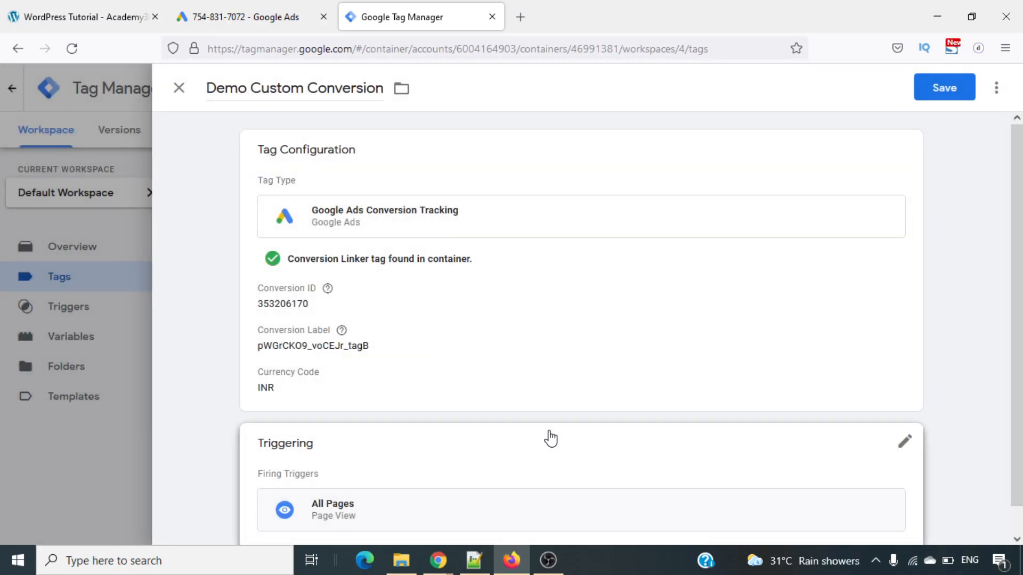
scroll(551, 438, down, 1)
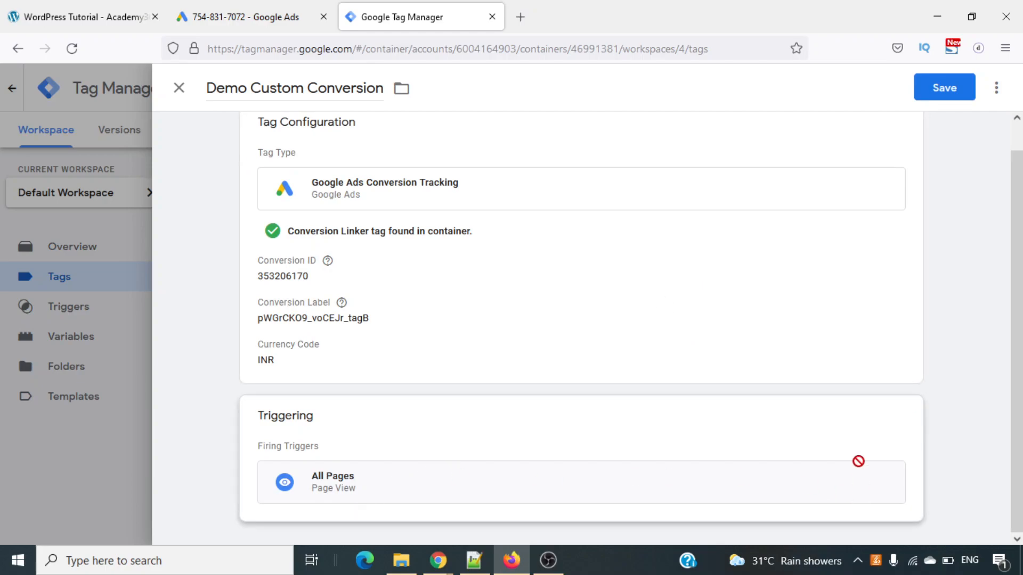
- Edit the tag's triggering and remove the All Pages firing trigger
click(907, 418)
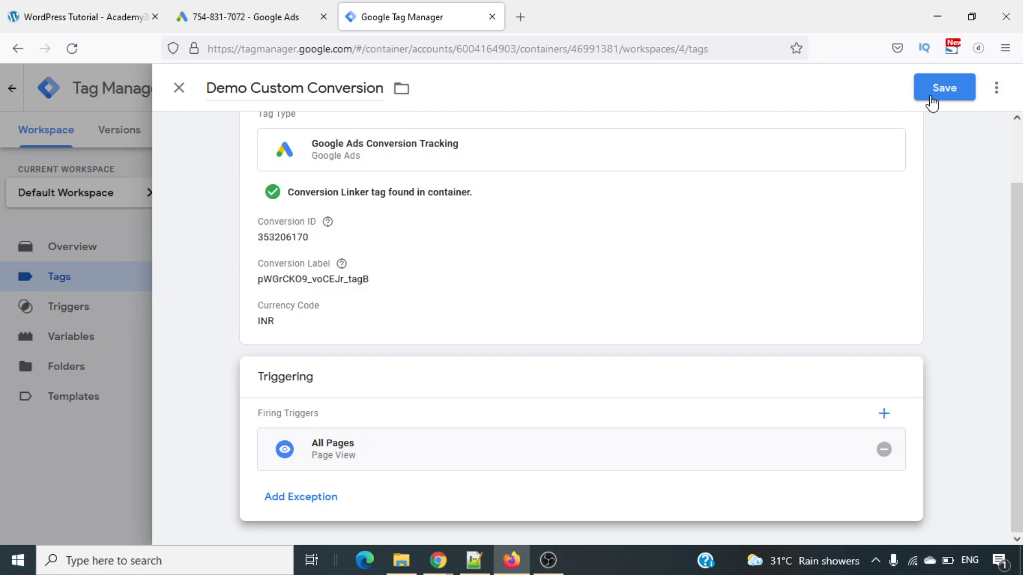
click(884, 449)
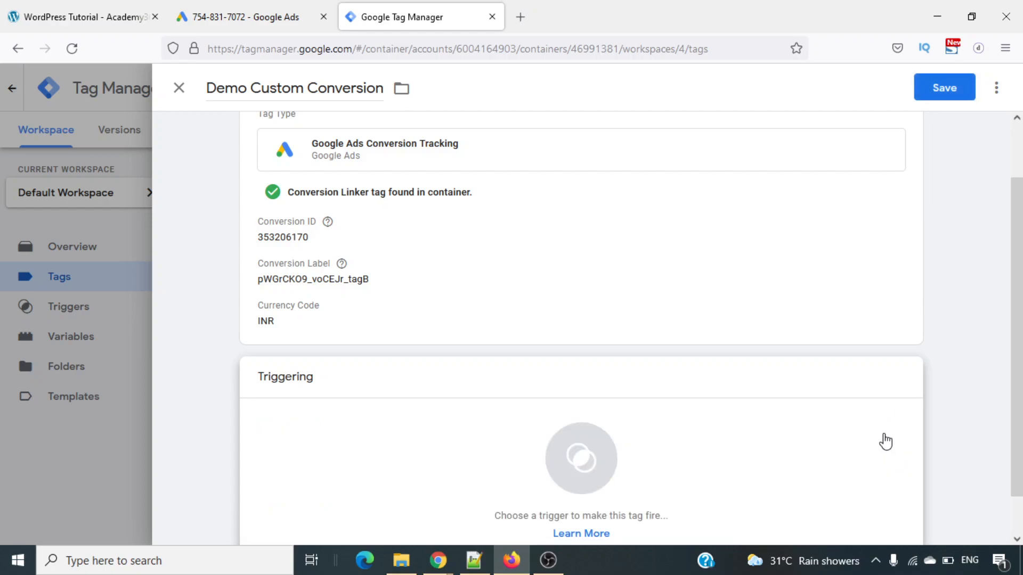
scroll(612, 473, down, 1)
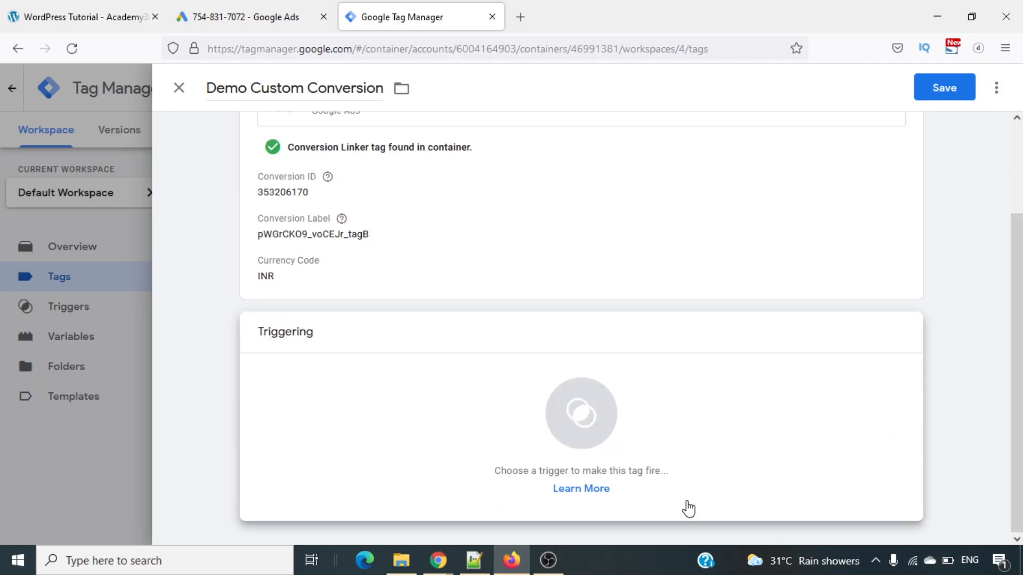
- Save the tag without a trigger and choose All Pages as its firing trigger in response to the warning
click(924, 98)
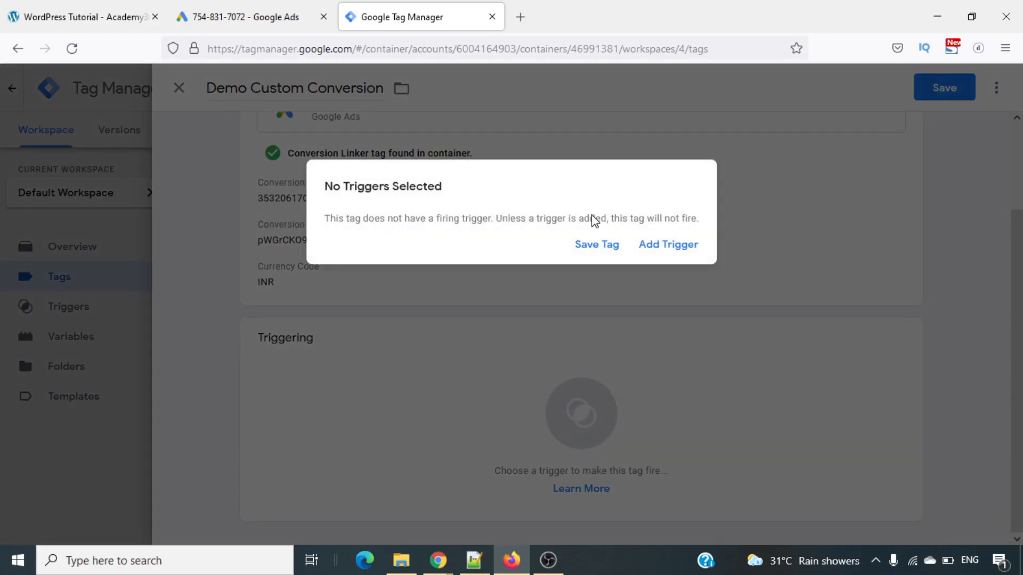
click(681, 247)
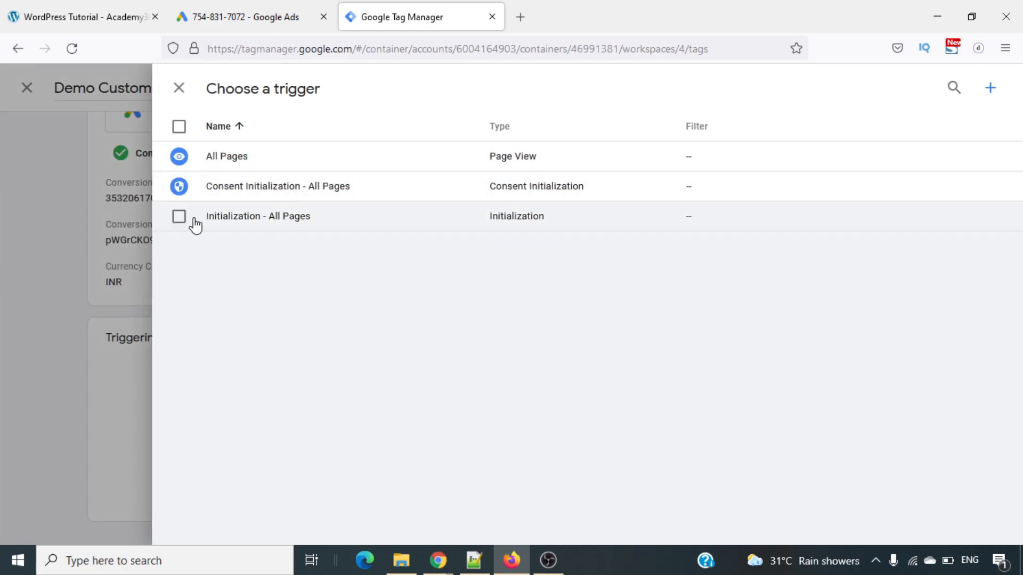
click(218, 160)
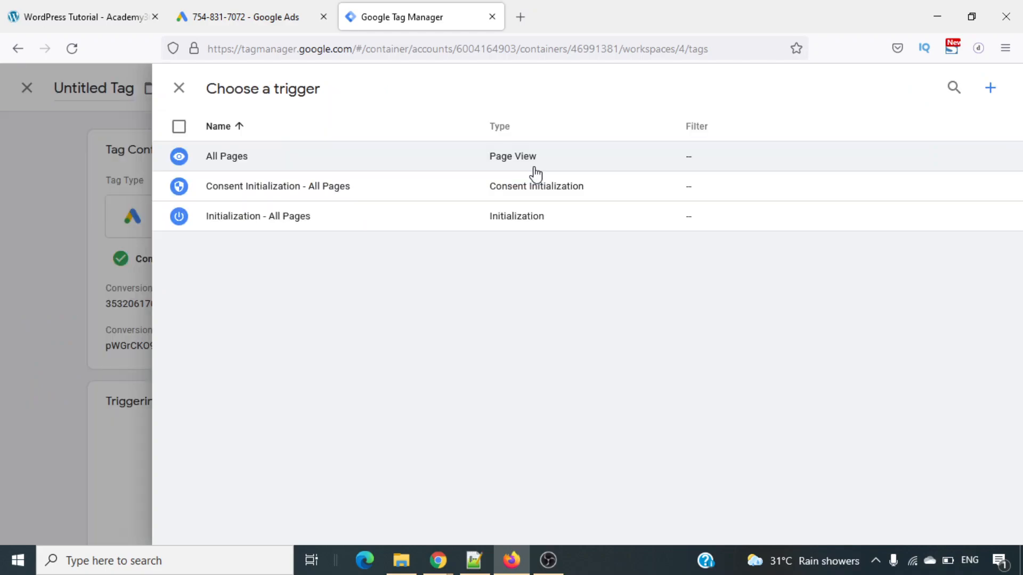
- Assign the All Pages firing trigger and save the tag as Demo Conversion Tracking Dynamic Value
click(439, 166)
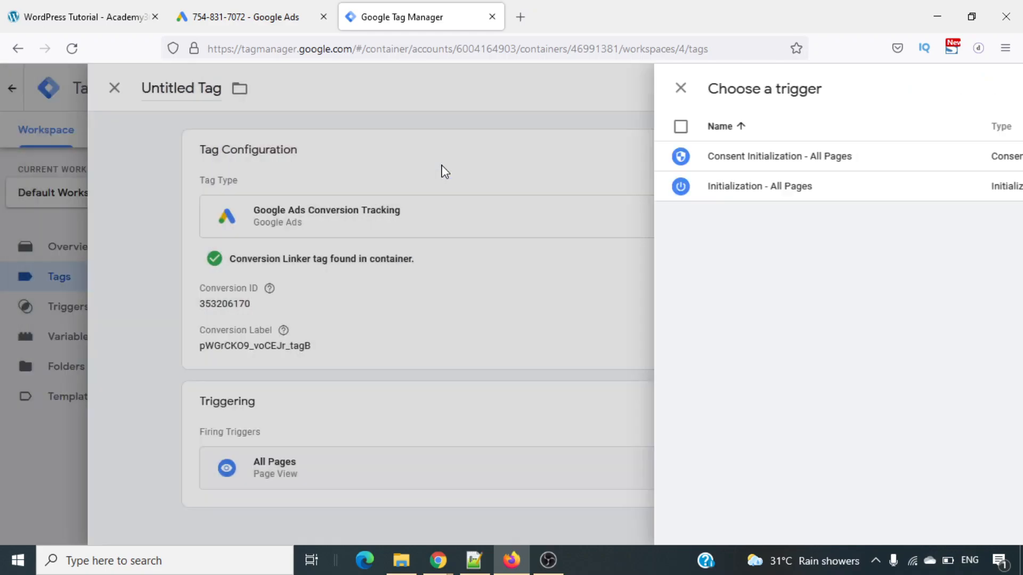
click(941, 96)
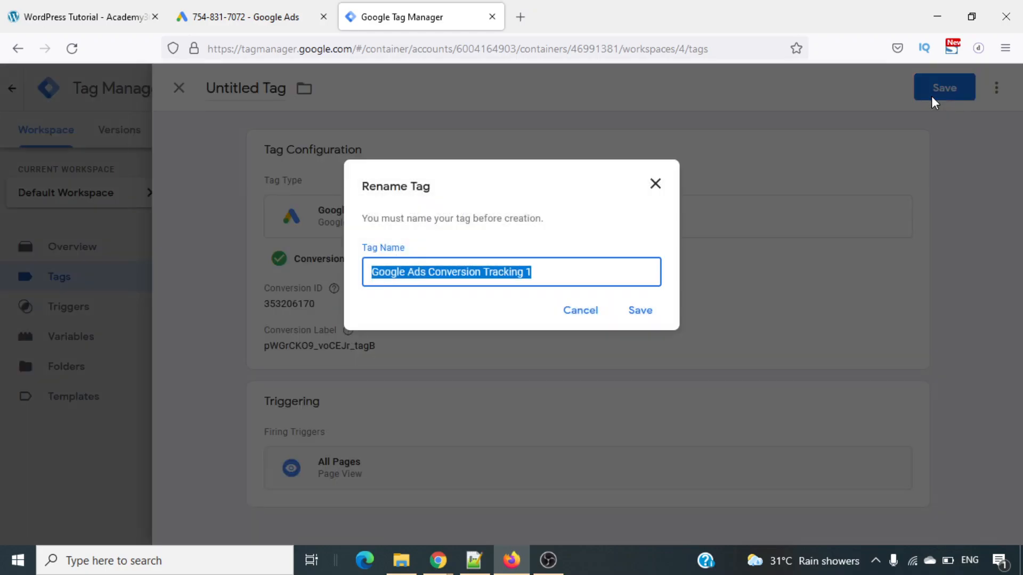
click(550, 274)
key(ctrl+a)
text(D)
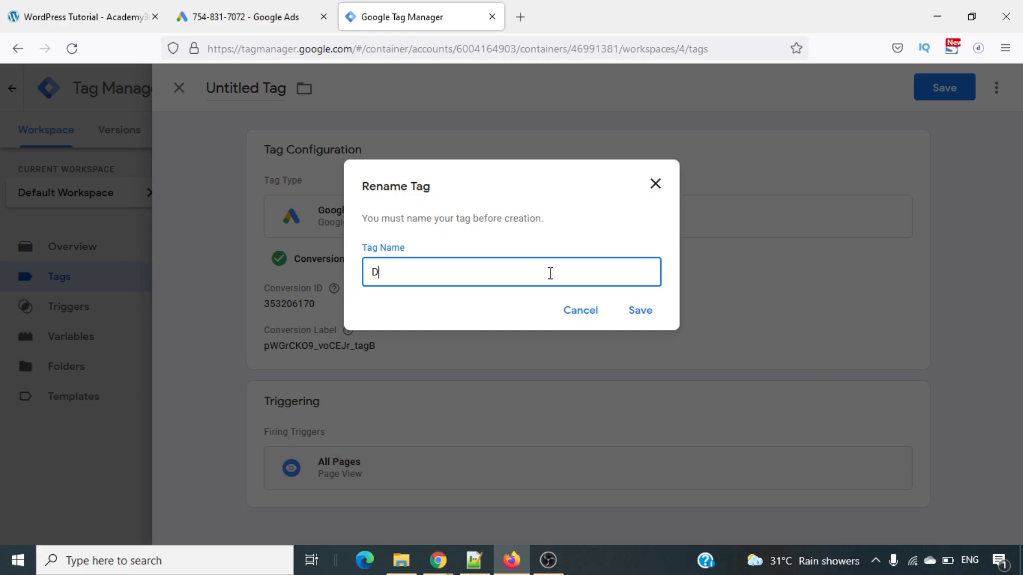
text(emo Conversion Trac)
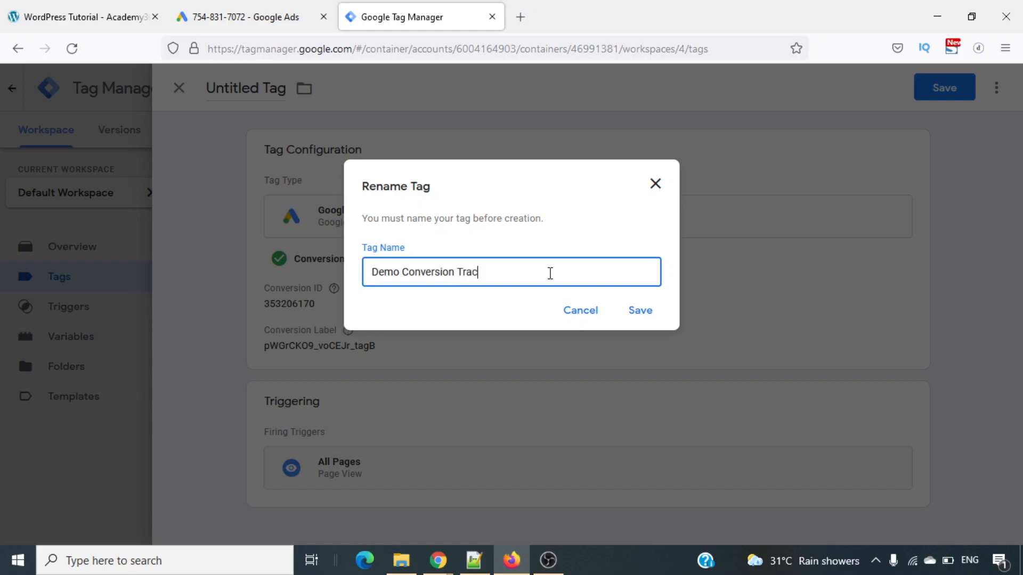
text(king Dynamic VCalue)
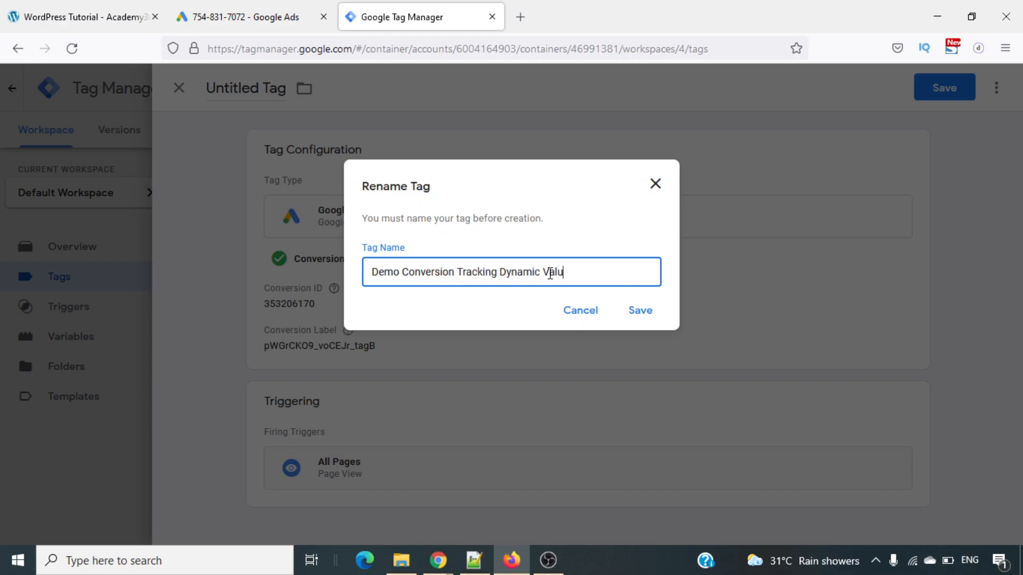
click(653, 317)
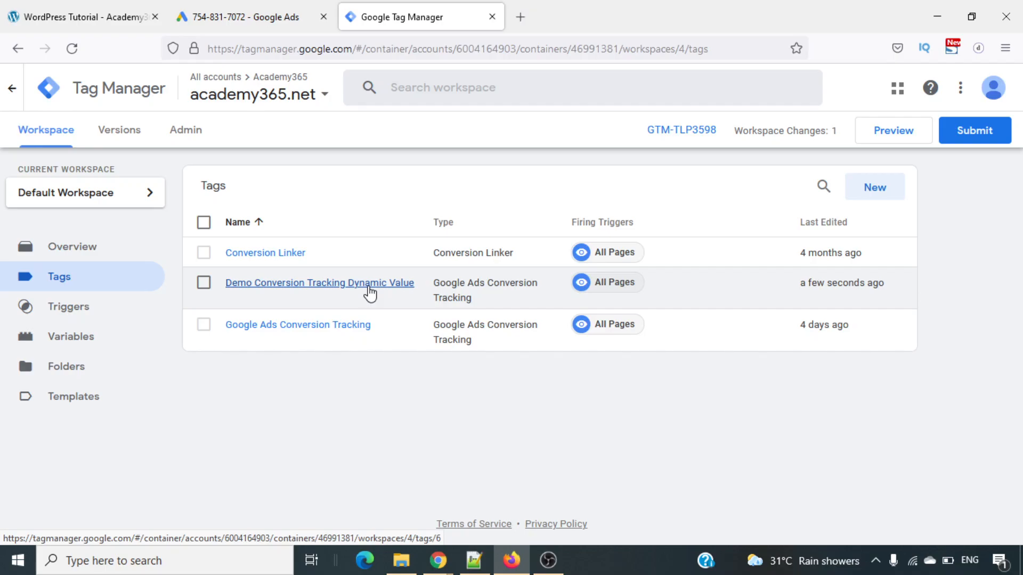
- Examine the configuration of the user-defined variable checkout_value, then close it without changes
click(60, 346)
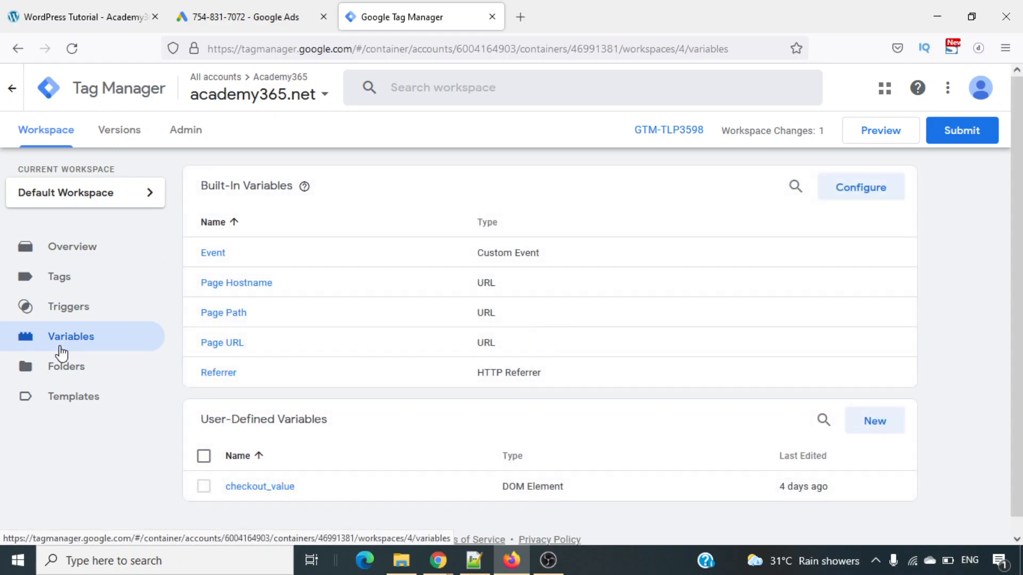
scroll(483, 403, down, 1)
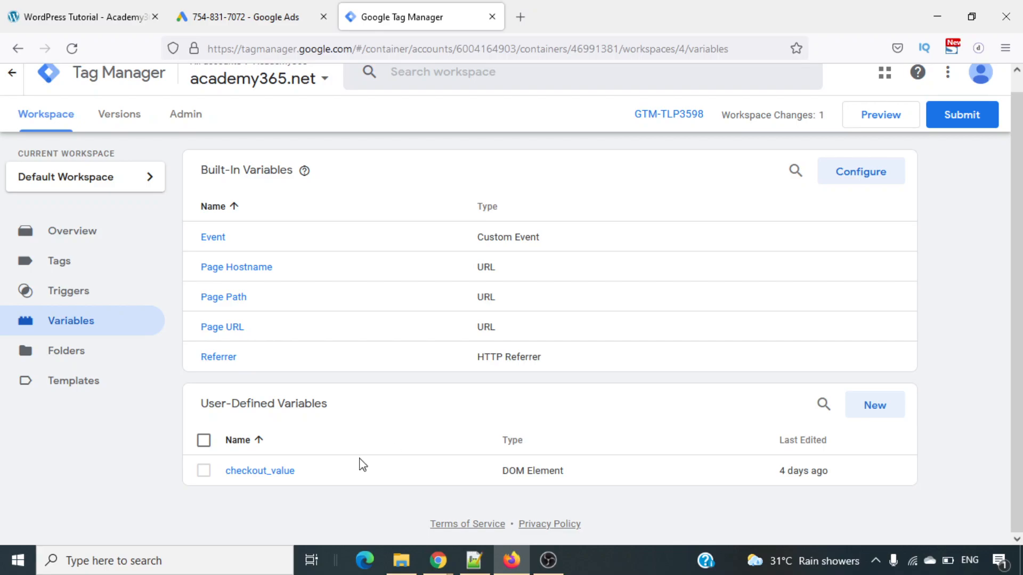
click(264, 473)
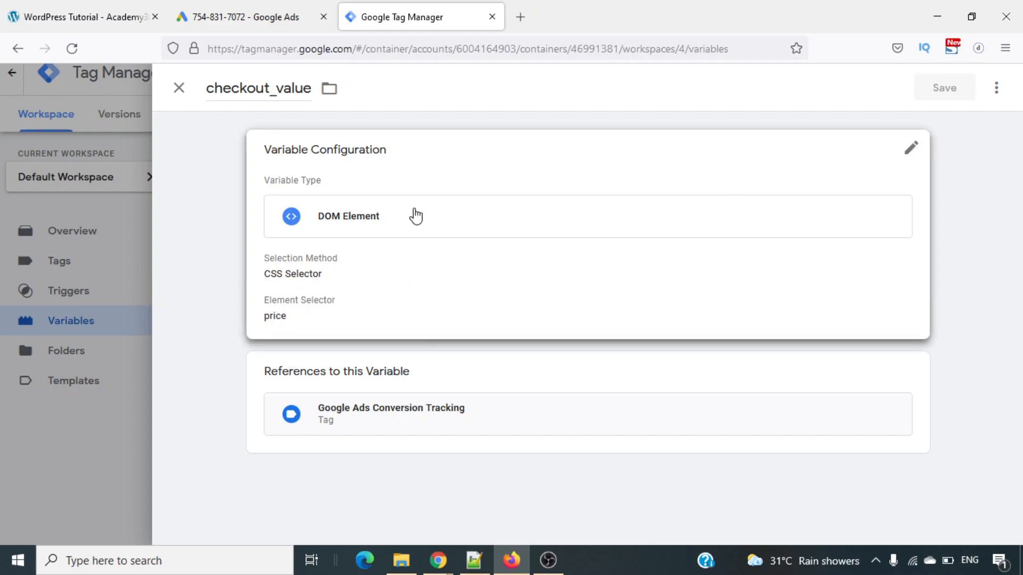
click(181, 89)
- Switch to the academy365.net site, open its wp-admin page and log in with the saved username and password
click(85, 7)
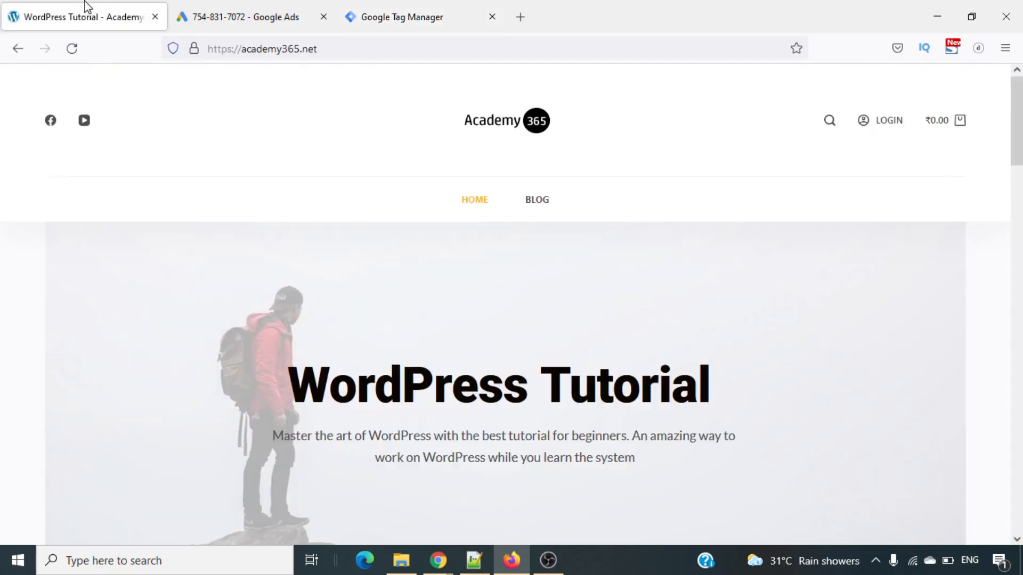
click(348, 55)
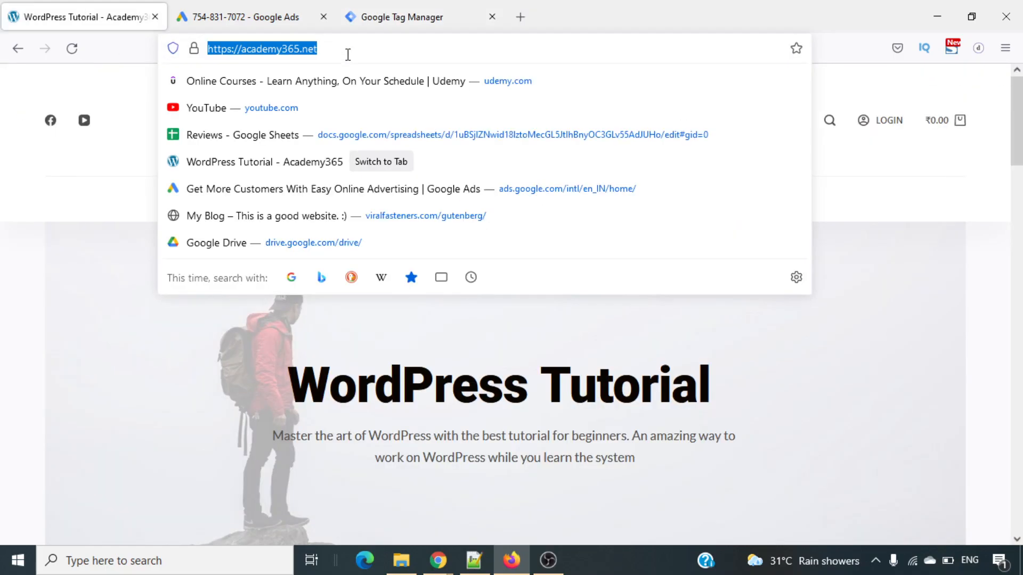
click(348, 55)
text(/wp-admin/)
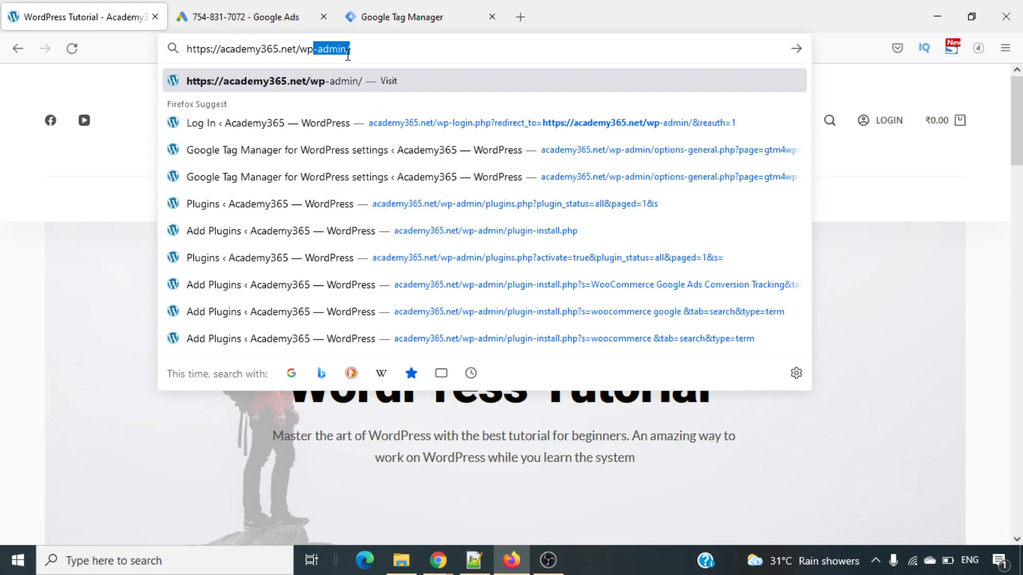
key(Right)
key(Return)
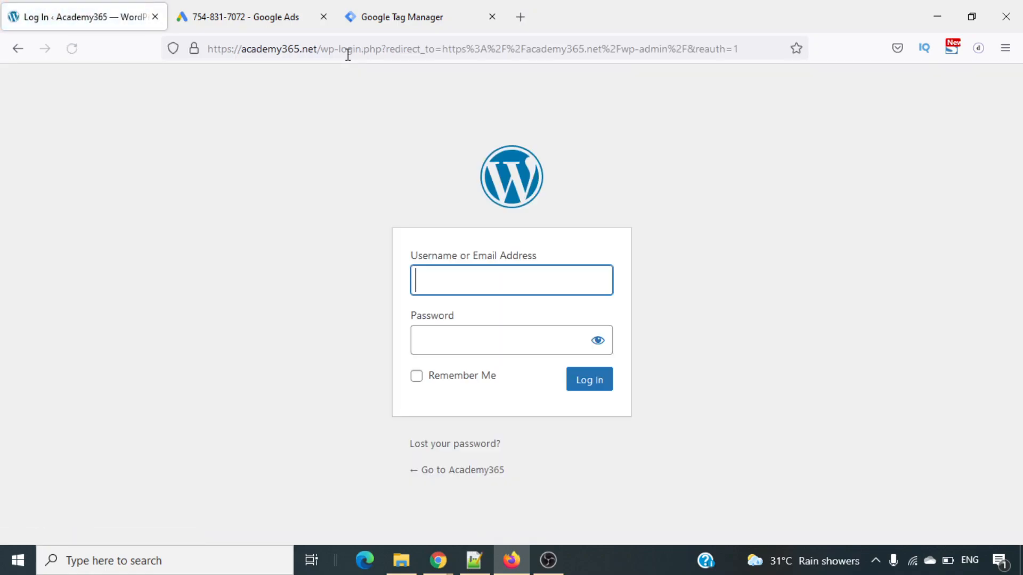
click(529, 309)
click(589, 379)
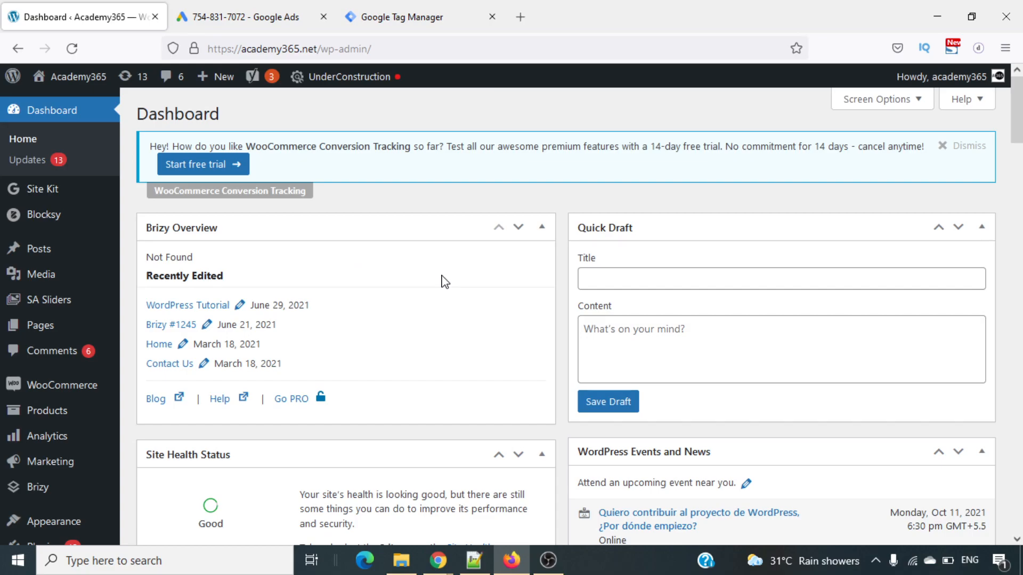
- Open the Add New plugins page in a separate browser tab and the installed plugins list in the dashboard tab
scroll(445, 282, down, 4)
mouse_move(58, 373)
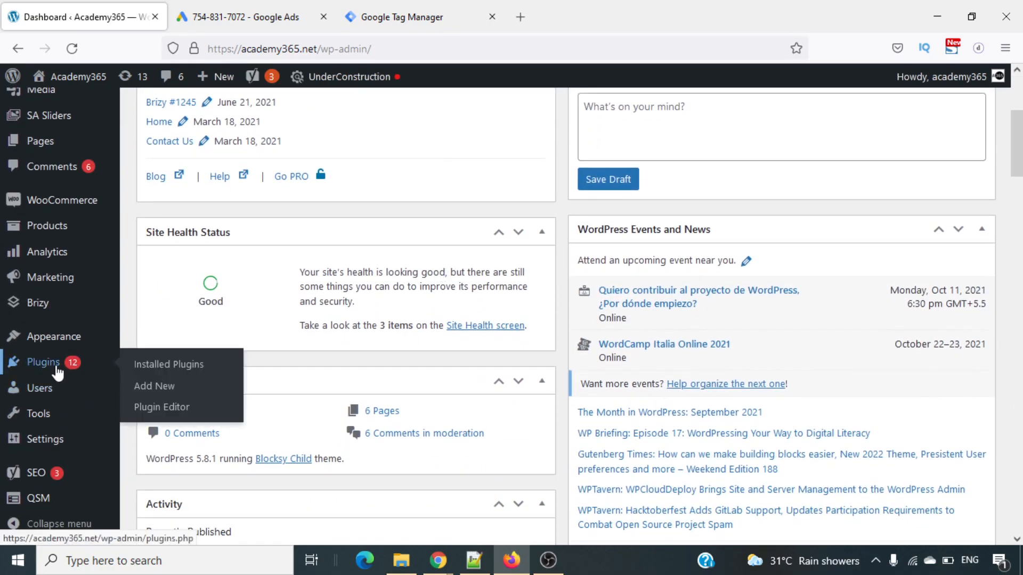
right_click(167, 388)
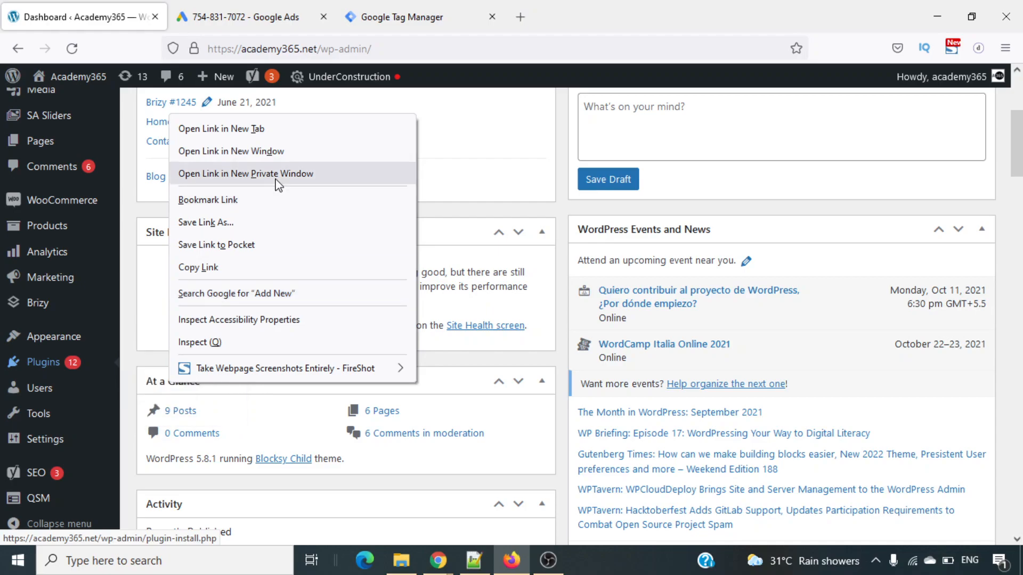
click(305, 133)
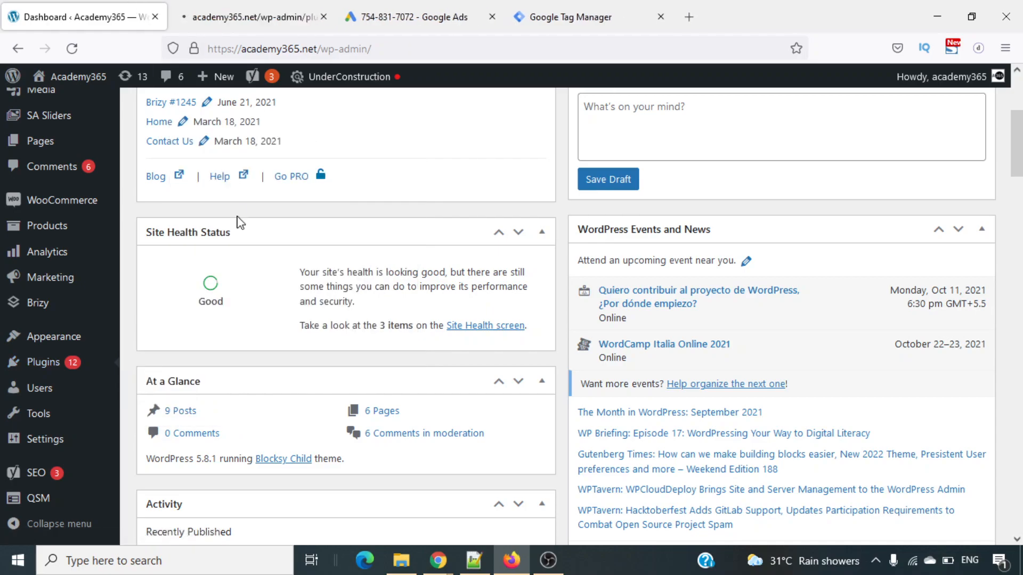
mouse_move(69, 362)
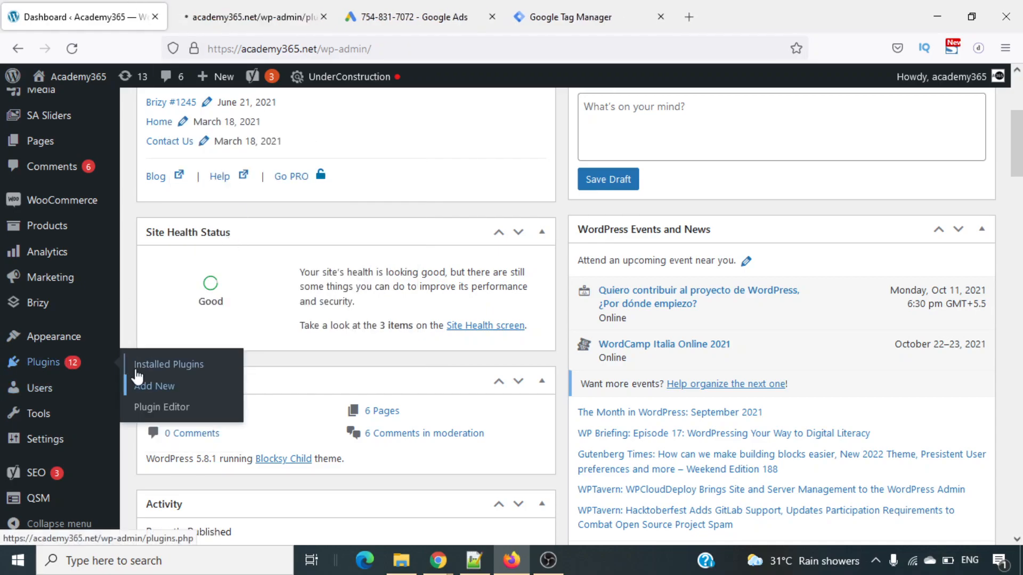
click(250, 17)
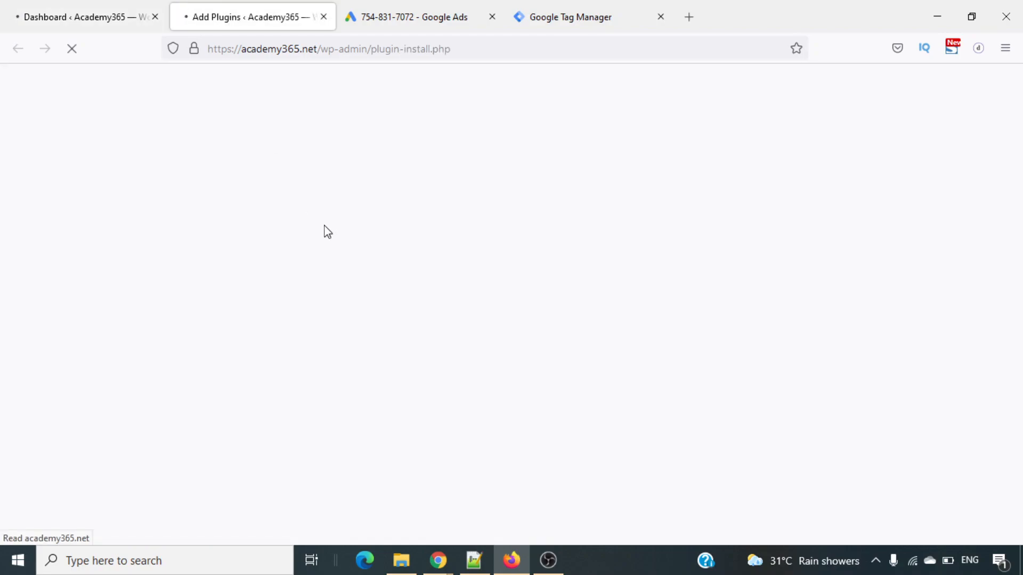
scroll(373, 294, down, 3)
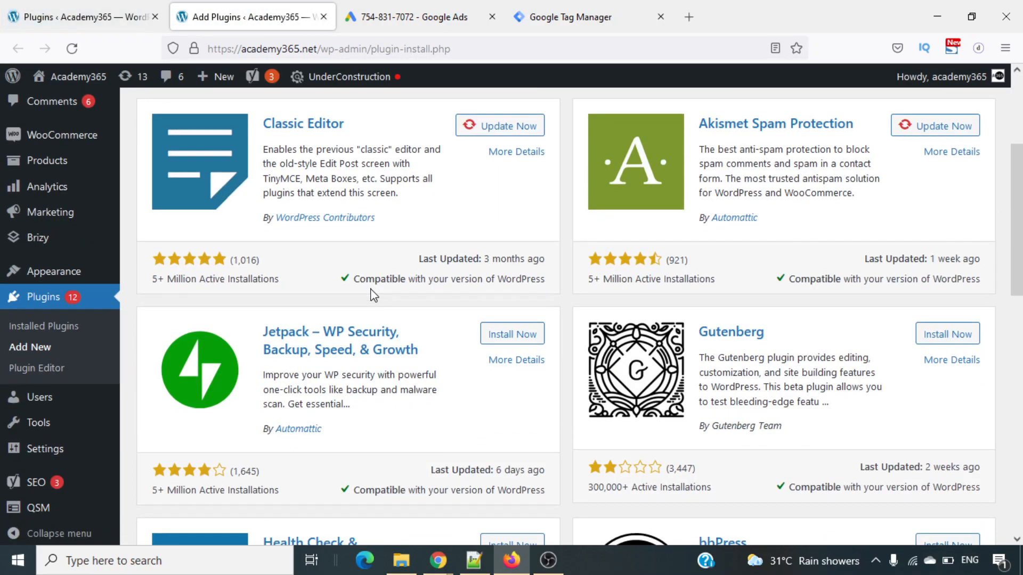
- Locate Google Tag Manager for Wordpress in the installed plugins list and copy its name
click(126, 15)
scroll(479, 395, down, 4)
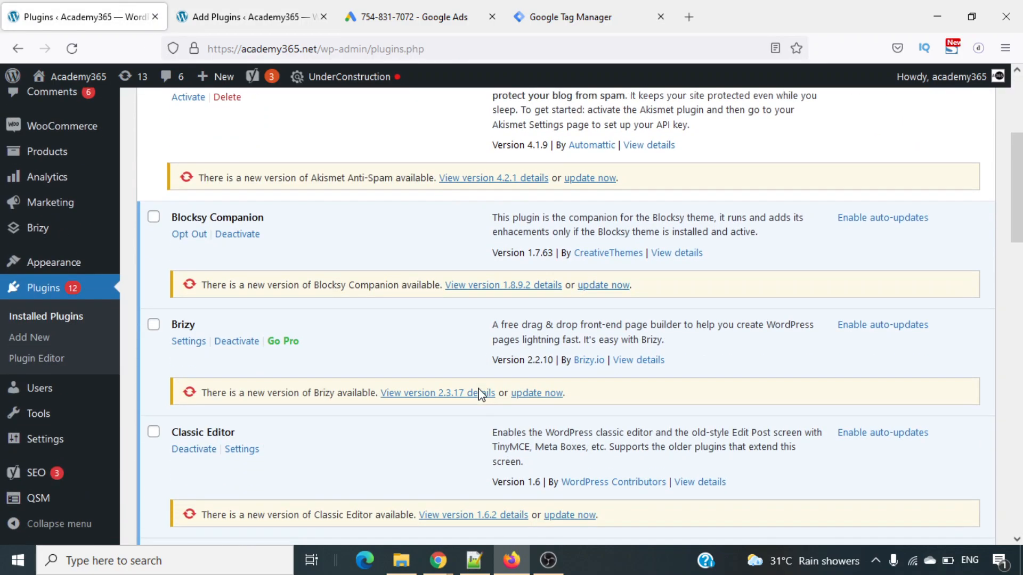
scroll(480, 395, down, 3)
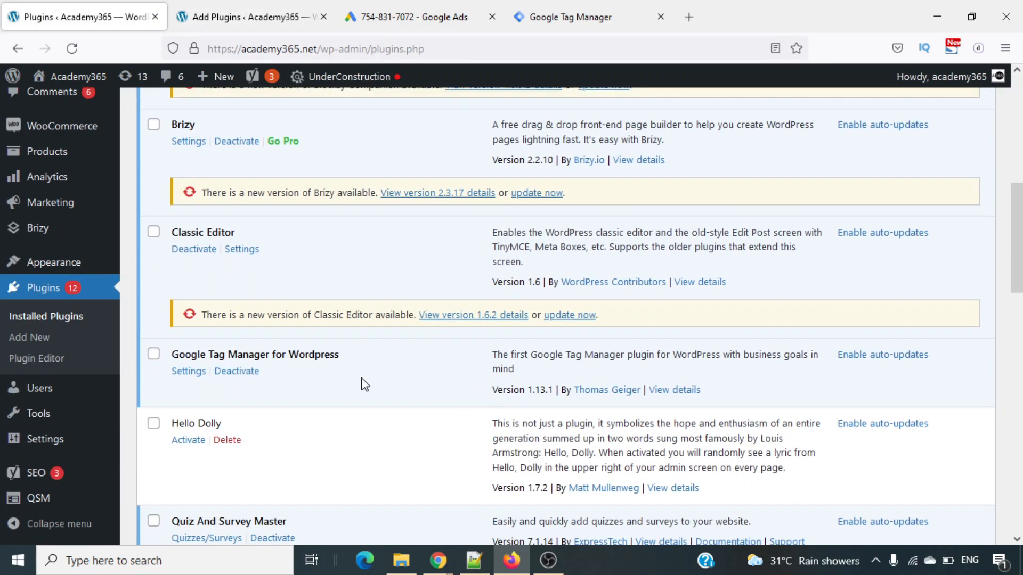
triple_click(301, 355)
right_click(301, 355)
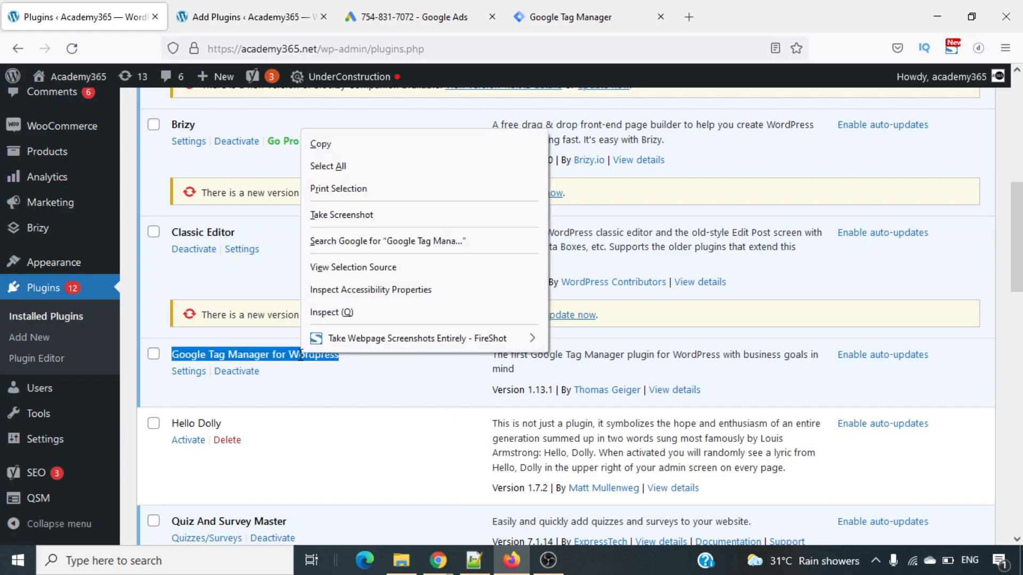
click(377, 148)
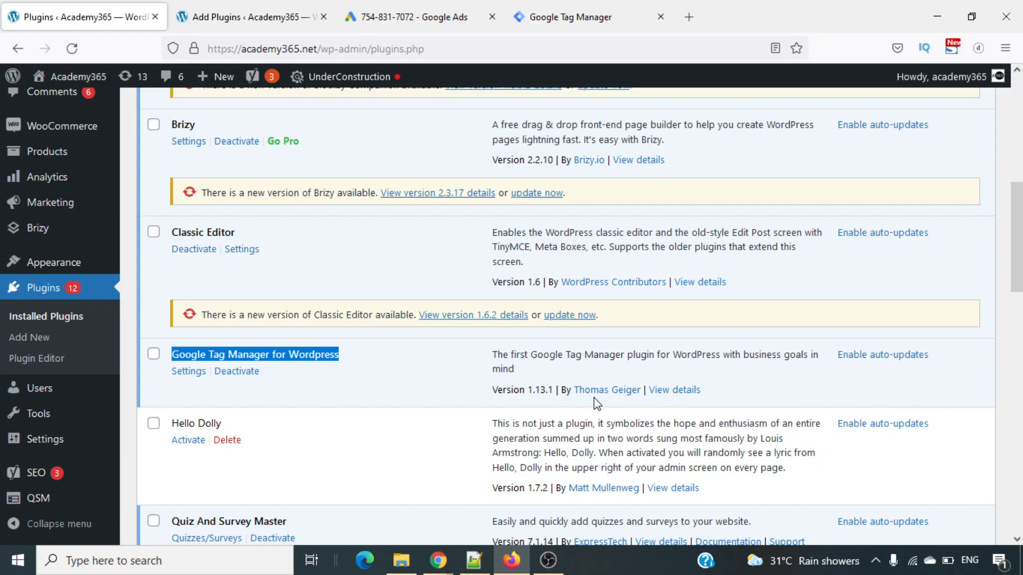
- Open the Google Tag Manager for Wordpress settings and review the Google Tag Manager ID and container code placement
mouse_move(582, 398)
mouse_down()
mouse_move(635, 407)
mouse_move(618, 378)
mouse_up()
key(Escape)
click(188, 374)
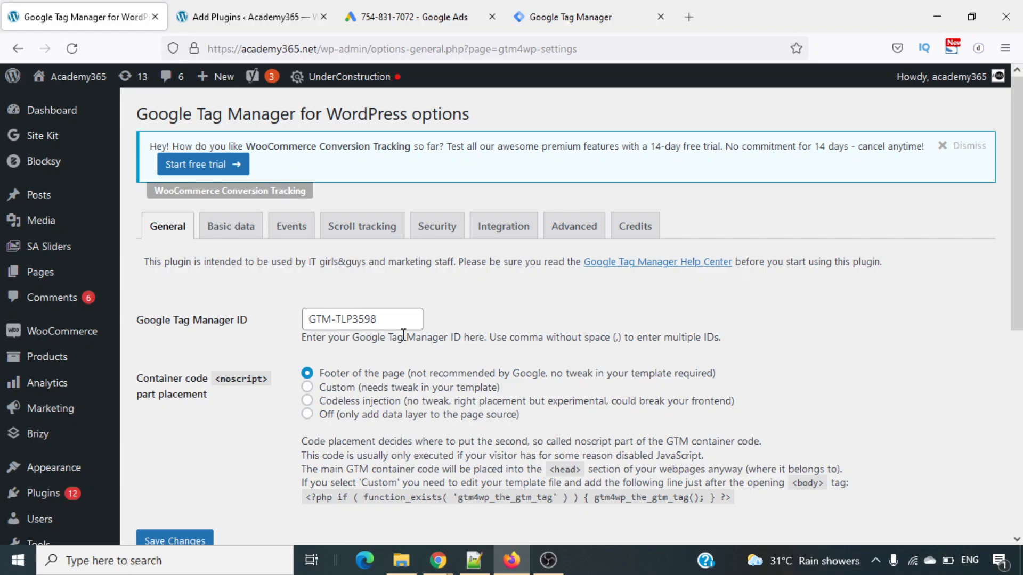
triple_click(374, 322)
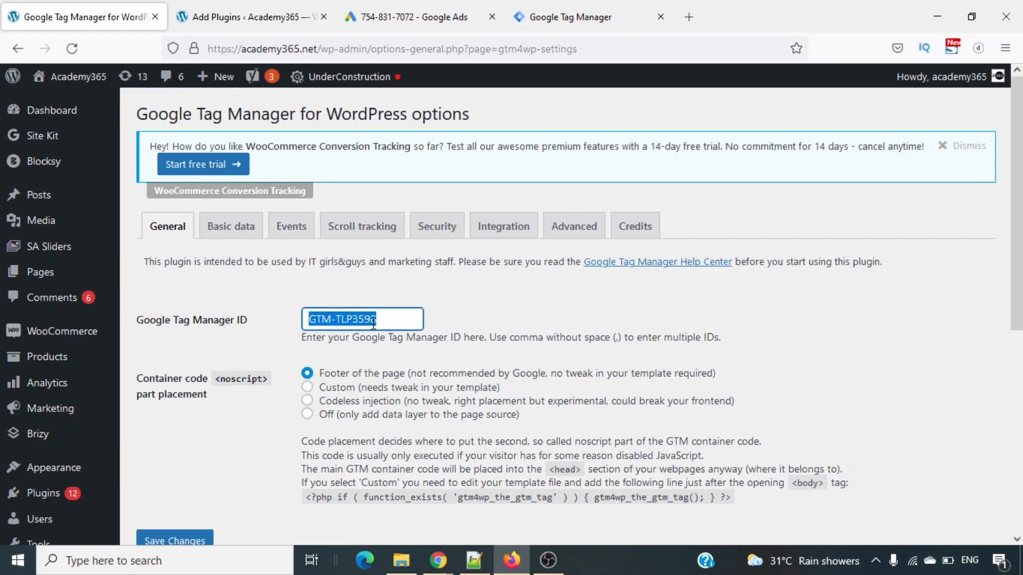
click(491, 313)
scroll(479, 356, down, 2)
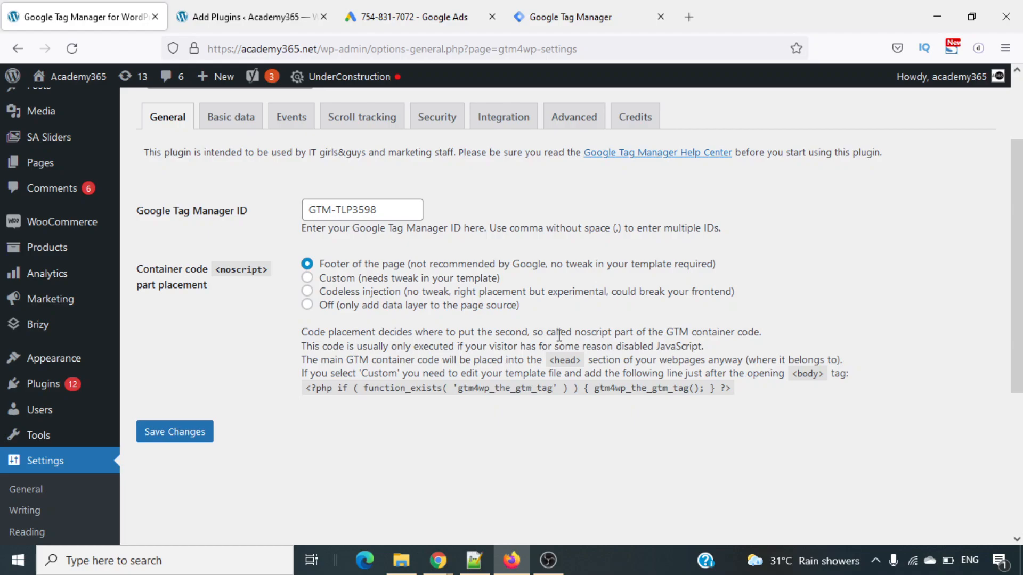
scroll(559, 335, up, 2)
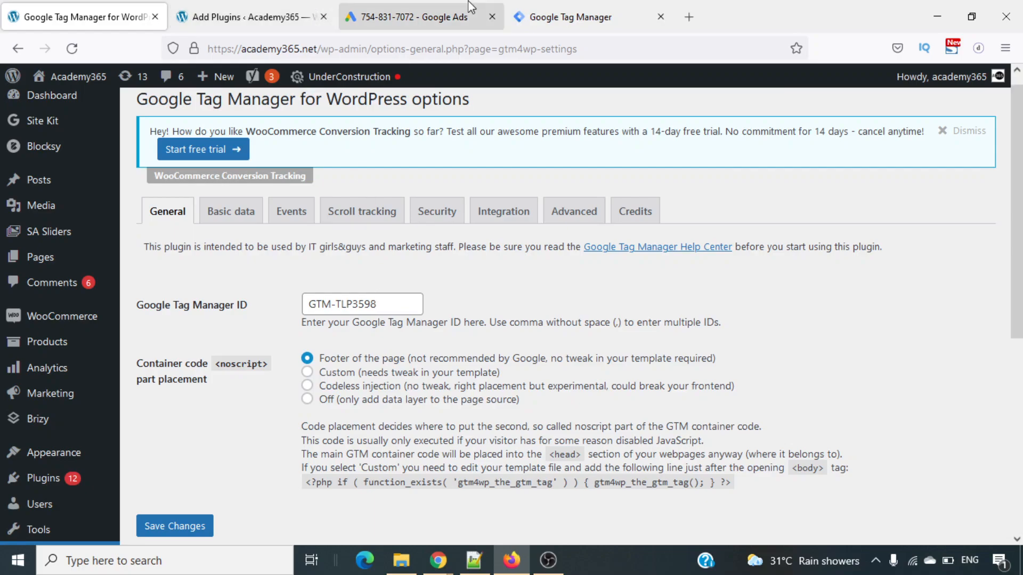
- Check the container ID in the Tag Manager workspace and return to the plugin's settings page
click(560, 10)
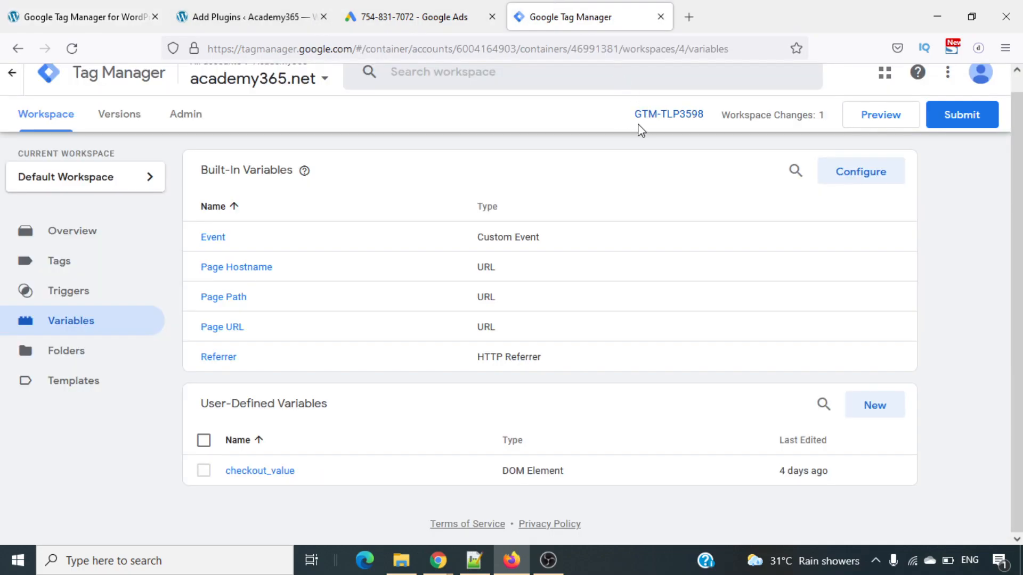
mouse_move(639, 126)
mouse_down()
mouse_move(699, 130)
mouse_move(717, 109)
mouse_move(624, 108)
mouse_move(642, 126)
mouse_up()
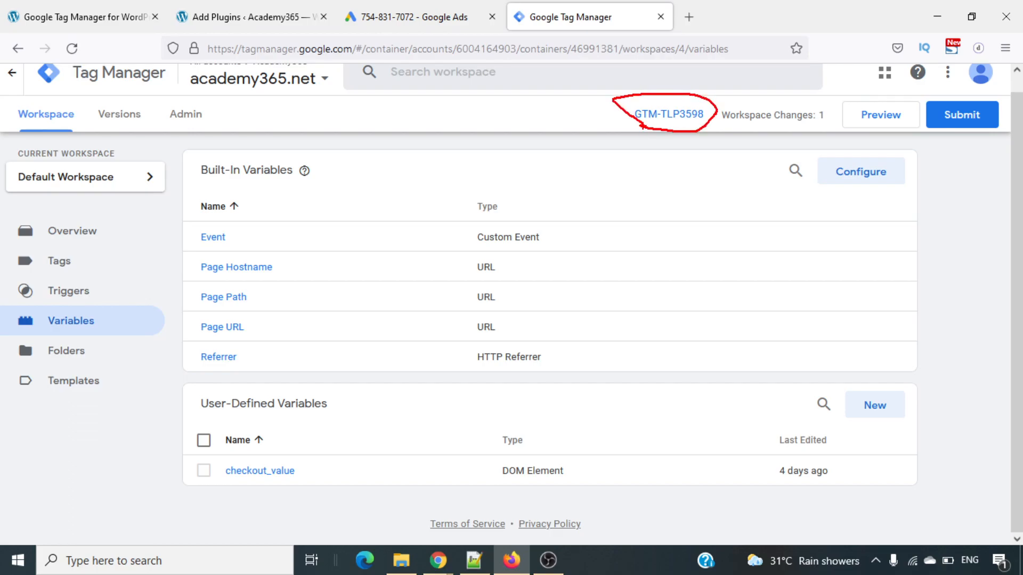
key(Escape)
key(ctrl+Tab)
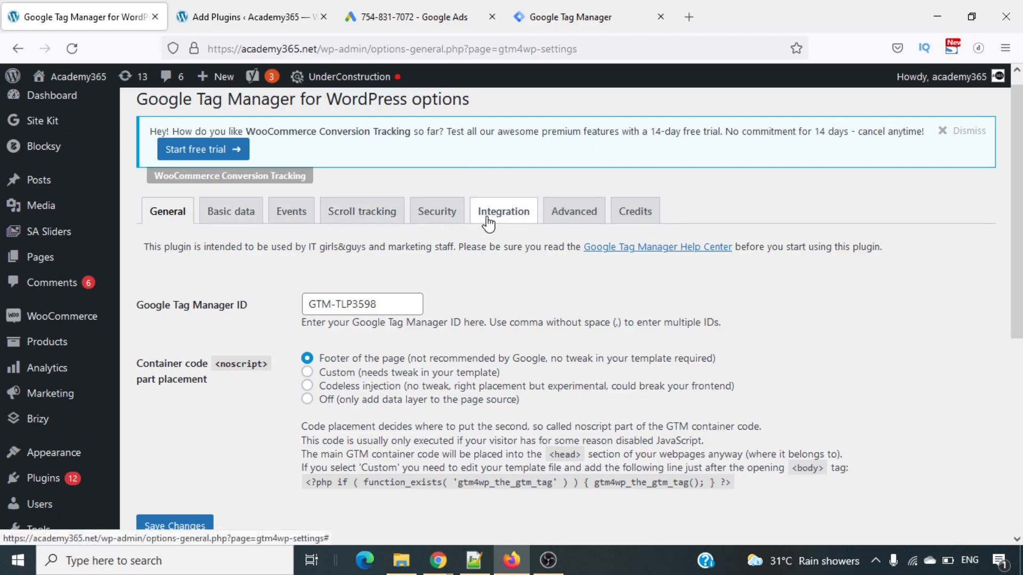
- Open the plugin's WooCommerce integration settings and review the enhanced e-commerce, cart, category path and customer data options
drag(479, 220, 537, 222)
click(503, 216)
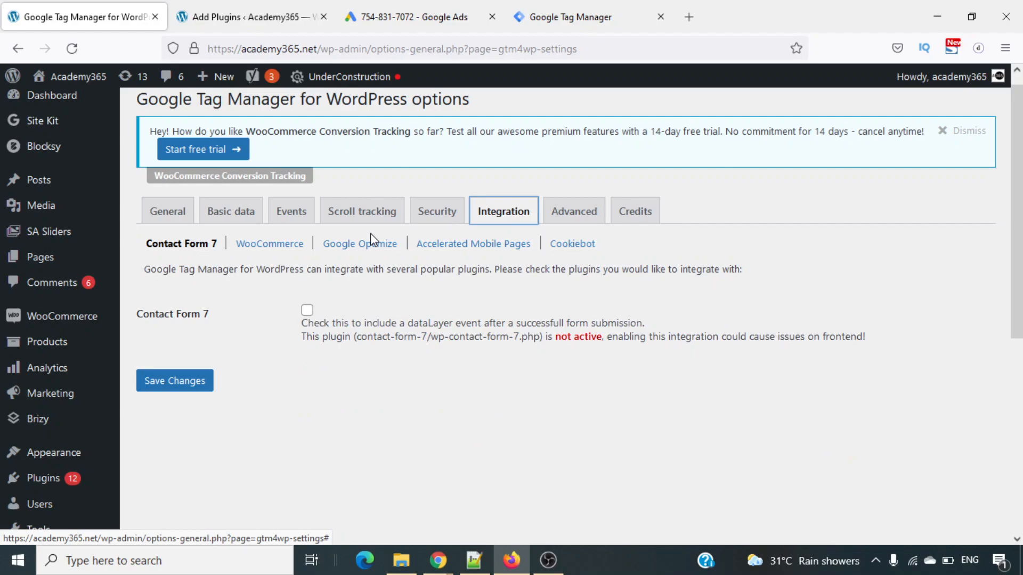
click(295, 254)
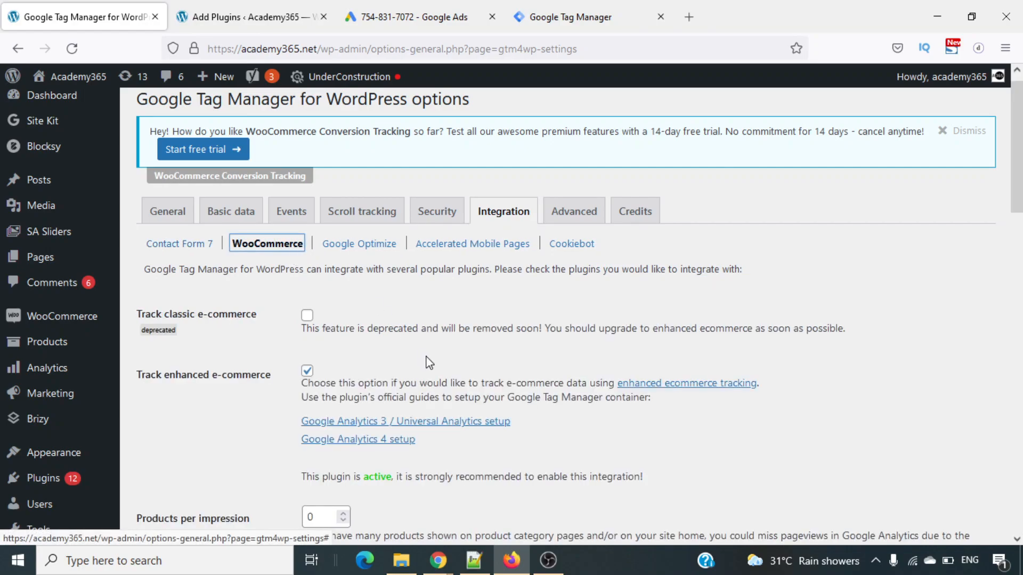
scroll(429, 363, down, 3)
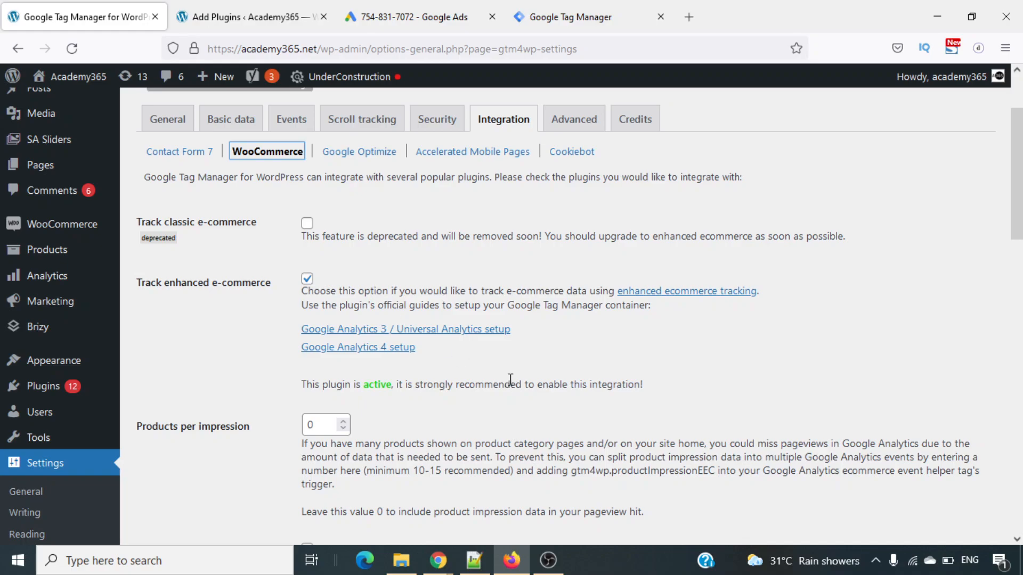
scroll(510, 379, down, 4)
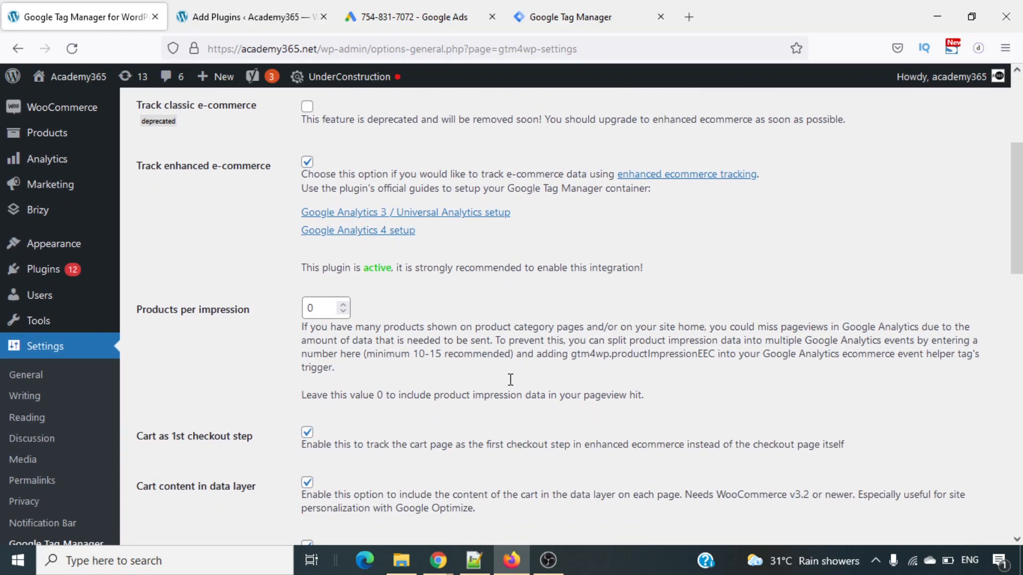
scroll(510, 379, down, 6)
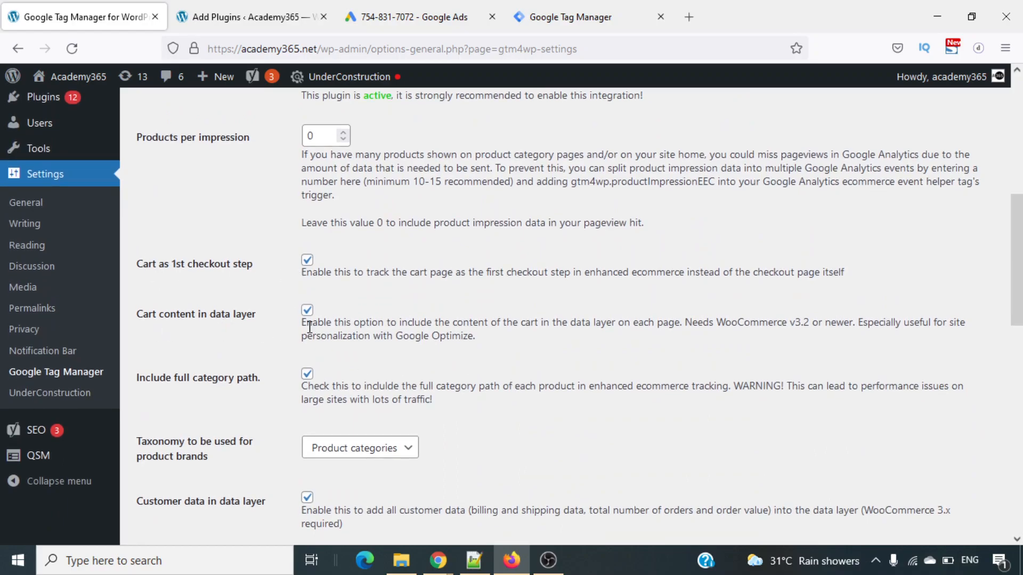
scroll(269, 368, down, 1)
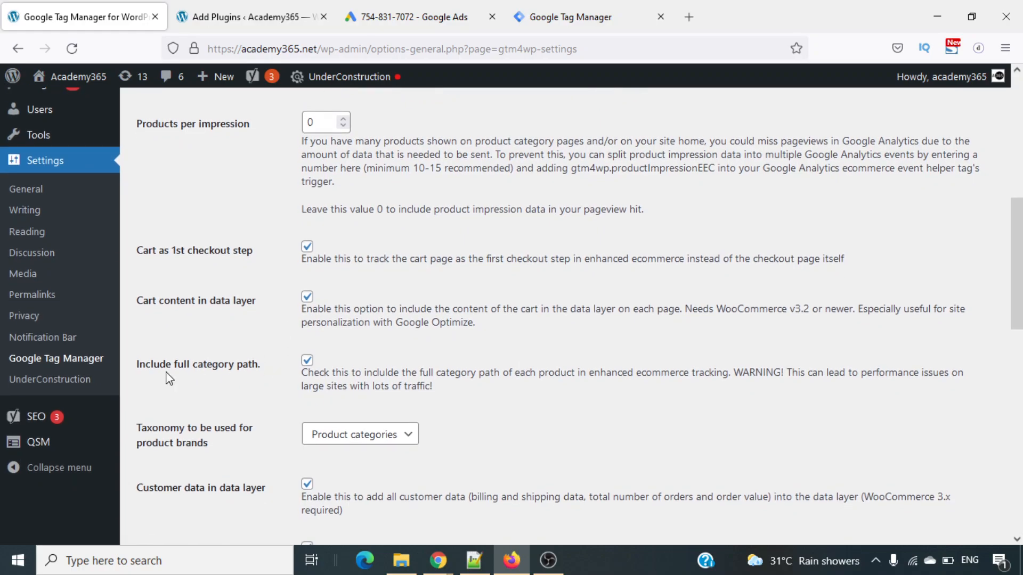
scroll(306, 373, down, 3)
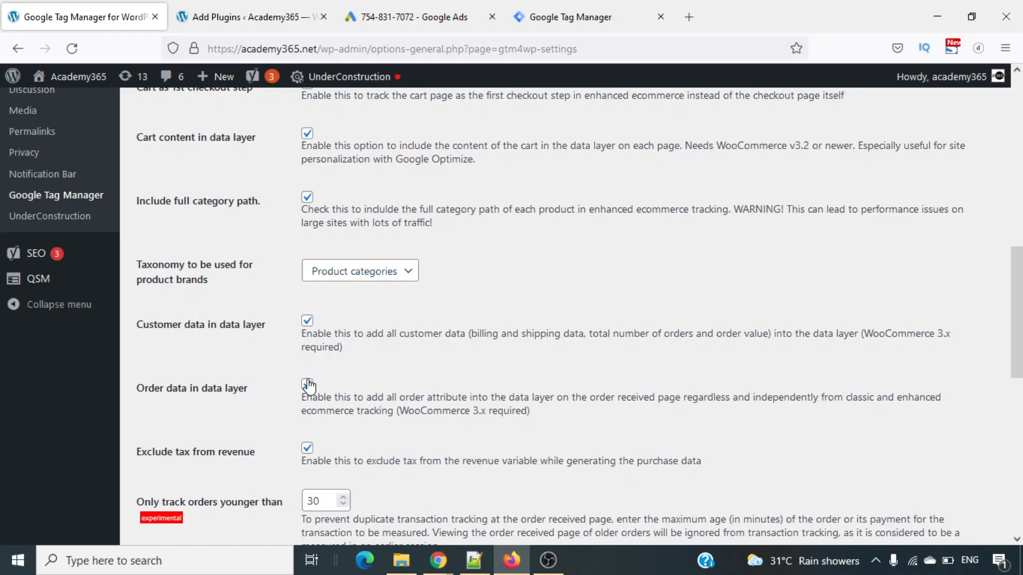
- Review the remaining WooCommerce options for order data, revenue exclusions, order age, business vertical and SKU, and save the plugin settings
scroll(304, 382, down, 3)
scroll(297, 319, down, 3)
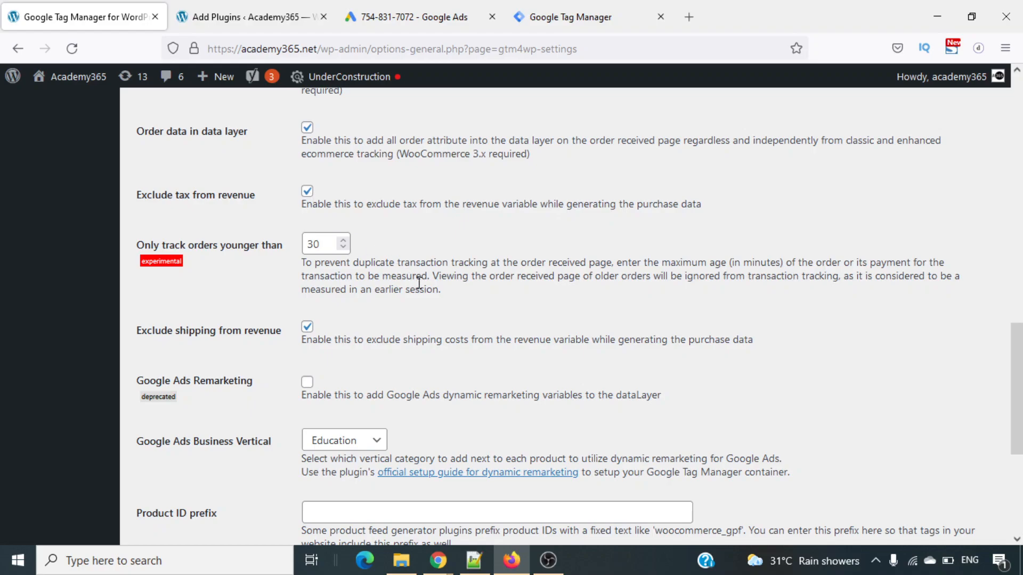
scroll(419, 283, down, 1)
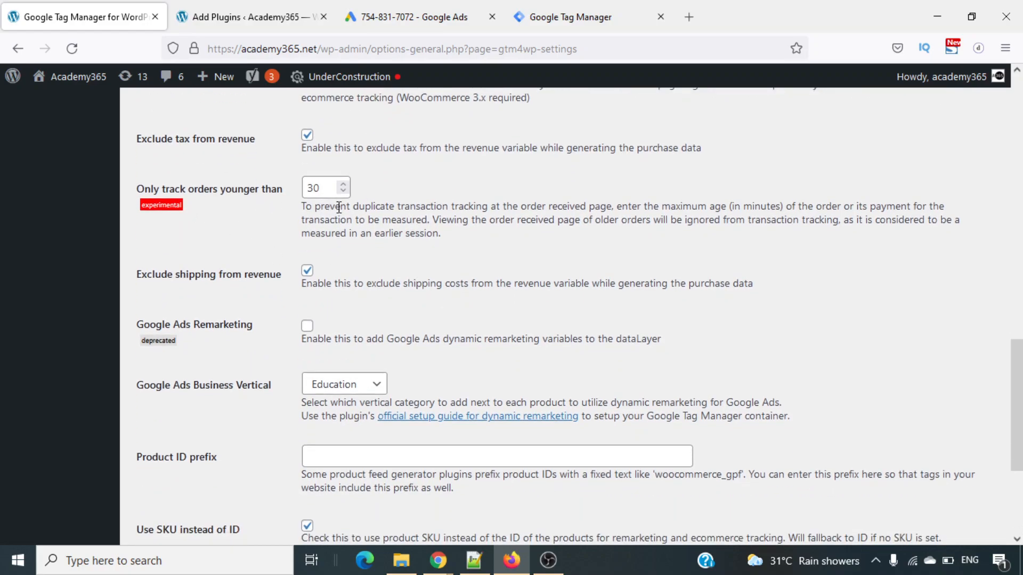
triple_click(343, 223)
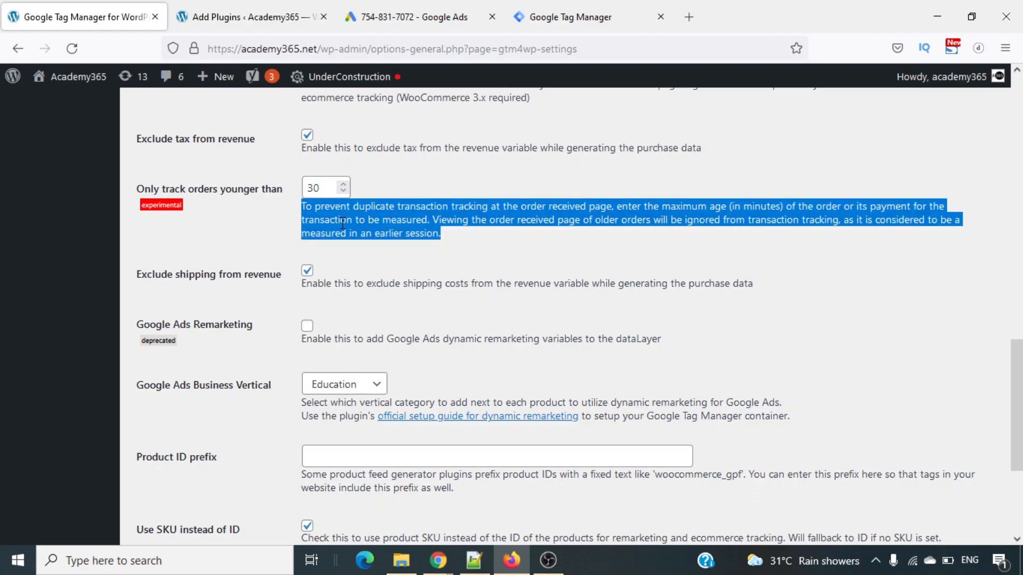
scroll(415, 260, down, 2)
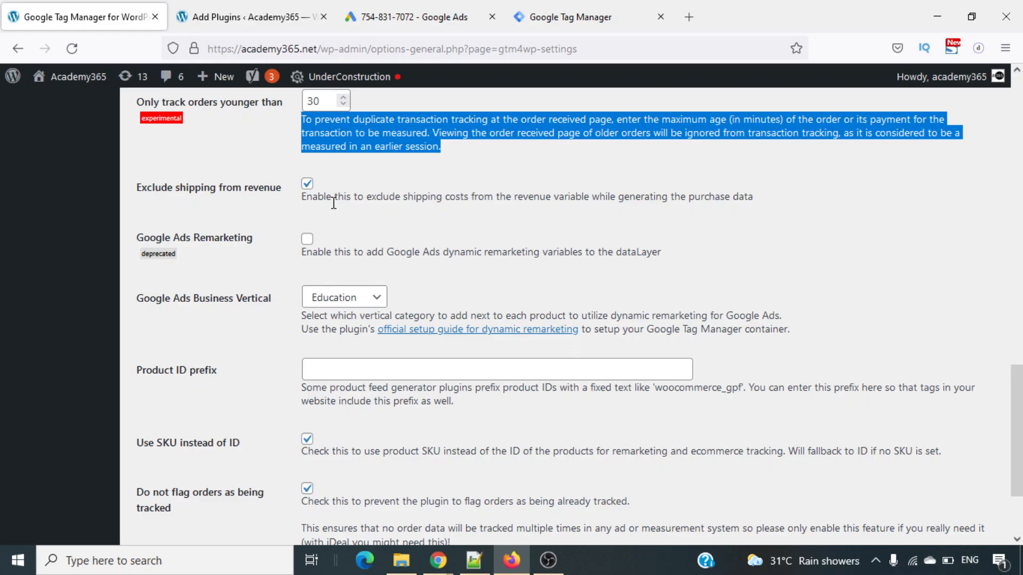
scroll(333, 203, down, 3)
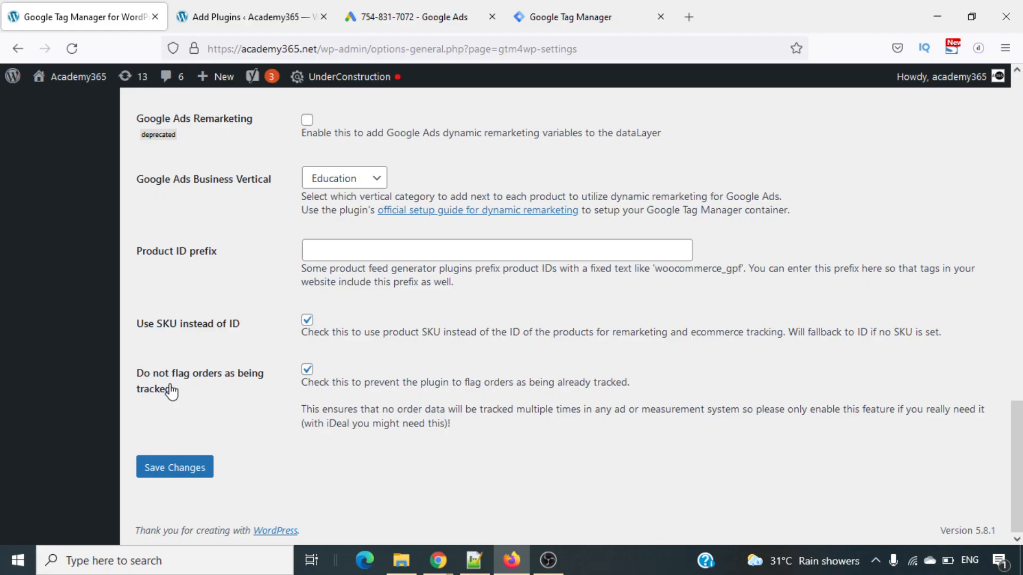
click(176, 467)
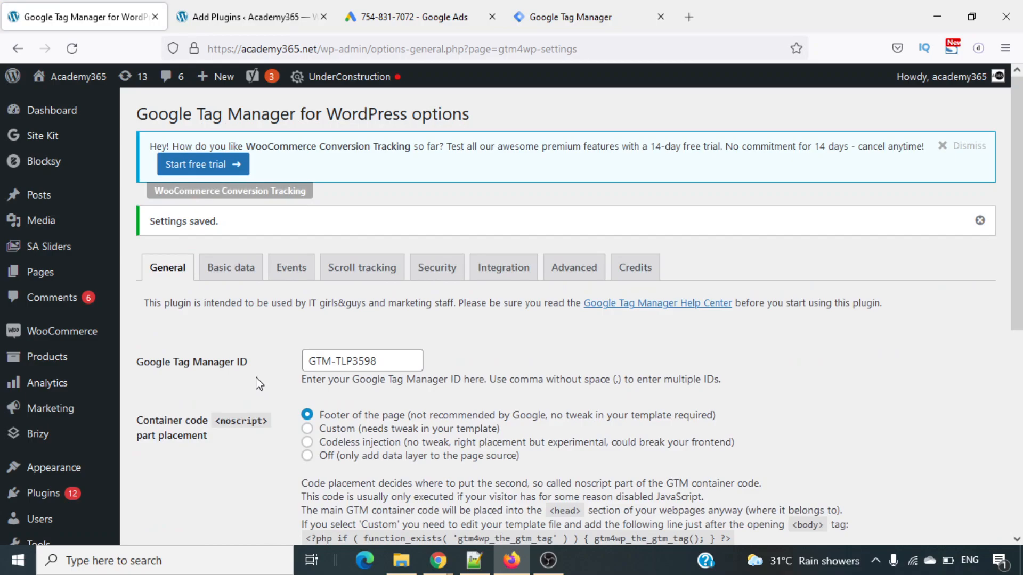
- Check the dataslayer extension's popup in a new browser tab and search the web for "dataslayer firefox extension"
click(690, 16)
click(979, 49)
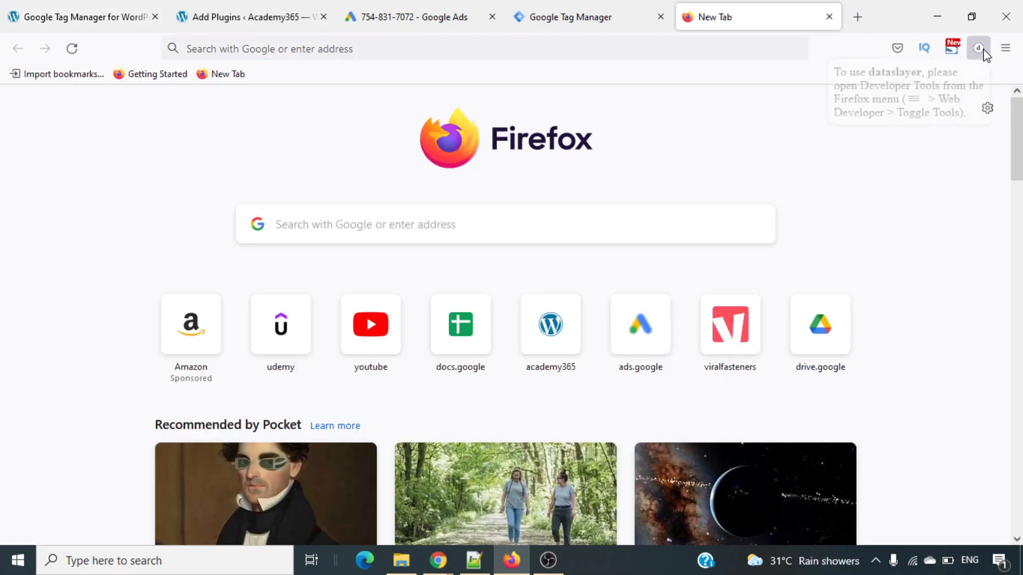
click(666, 49)
text(data sl)
key(BackSpace)
key(BackSpace)
key(BackSpace)
text(slaye)
text(r)
text( firefo)
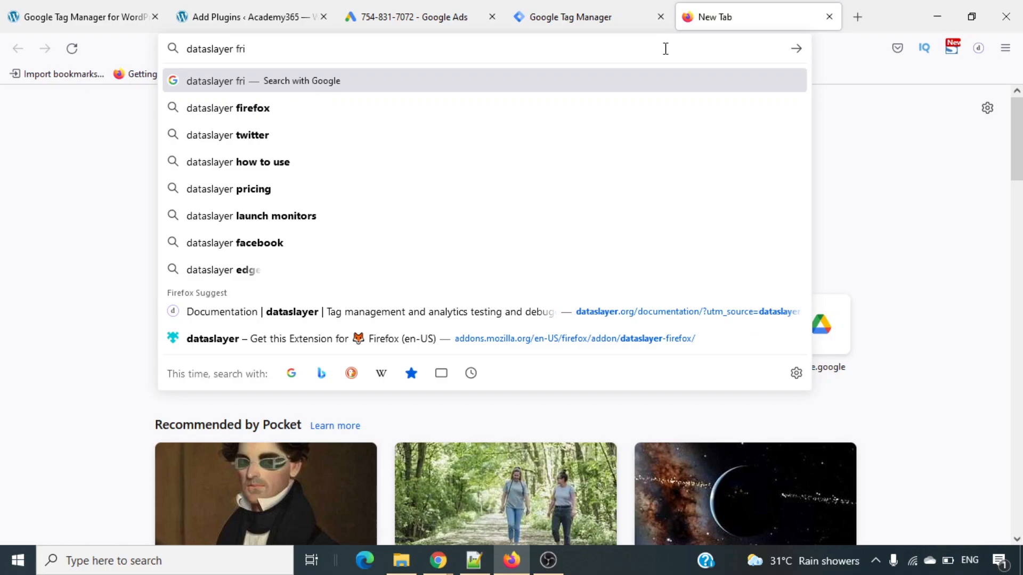
text(x extension)
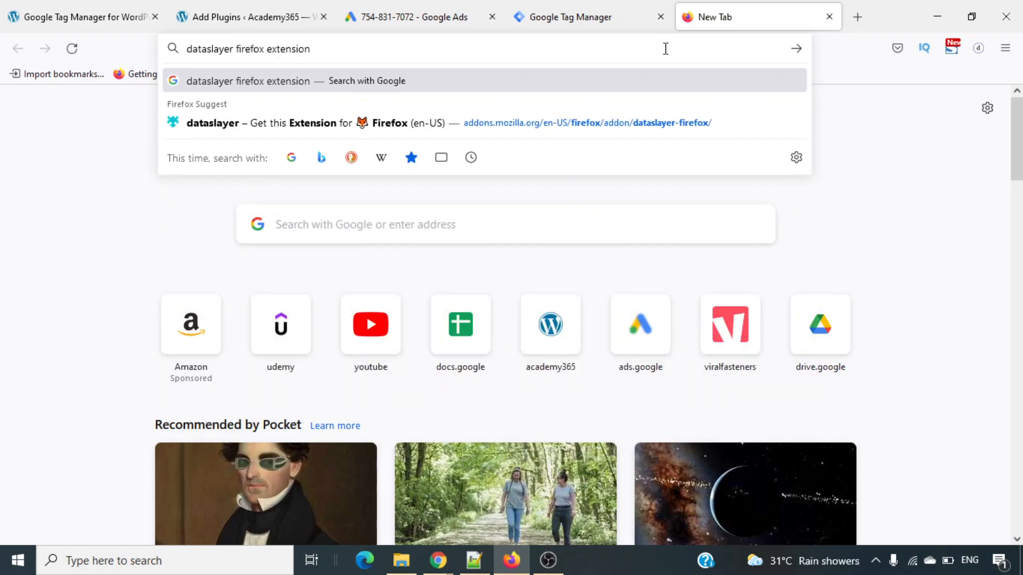
key(Return)
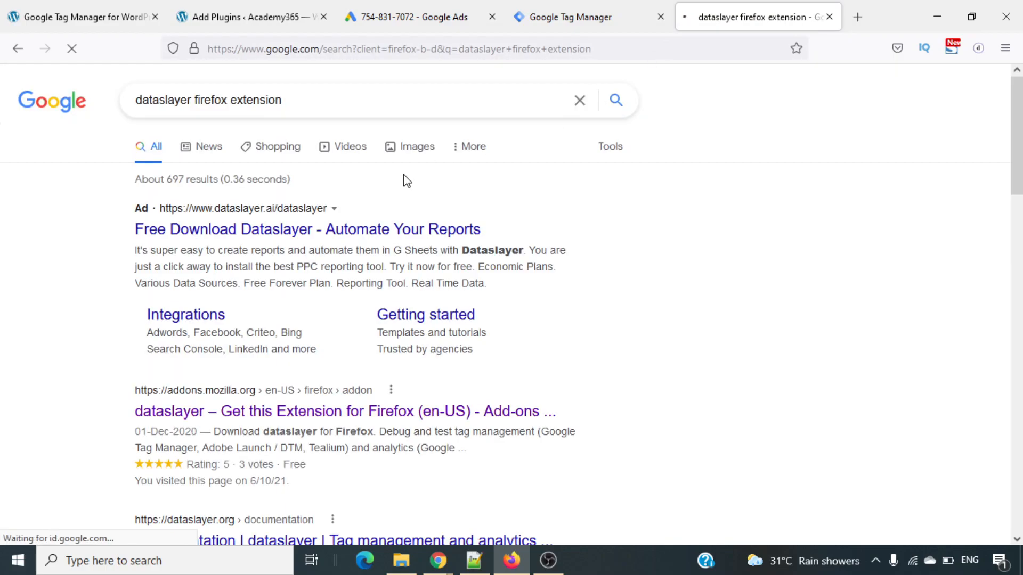
- Open dataslayer's Firefox Add-ons page from the search results and look over its description and screenshots
scroll(382, 315, down, 2)
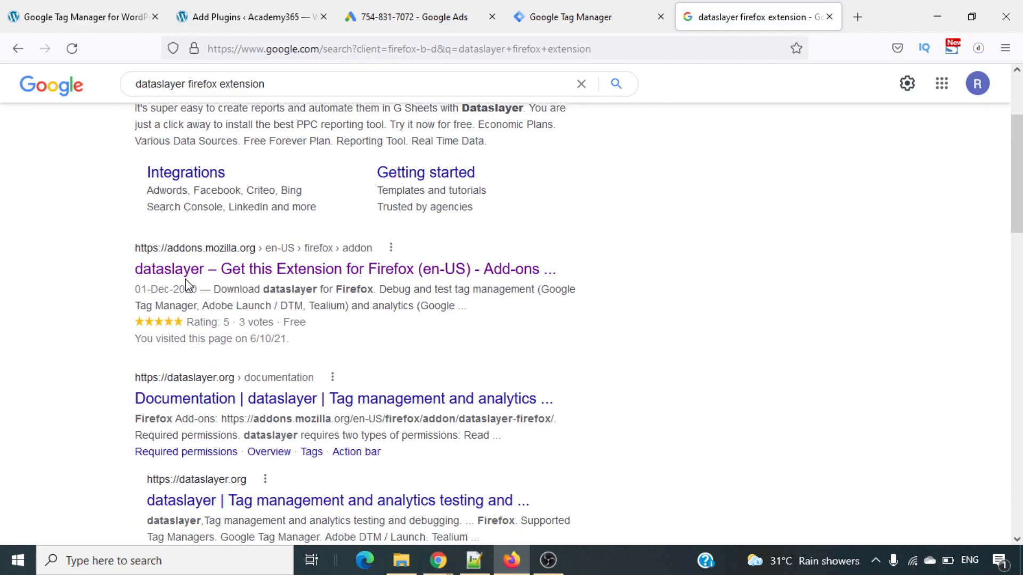
click(217, 269)
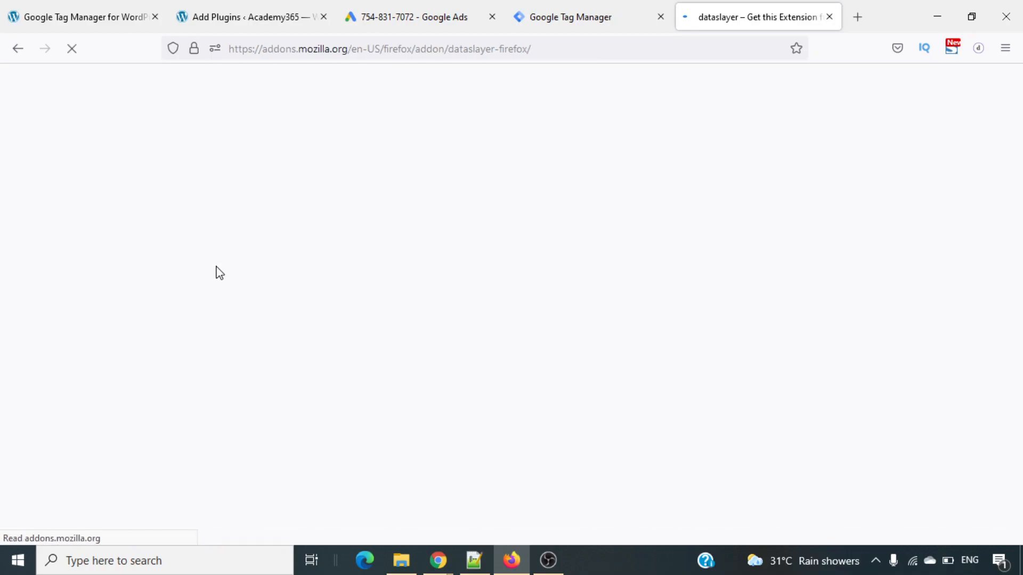
scroll(437, 363, down, 2)
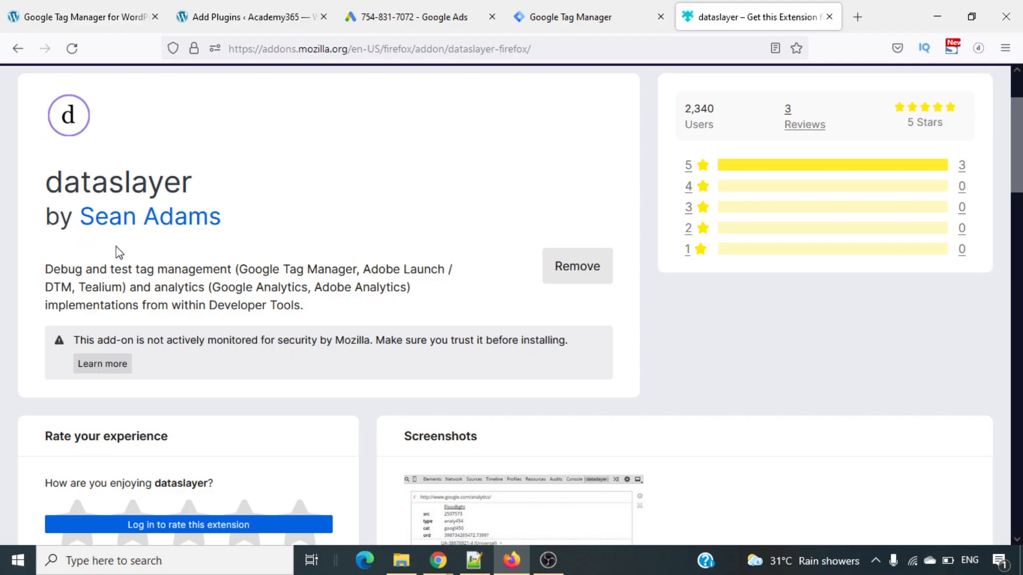
scroll(315, 322, down, 5)
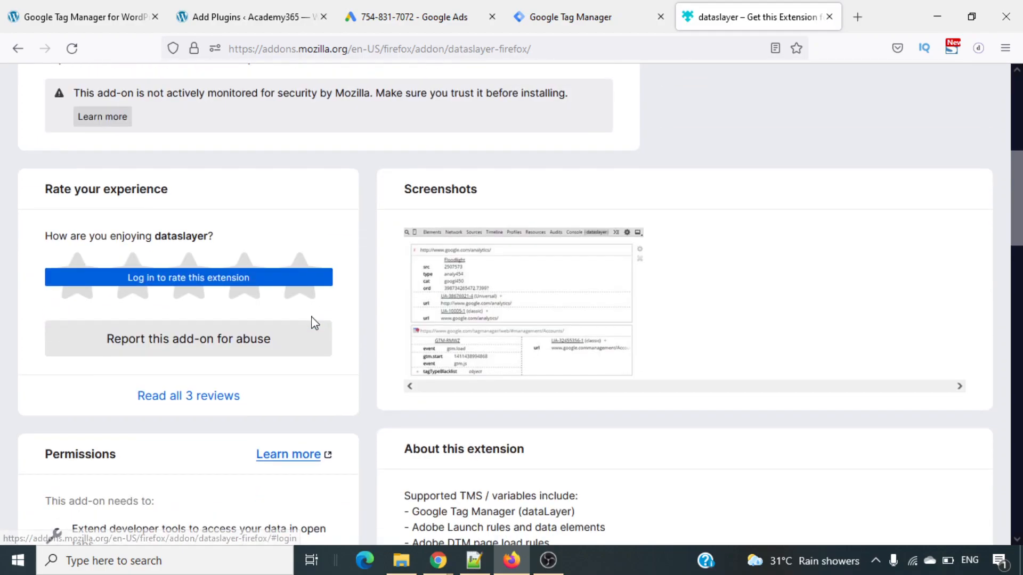
scroll(315, 323, up, 7)
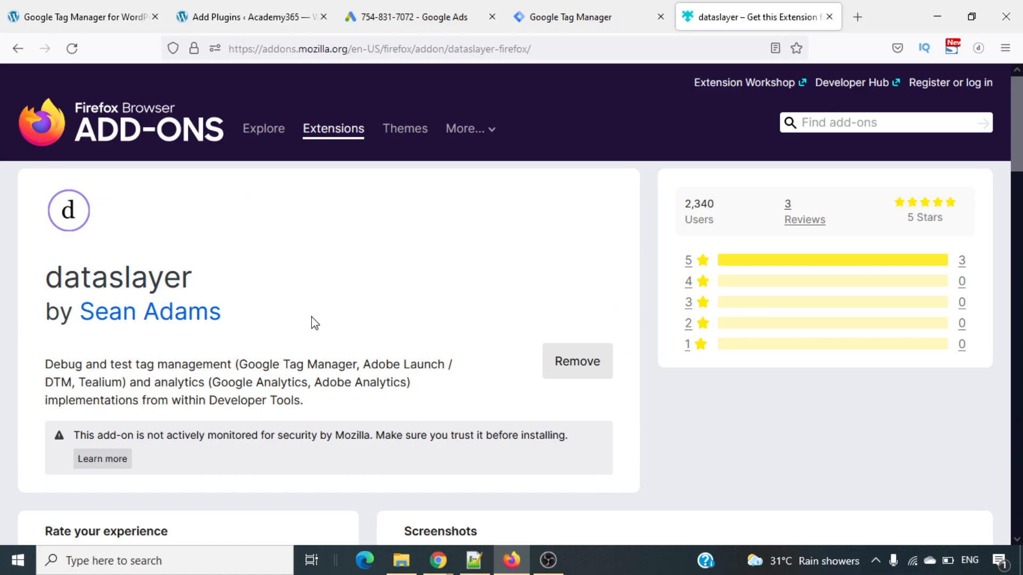
- Load the academy365.net homepage in place of the dataslayer add-on page
click(616, 44)
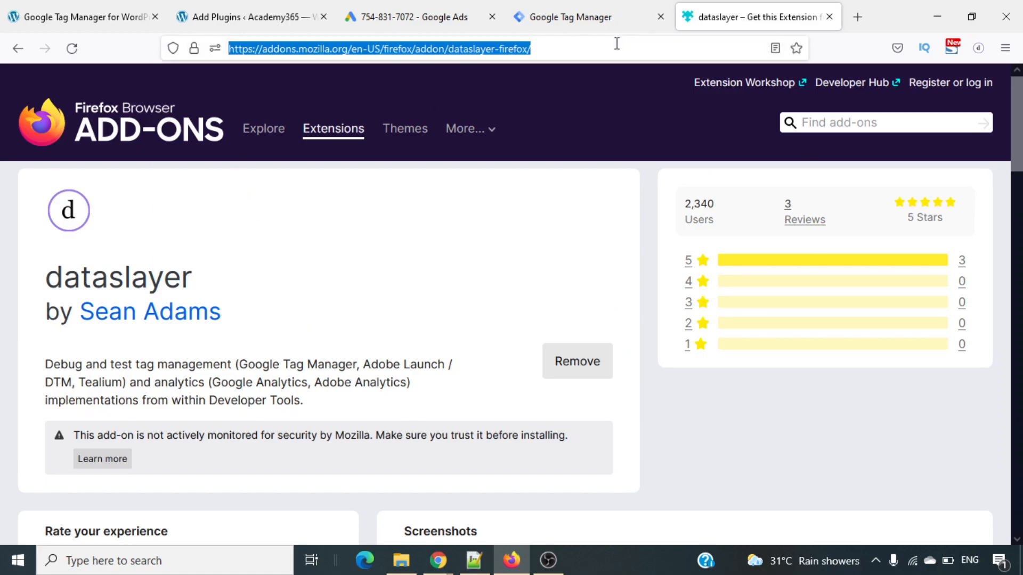
text(academy365.net/)
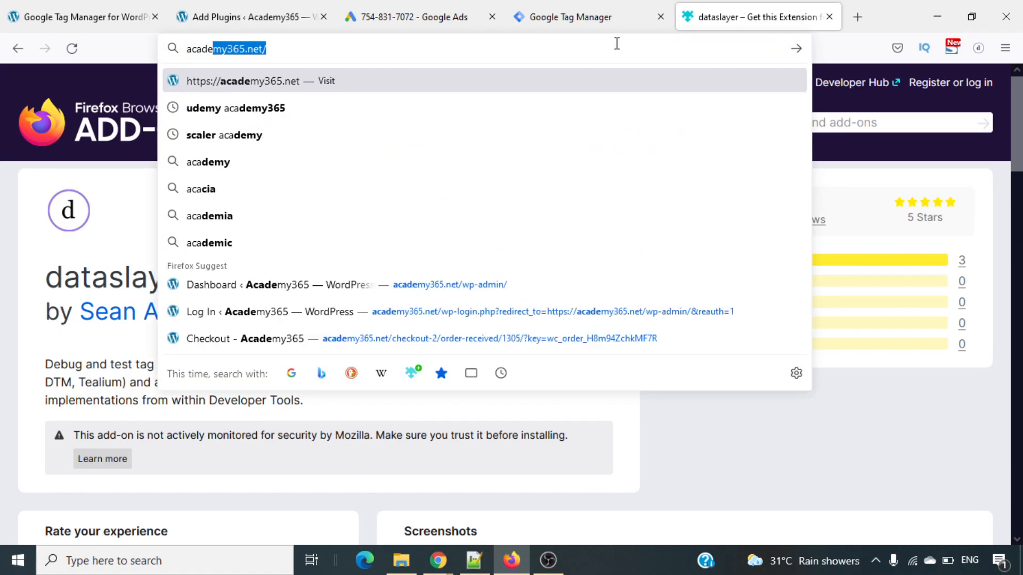
key(Right)
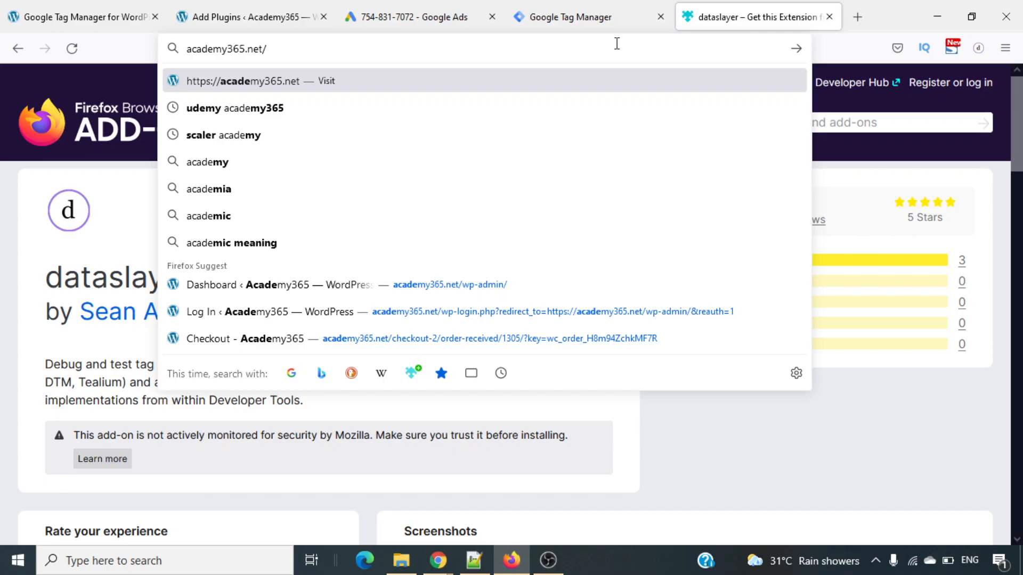
key(Return)
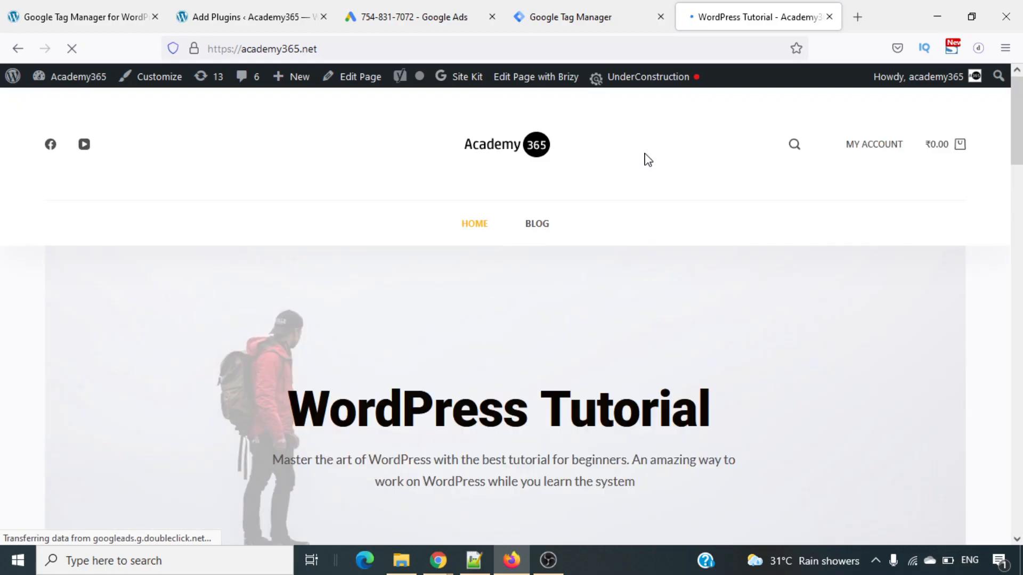
- Open the WooCommerce products list in the plugins tab and view Testing Product's store page in a new tab
click(248, 7)
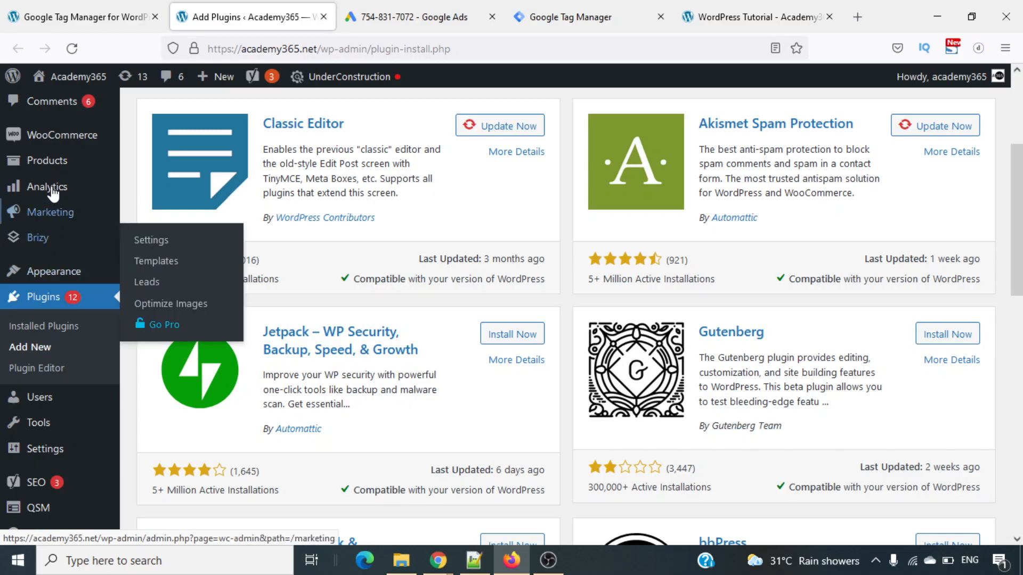
mouse_move(48, 161)
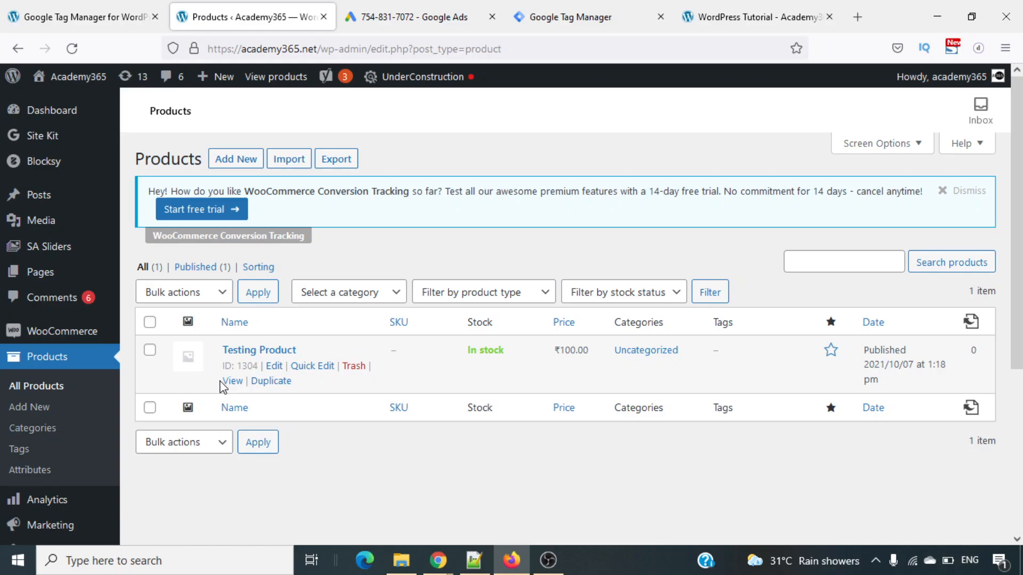
right_click(233, 381)
click(355, 133)
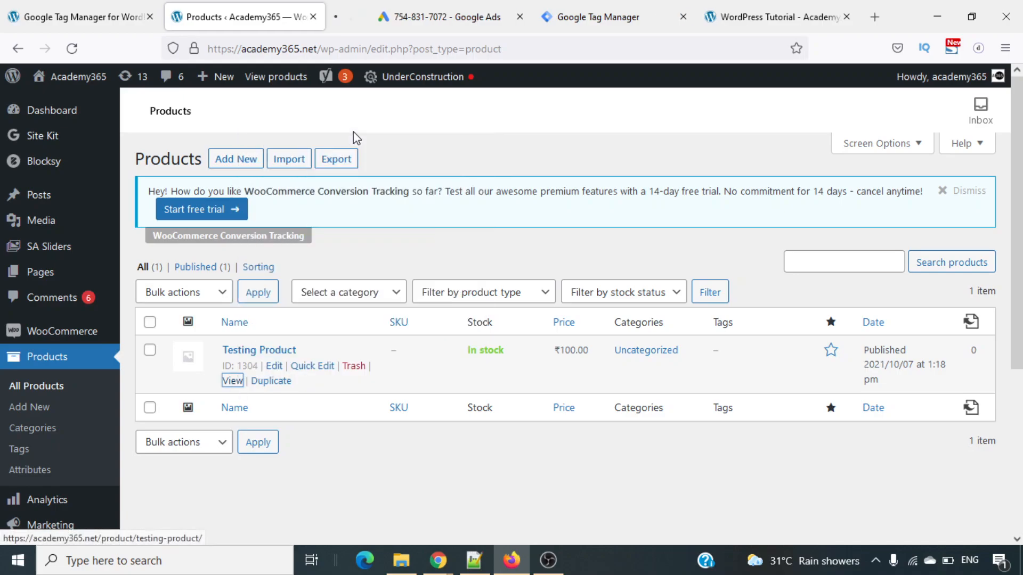
click(373, 9)
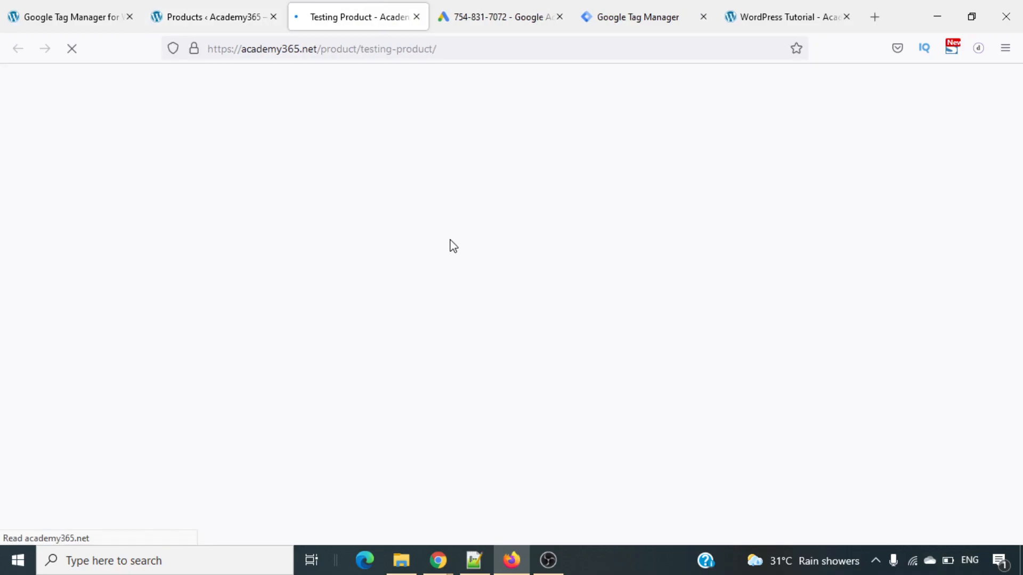
- Add one Testing Product to the cart and open the cart page down to the cart totals
scroll(451, 245, down, 5)
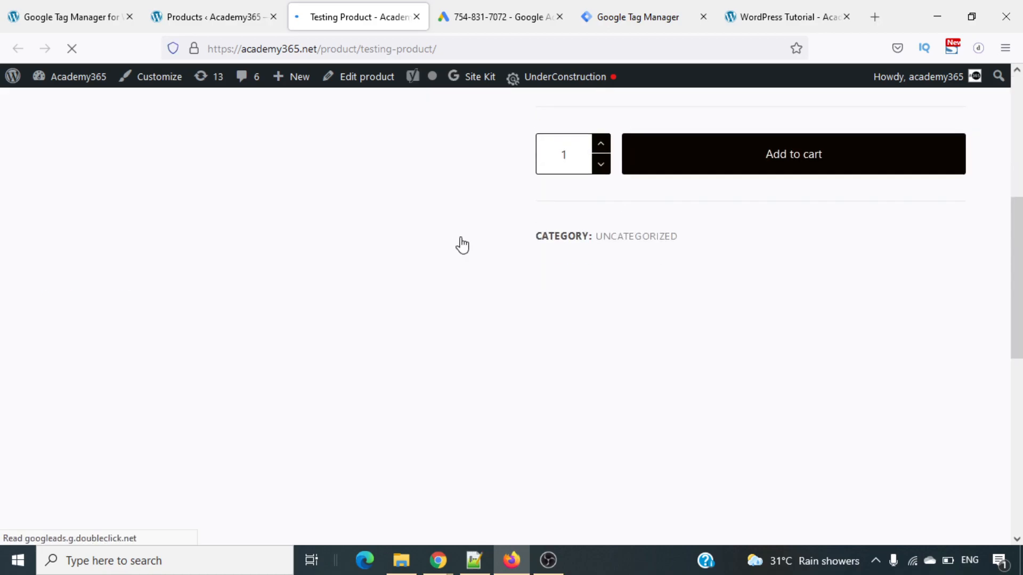
scroll(739, 373, up, 2)
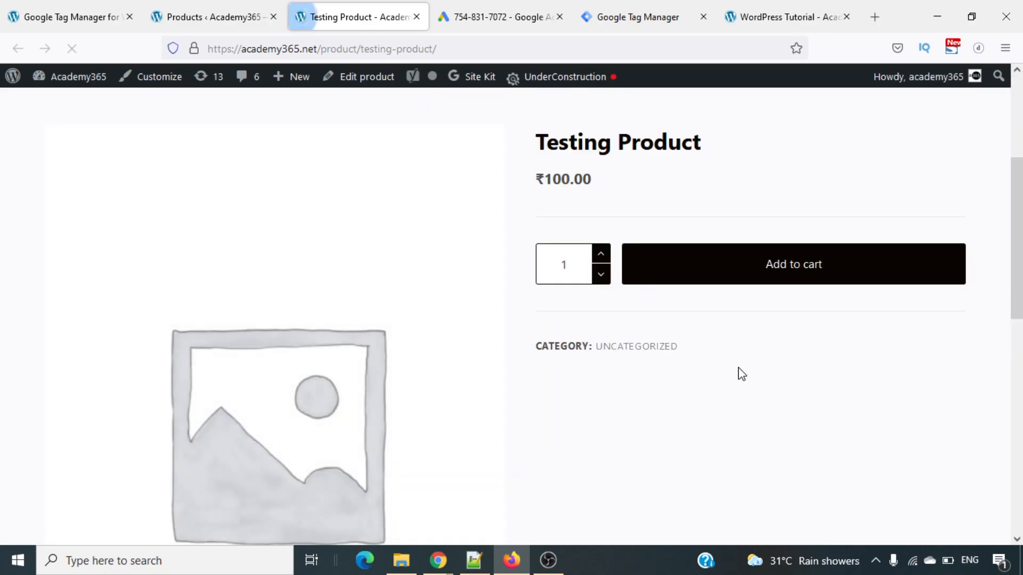
click(829, 277)
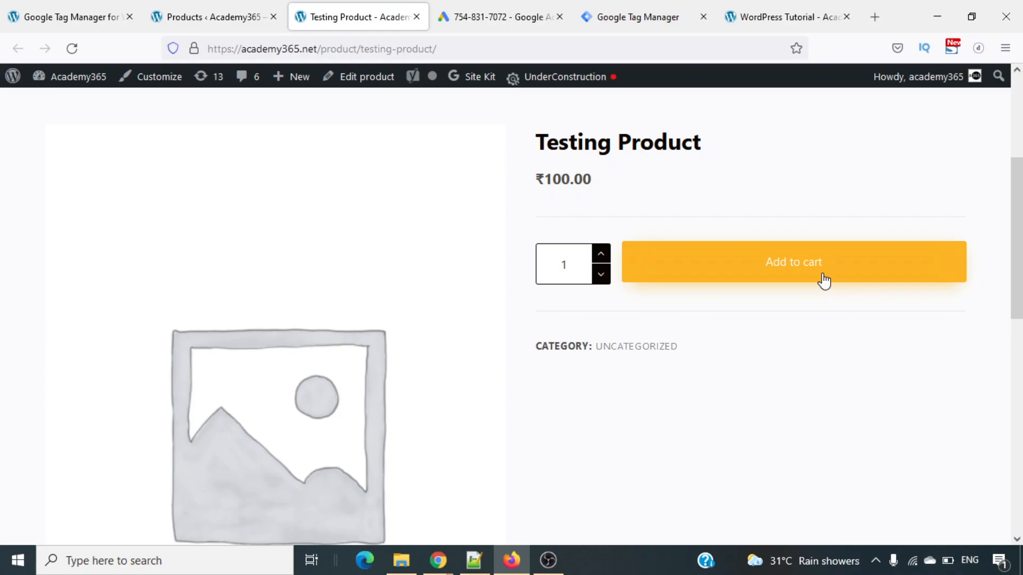
click(869, 265)
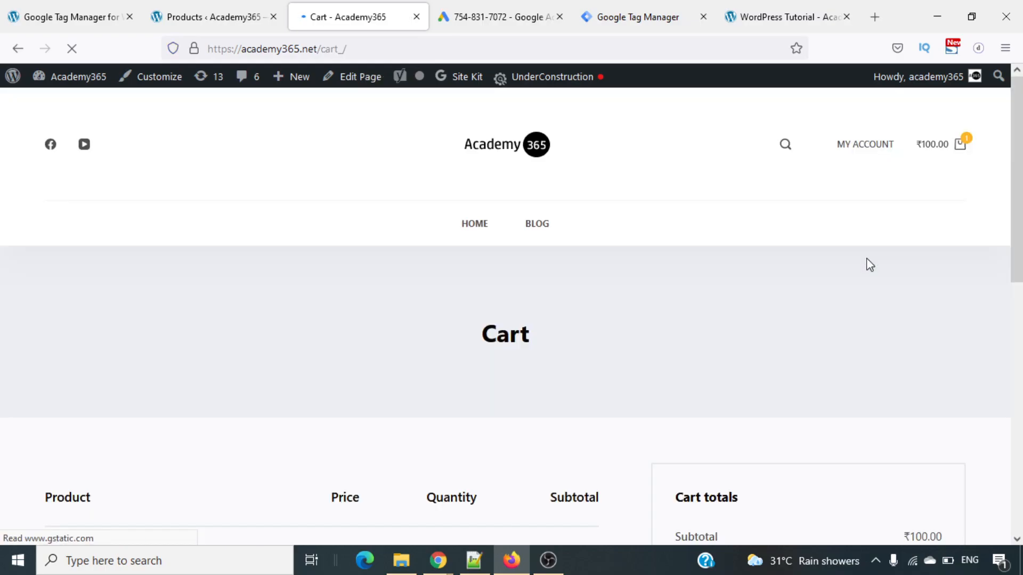
scroll(870, 264, down, 7)
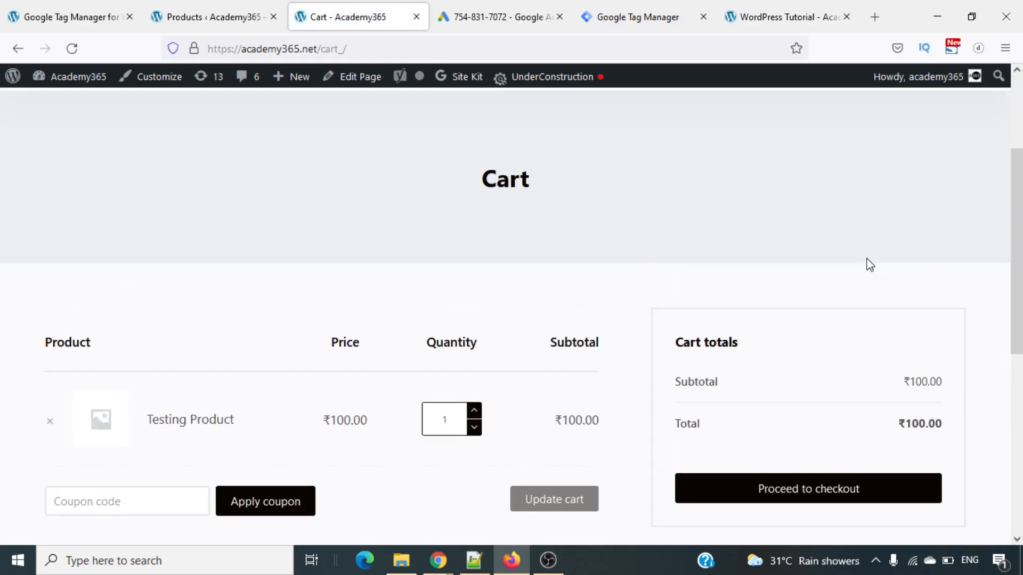
- Proceed from the cart to checkout and open the dataslayer view in the browser's developer tools
scroll(869, 265, down, 3)
click(843, 289)
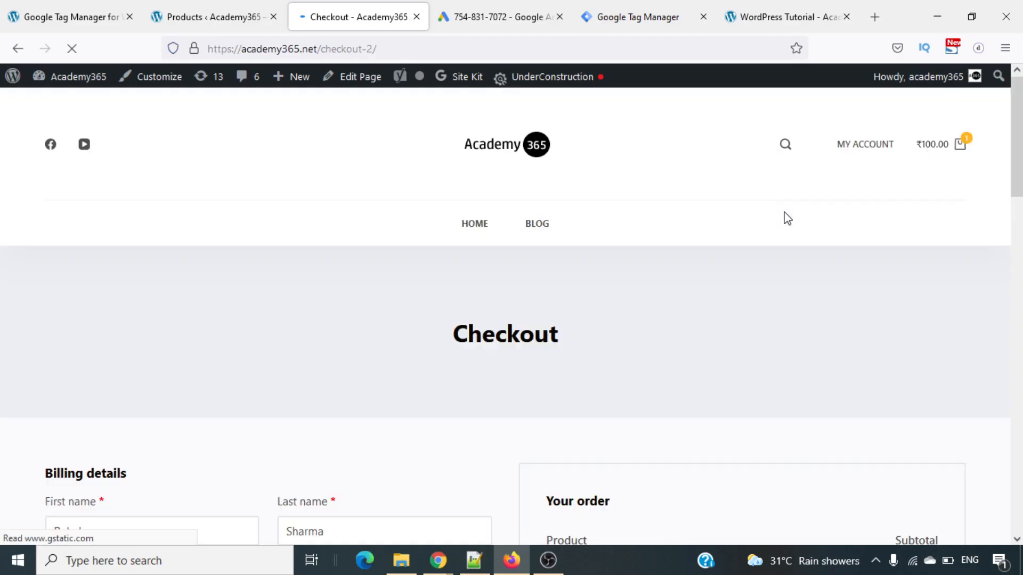
scroll(788, 218, down, 10)
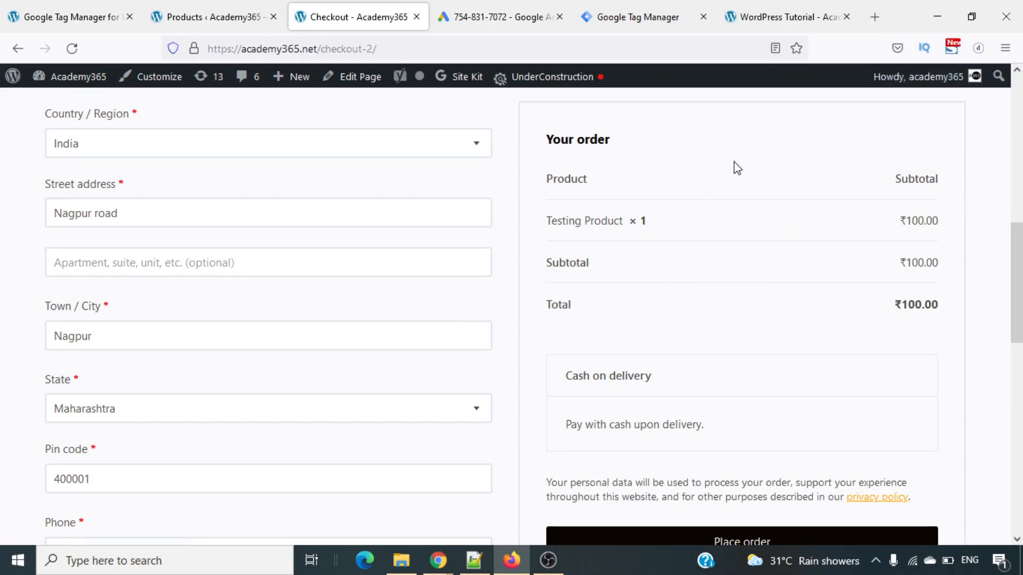
right_click(741, 205)
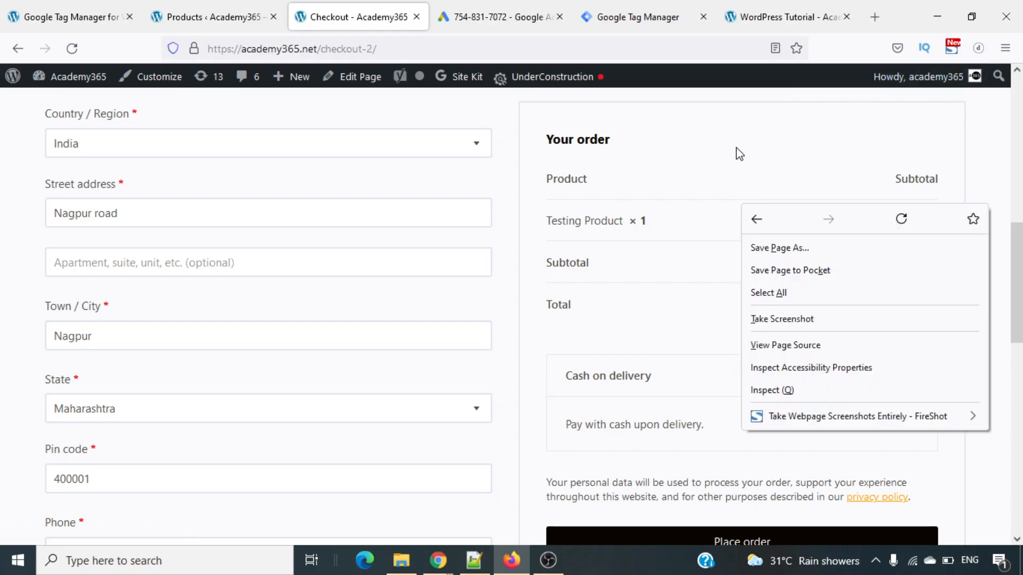
click(794, 402)
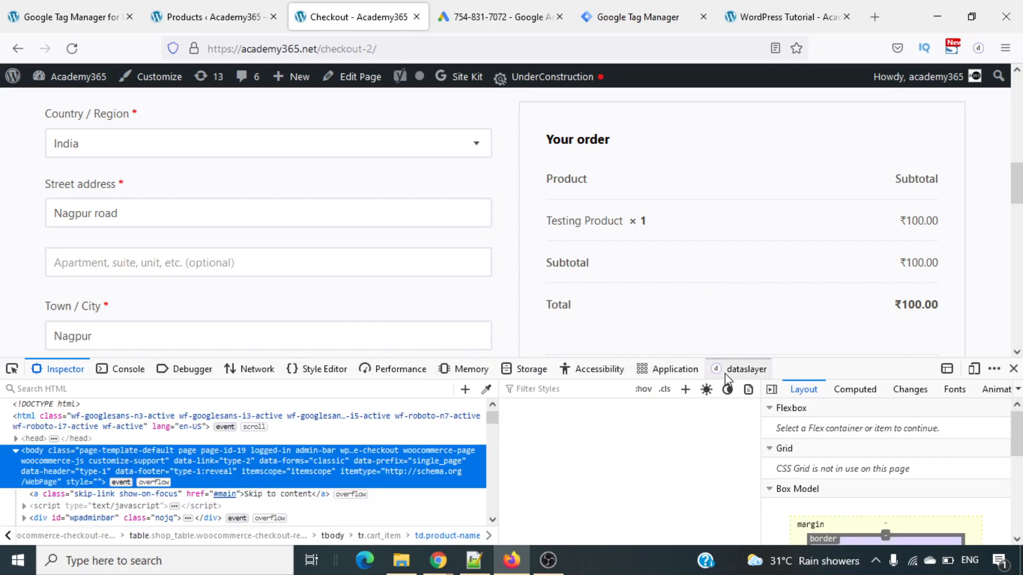
click(738, 369)
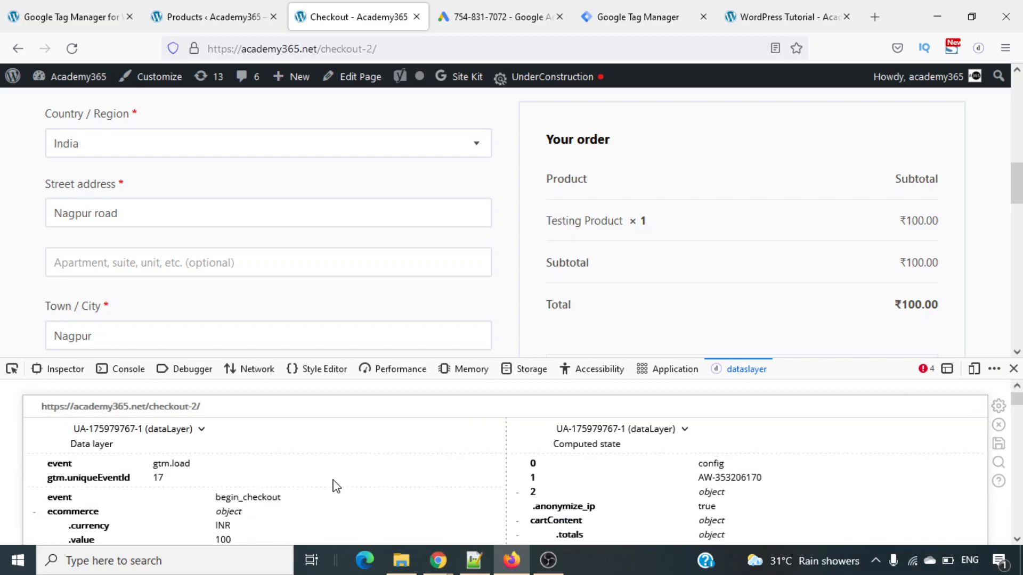
- Examine the begin_checkout event's ecommerce currency, value and item data in dataslayer, and close the developer tools
scroll(335, 486, down, 3)
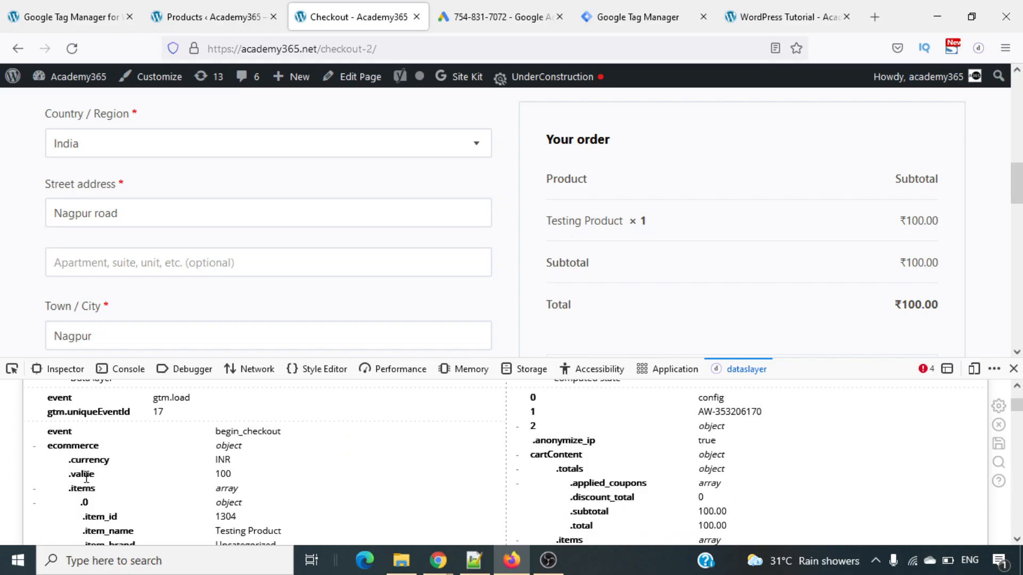
scroll(96, 487, down, 6)
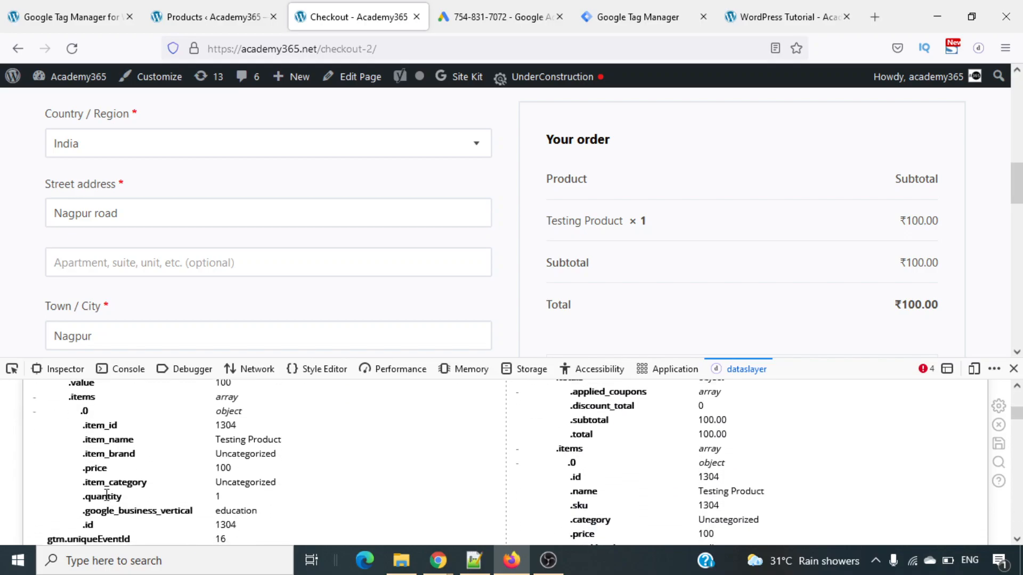
scroll(107, 495, down, 4)
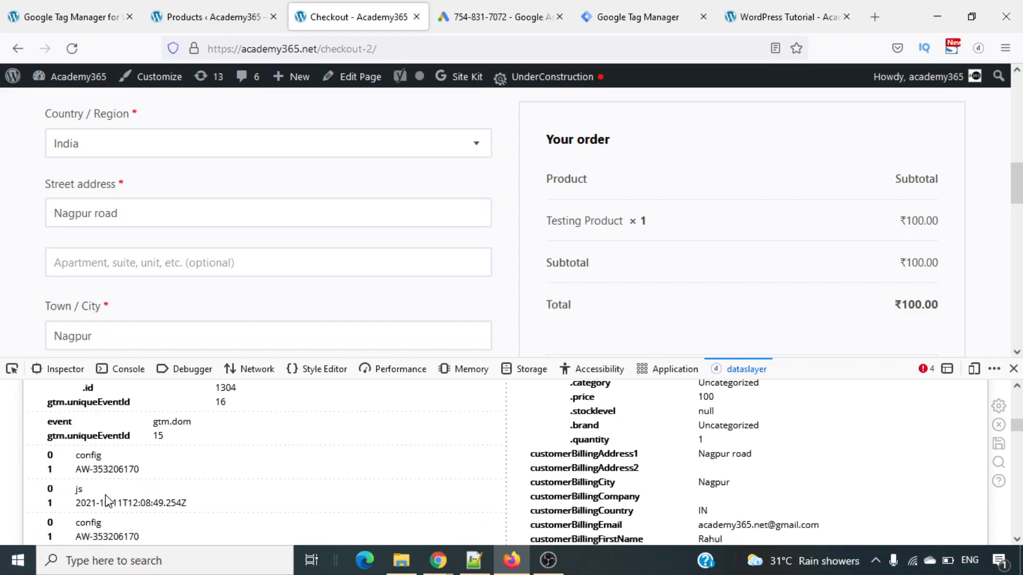
scroll(107, 501, down, 4)
scroll(107, 496, up, 9)
scroll(107, 496, up, 3)
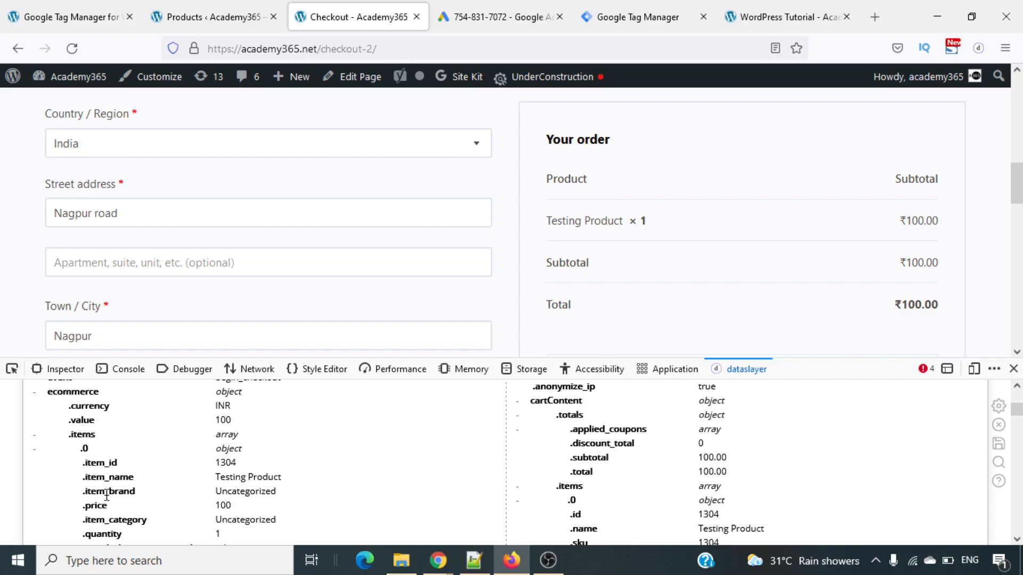
scroll(107, 496, up, 1)
scroll(106, 495, down, 7)
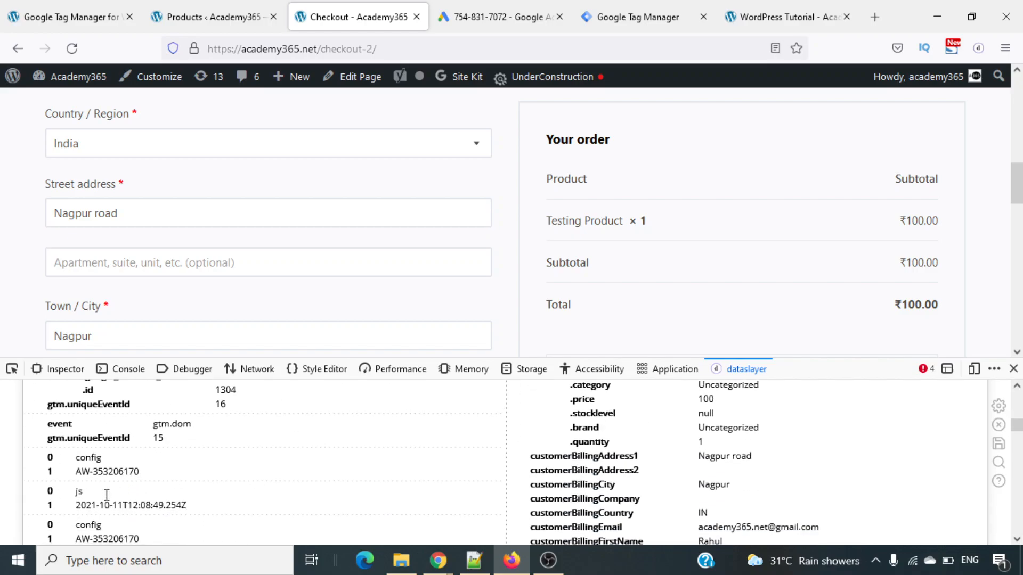
scroll(108, 501, up, 10)
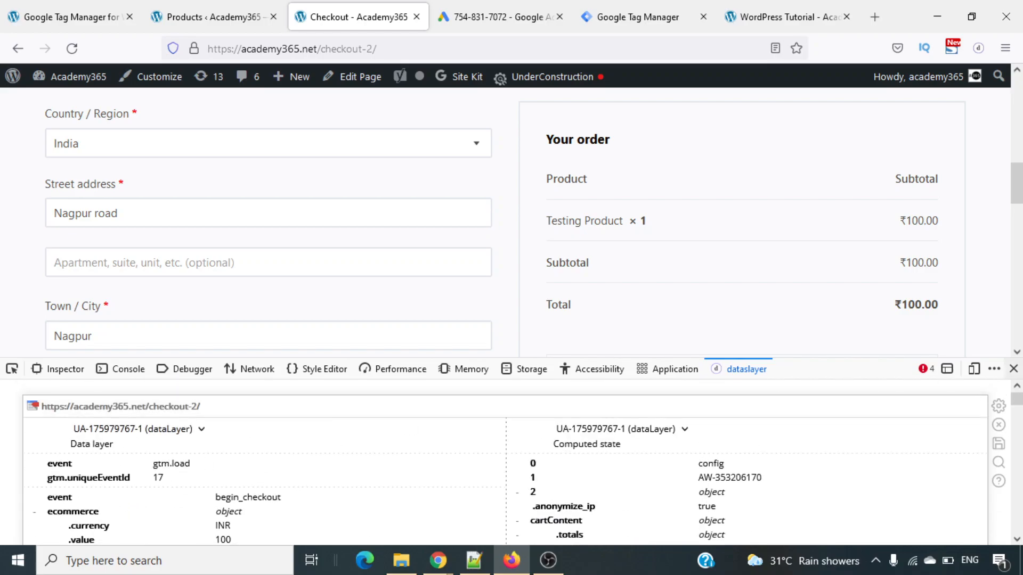
click(1014, 368)
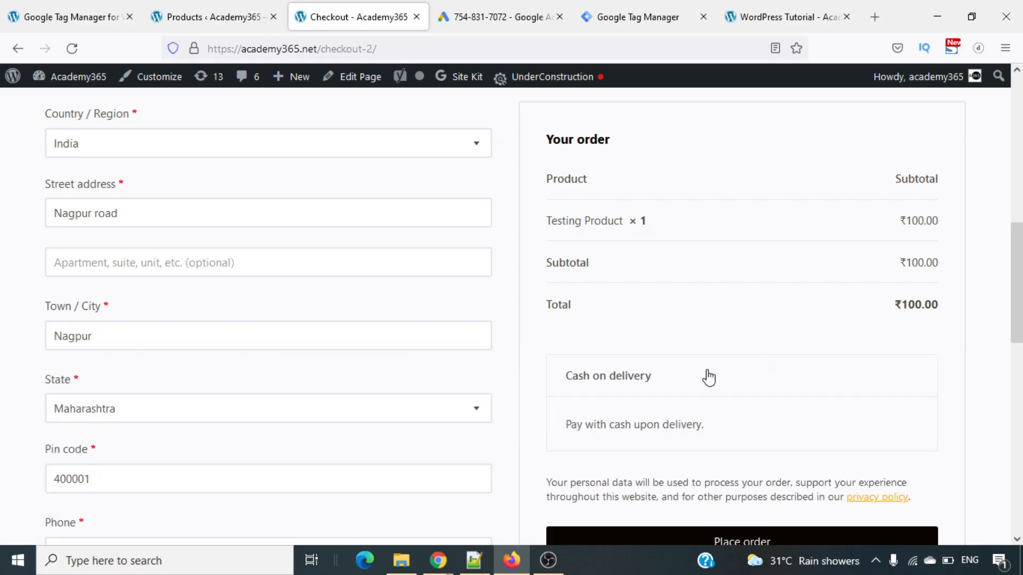
- Return to the cart and update Testing Product's quantity to 2
scroll(707, 377, up, 6)
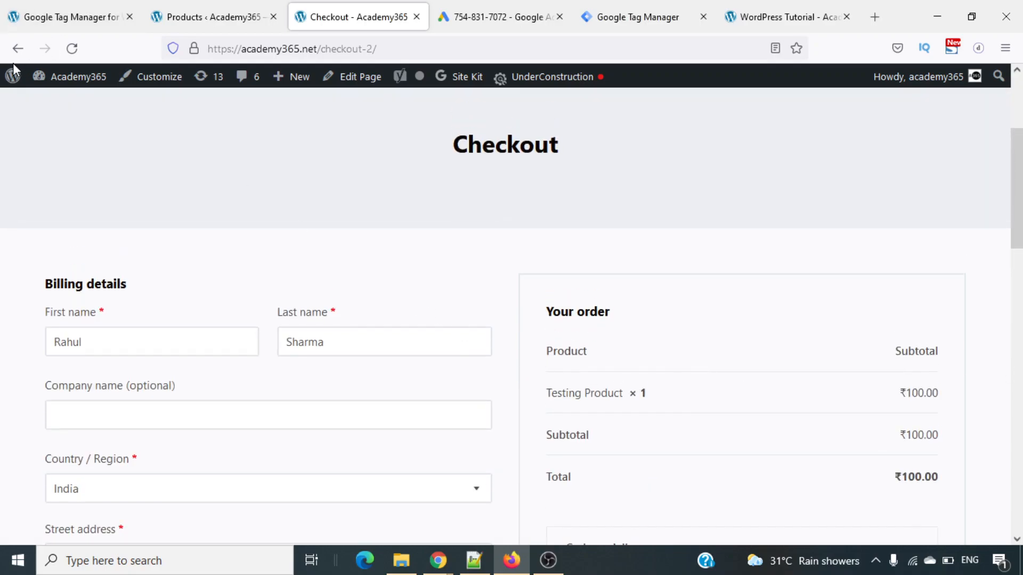
click(16, 48)
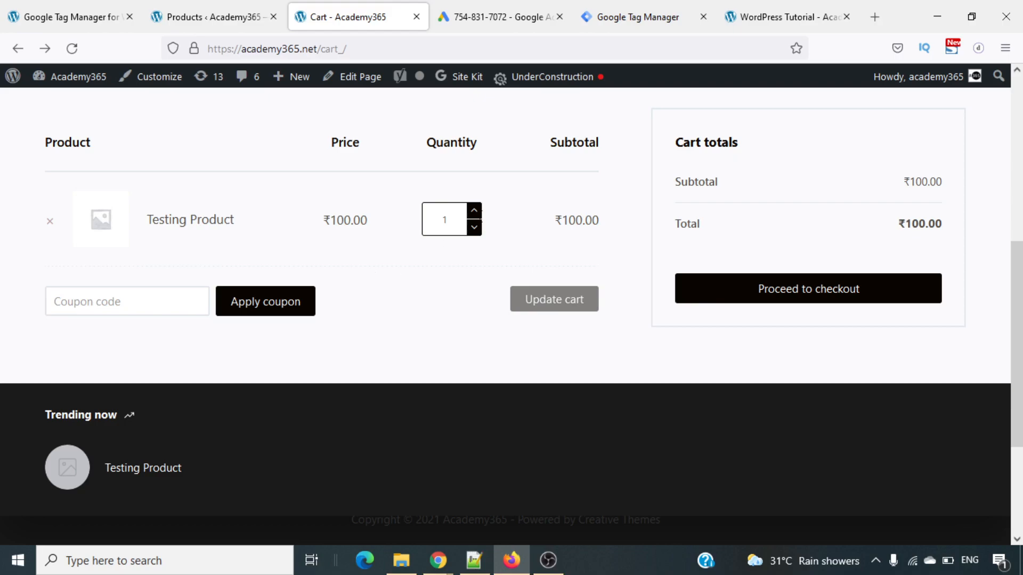
click(474, 211)
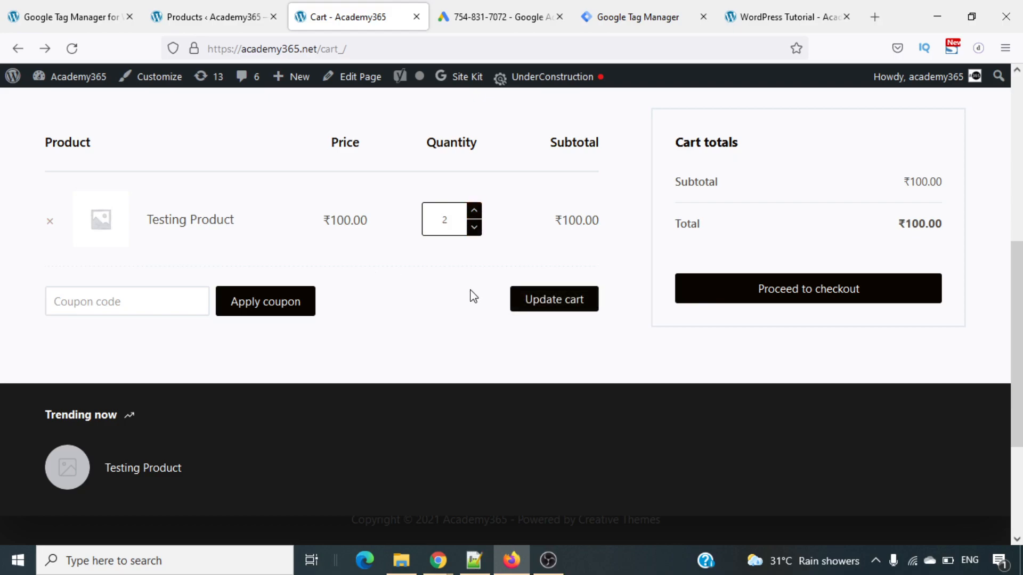
click(555, 298)
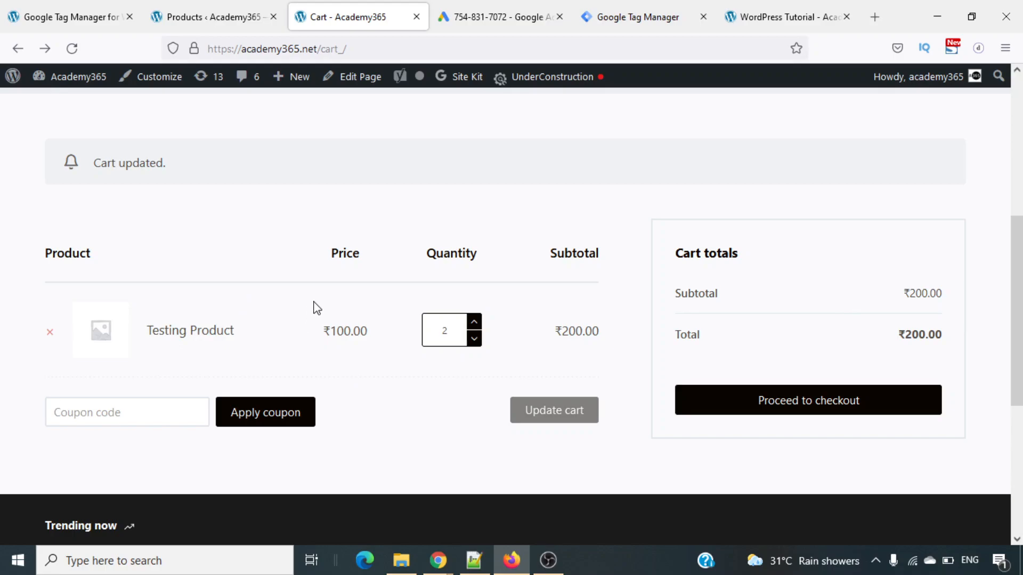
- Proceed to checkout with the updated cart and place the order with cash on delivery
click(841, 412)
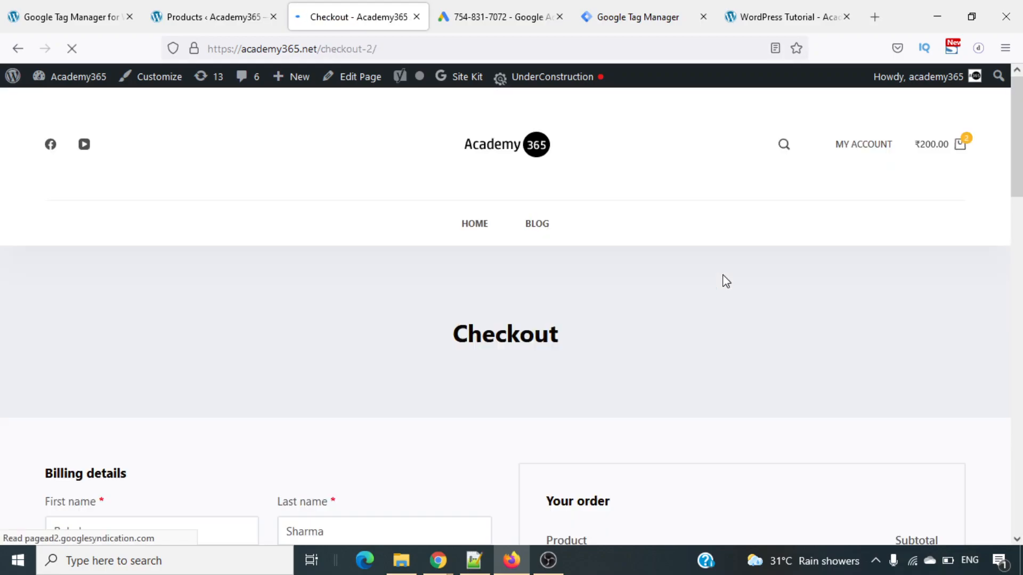
scroll(725, 280, down, 5)
scroll(726, 281, down, 4)
scroll(726, 281, up, 4)
scroll(726, 281, down, 7)
scroll(725, 281, down, 6)
scroll(722, 276, up, 3)
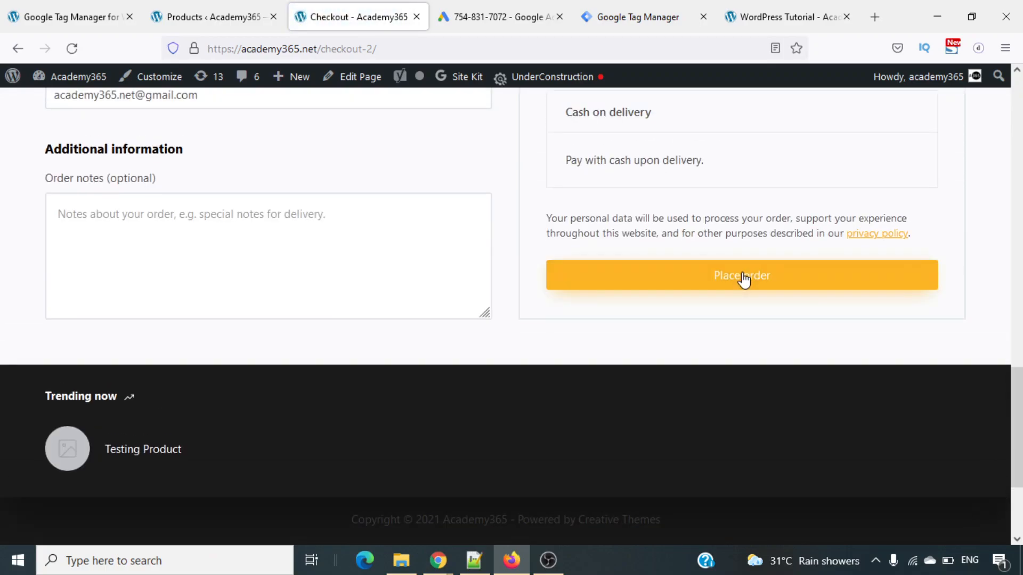
scroll(744, 279, up, 2)
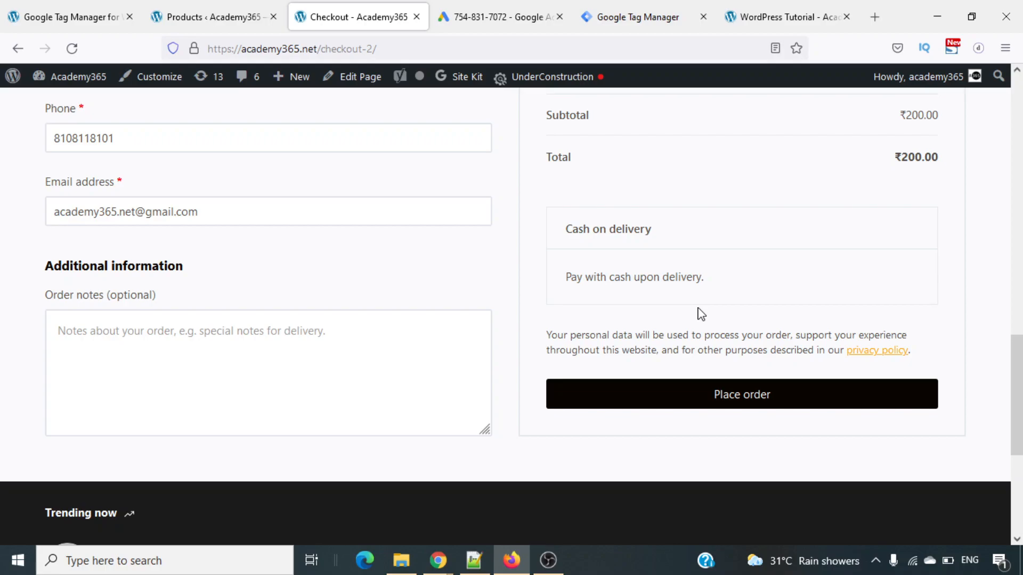
click(736, 397)
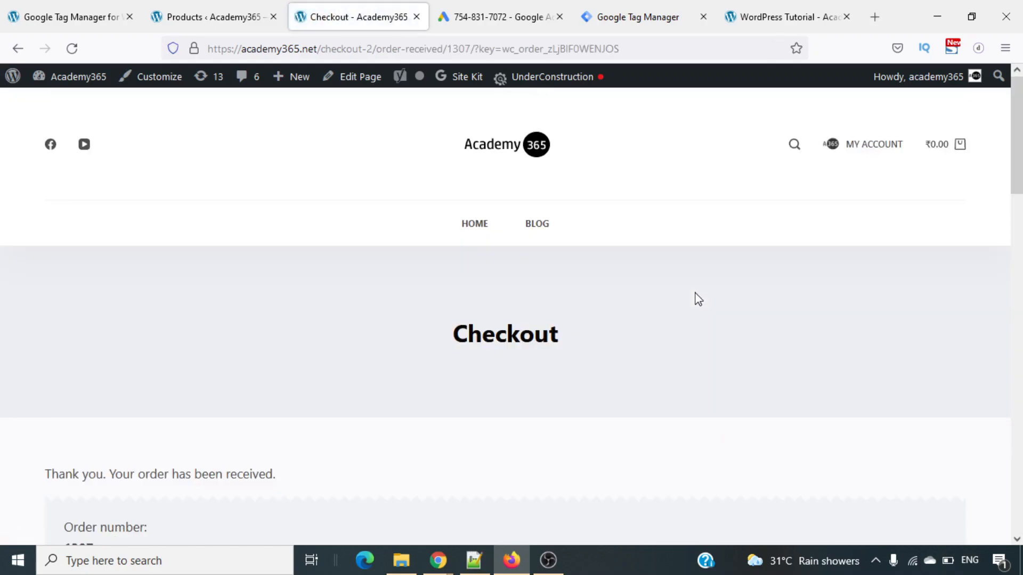
- Highlight the order total on the order-received page and open the dataslayer view in the developer tools
scroll(698, 299, down, 4)
scroll(698, 300, down, 4)
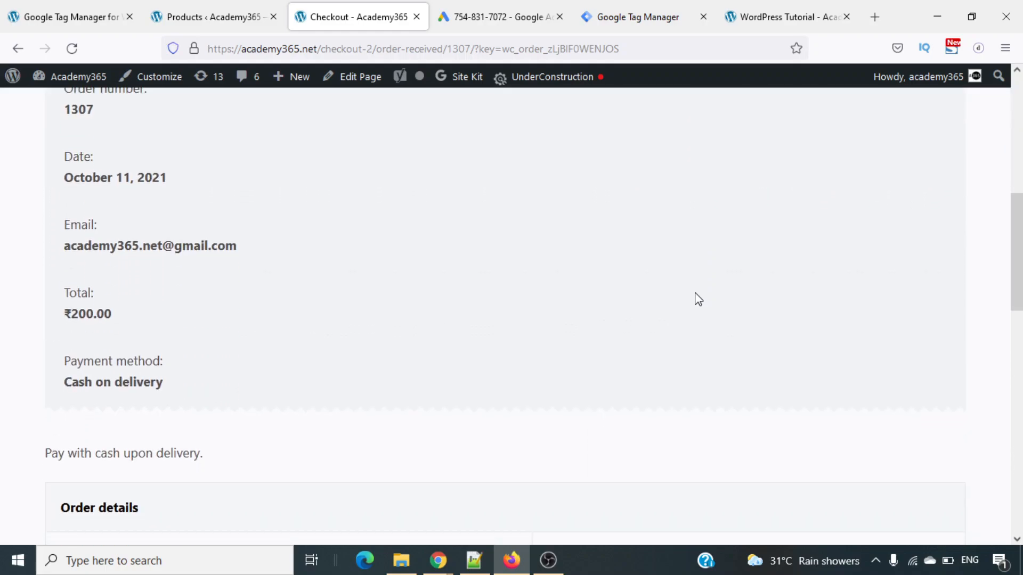
double_click(87, 316)
triple_click(86, 315)
right_click(478, 310)
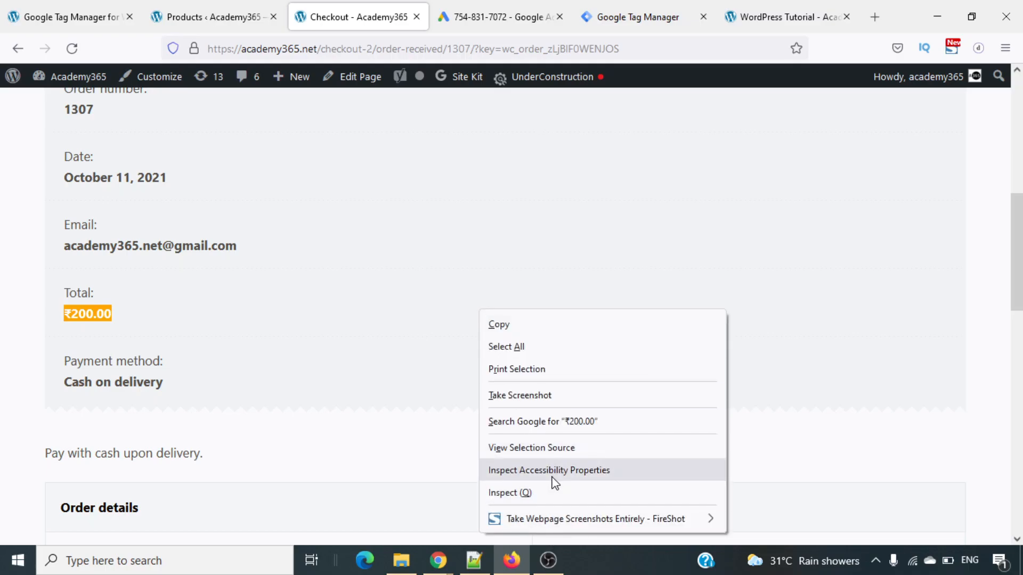
click(560, 495)
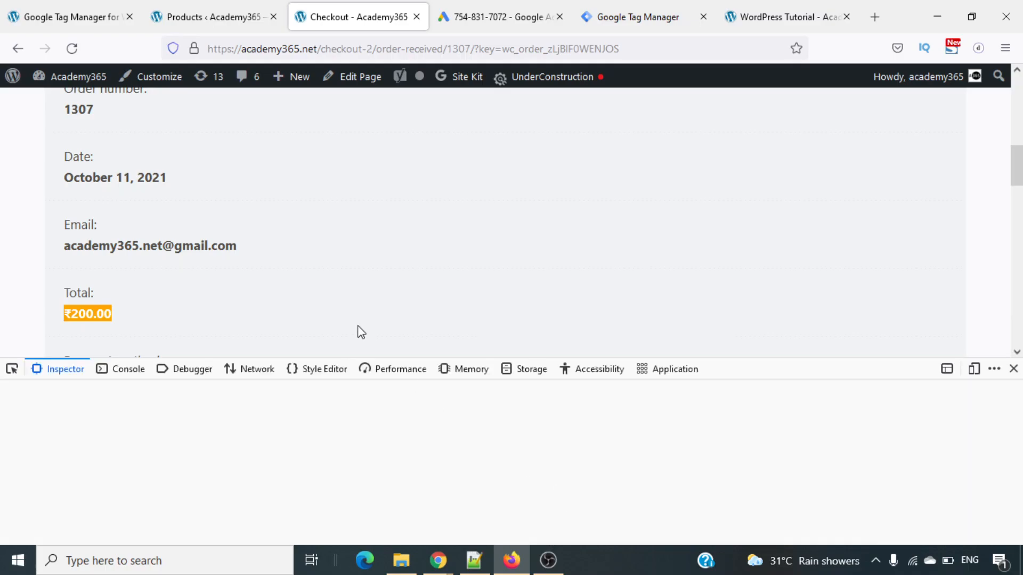
click(743, 369)
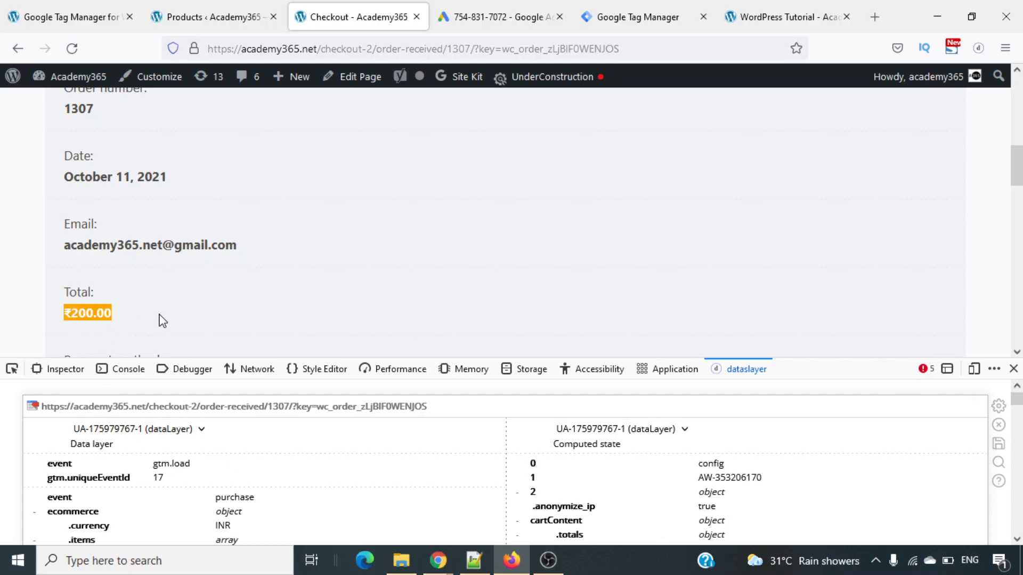
- Locate the purchase event's order value in the data layer and highlight its .value key
scroll(291, 519, down, 5)
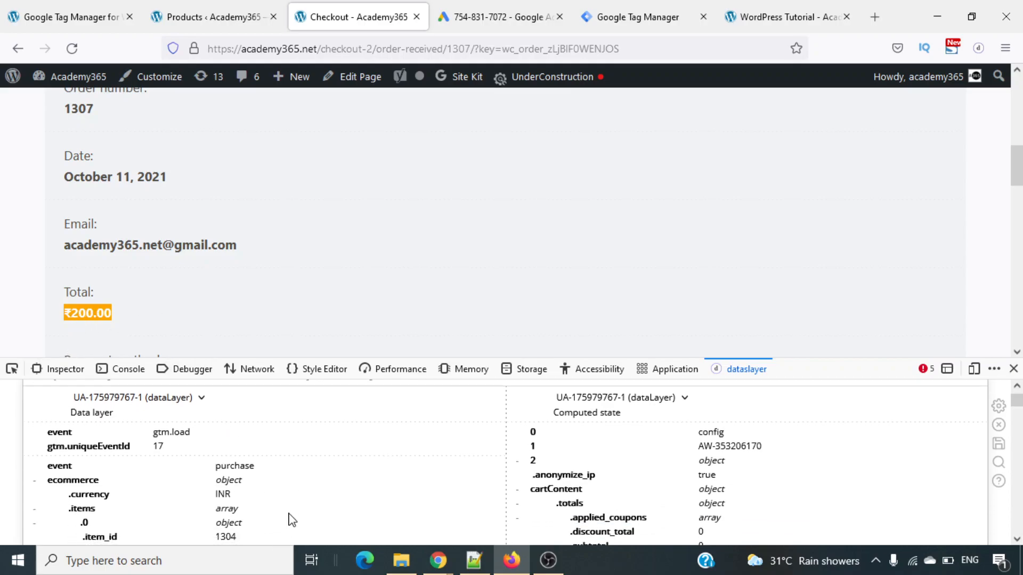
scroll(291, 519, down, 1)
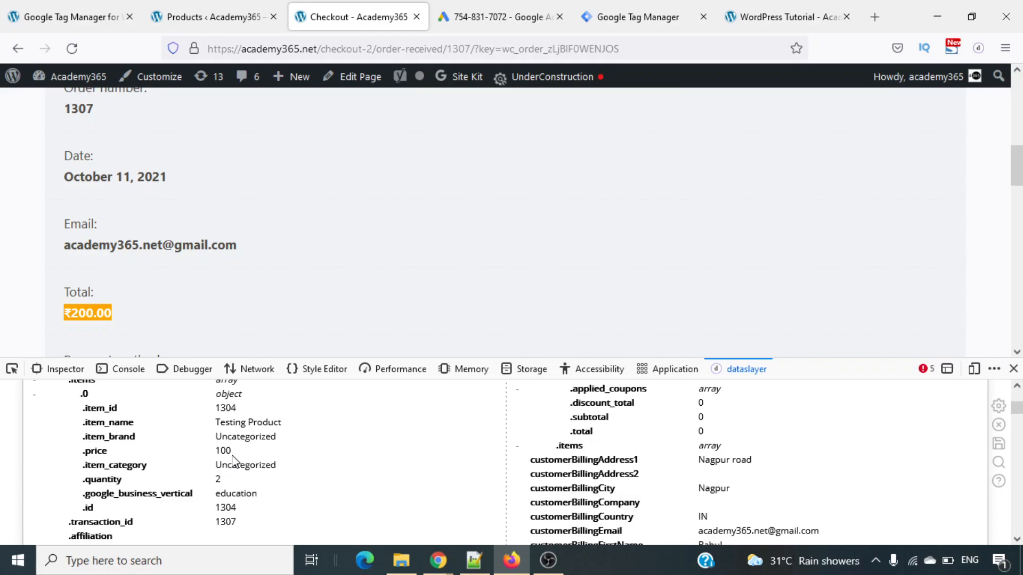
scroll(233, 462, down, 3)
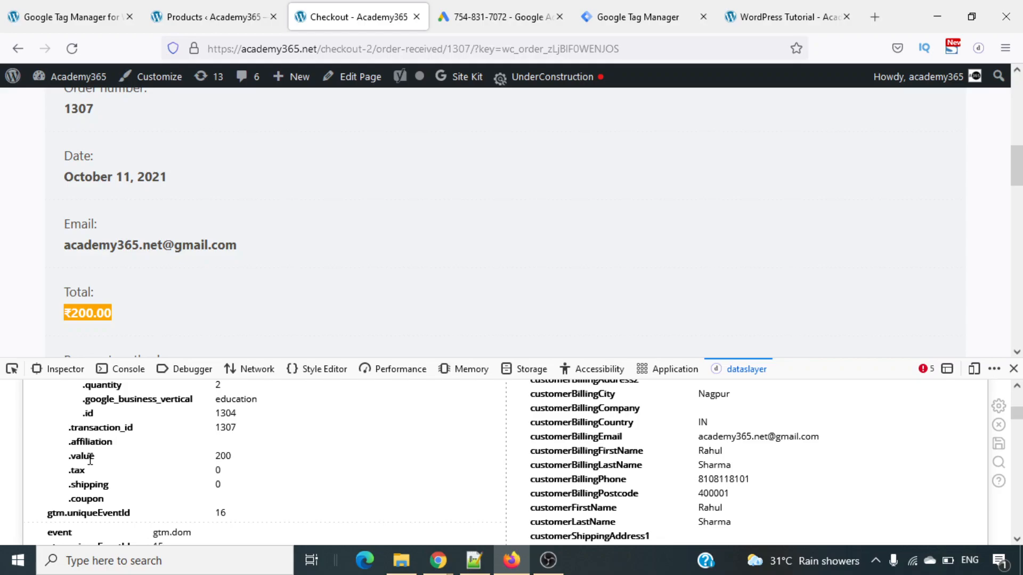
double_click(225, 461)
double_click(80, 457)
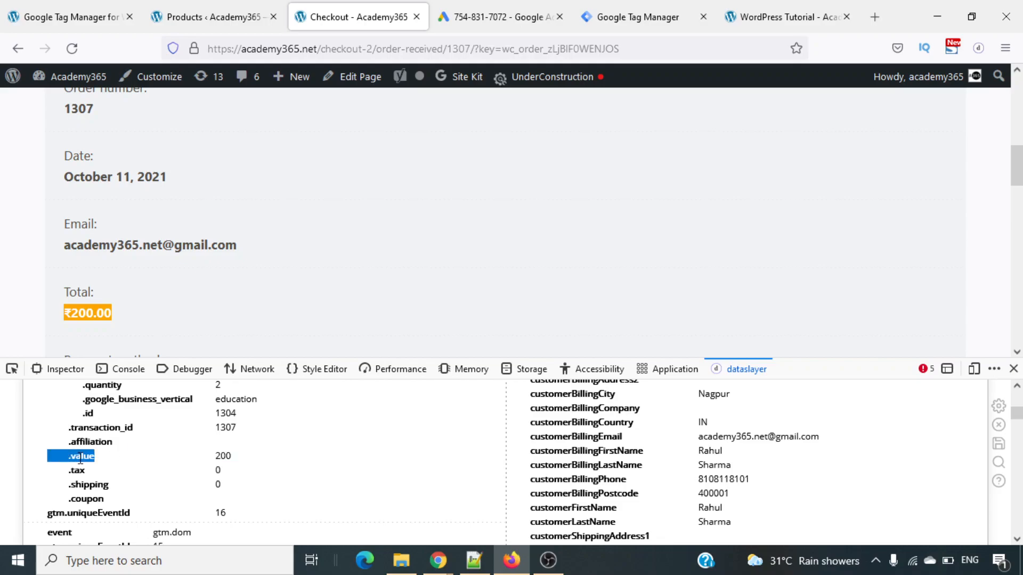
- Examine how the .value key is nested under the ecommerce object of the purchase event
scroll(135, 456, up, 2)
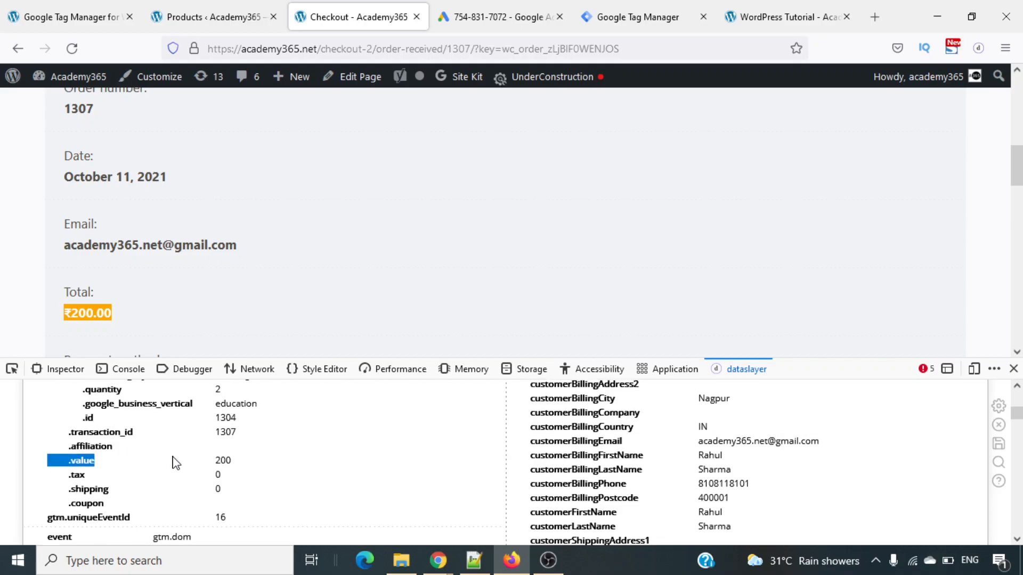
scroll(173, 462, up, 5)
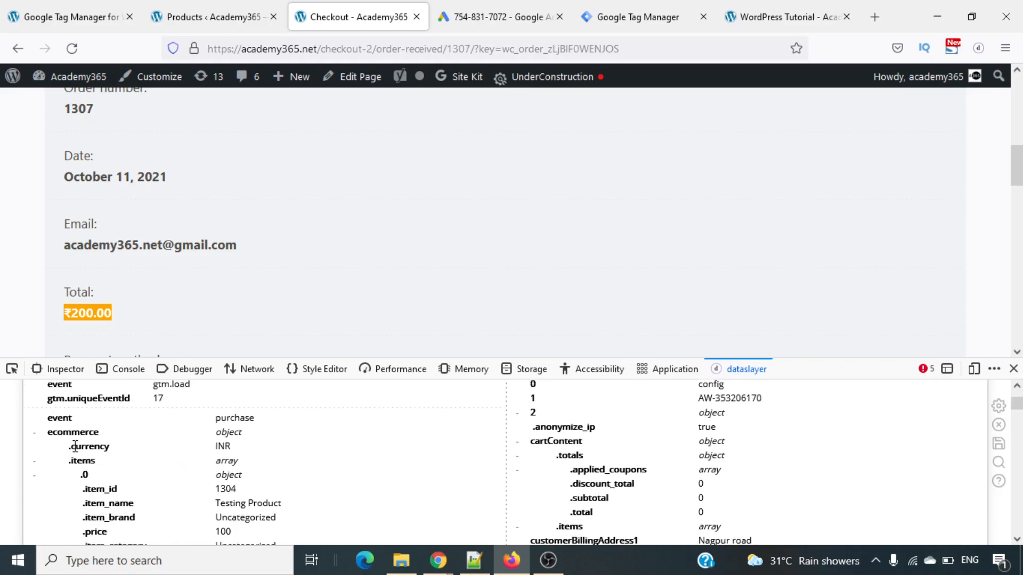
scroll(107, 440, down, 4)
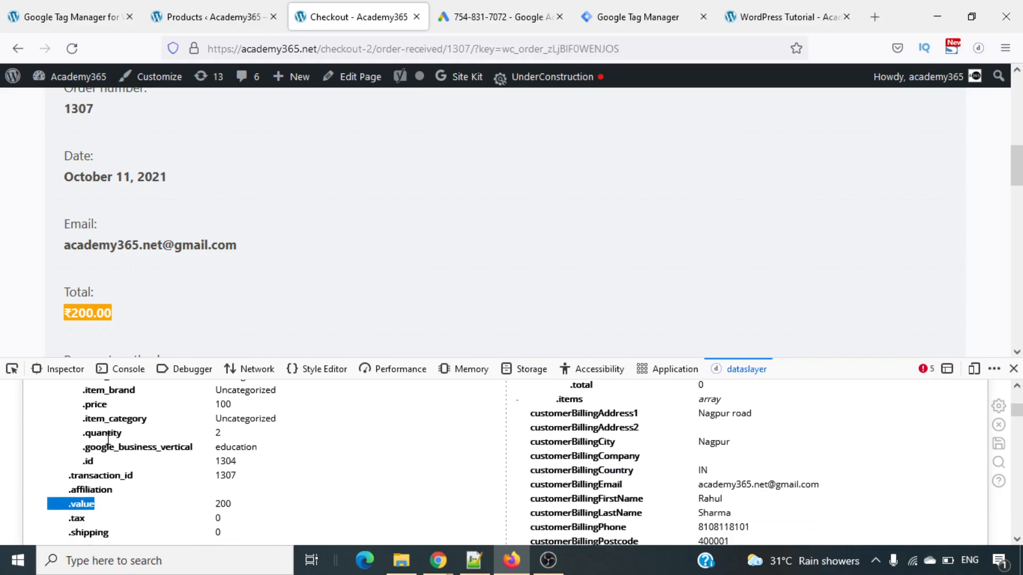
scroll(108, 439, up, 3)
scroll(108, 440, down, 2)
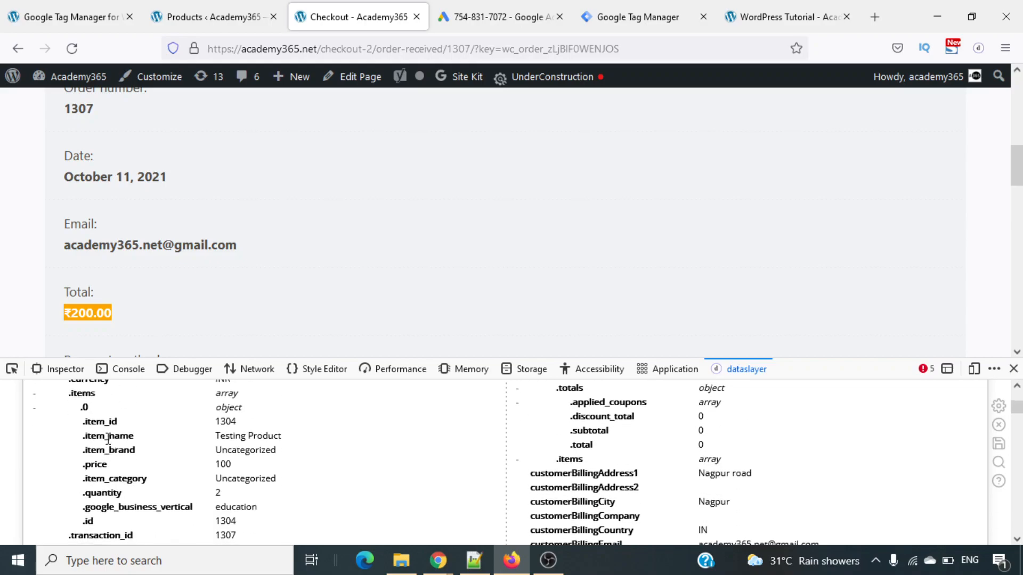
scroll(108, 439, down, 2)
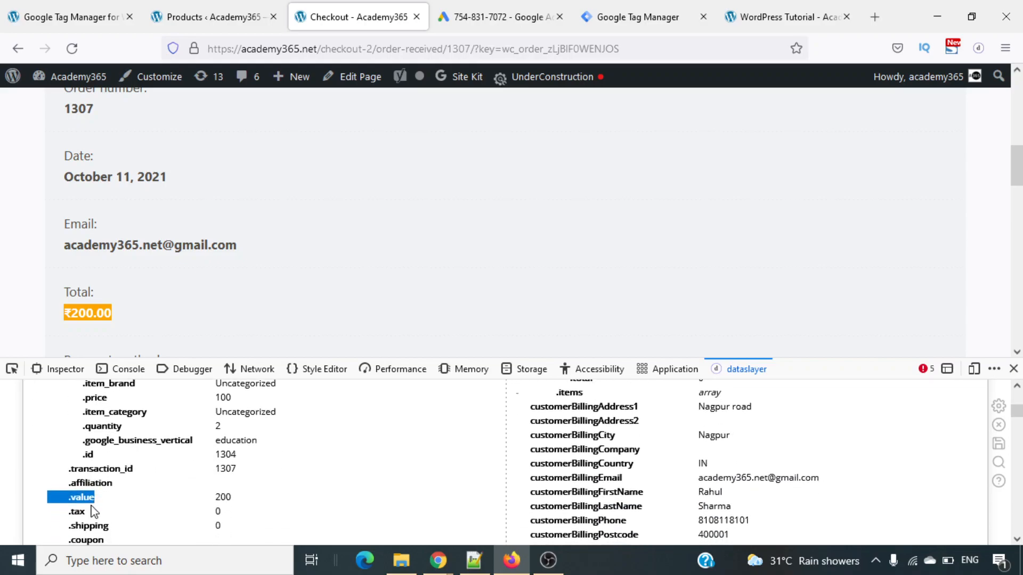
scroll(145, 506, up, 5)
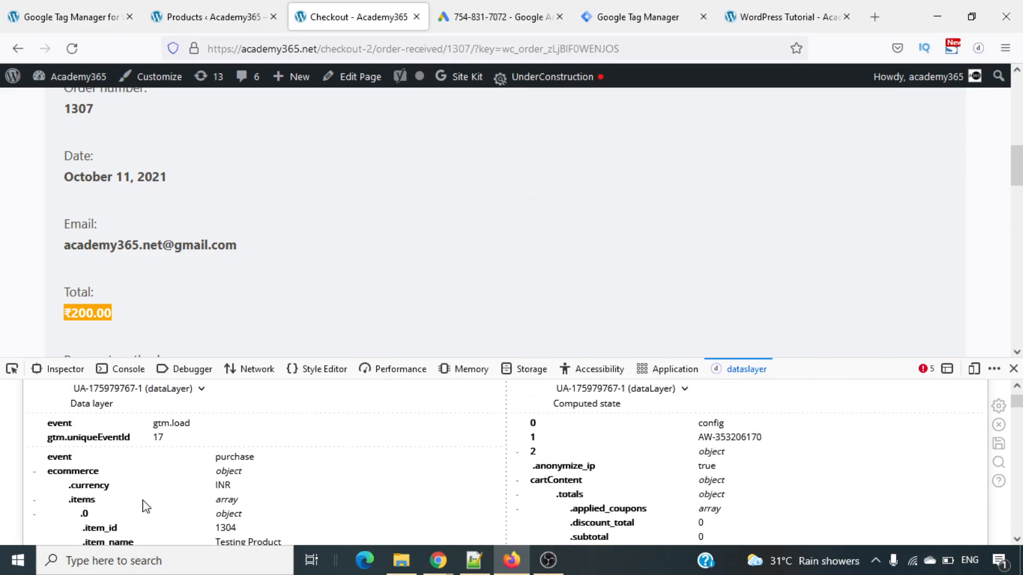
scroll(146, 506, up, 1)
scroll(145, 506, down, 3)
scroll(144, 506, down, 3)
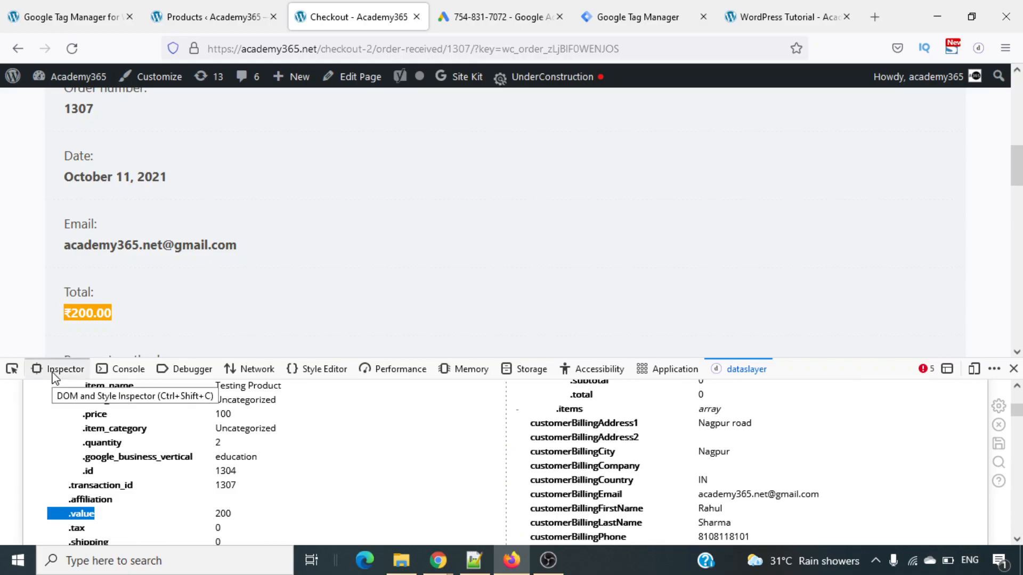
- Evaluate dataLayer in the browser console and expand the resulting array to look over its entries
click(133, 370)
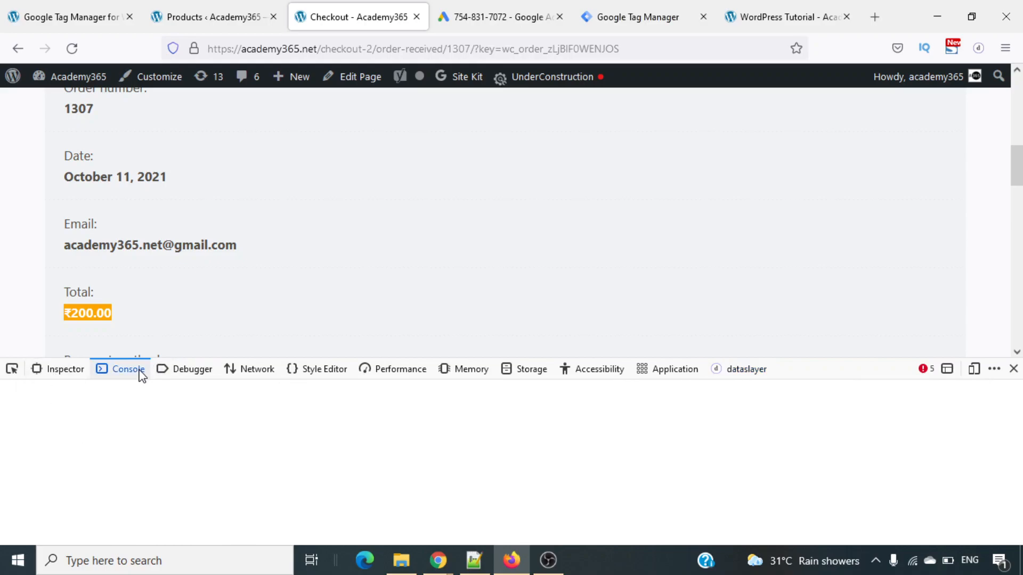
text(dataLayer)
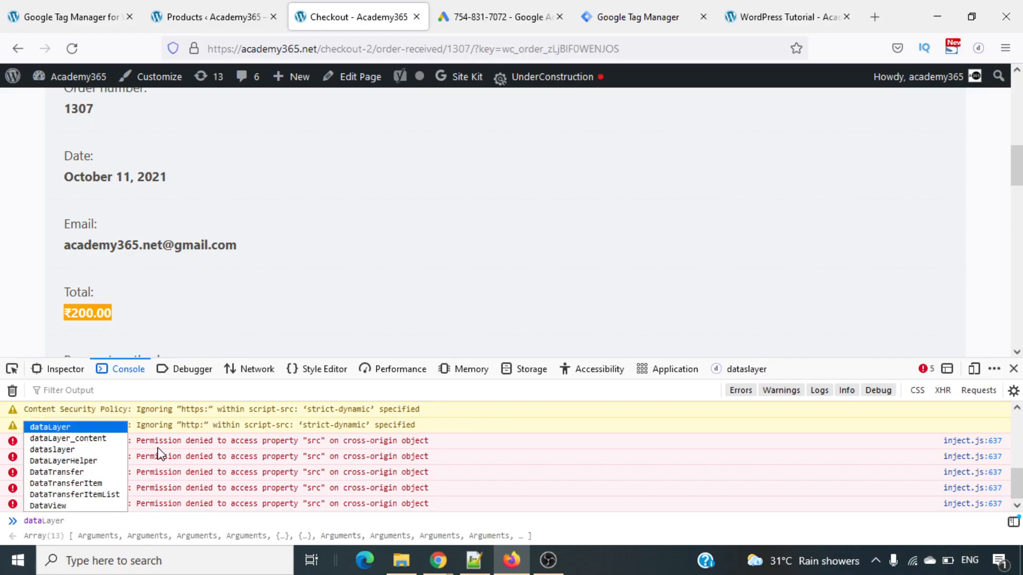
key(Tab)
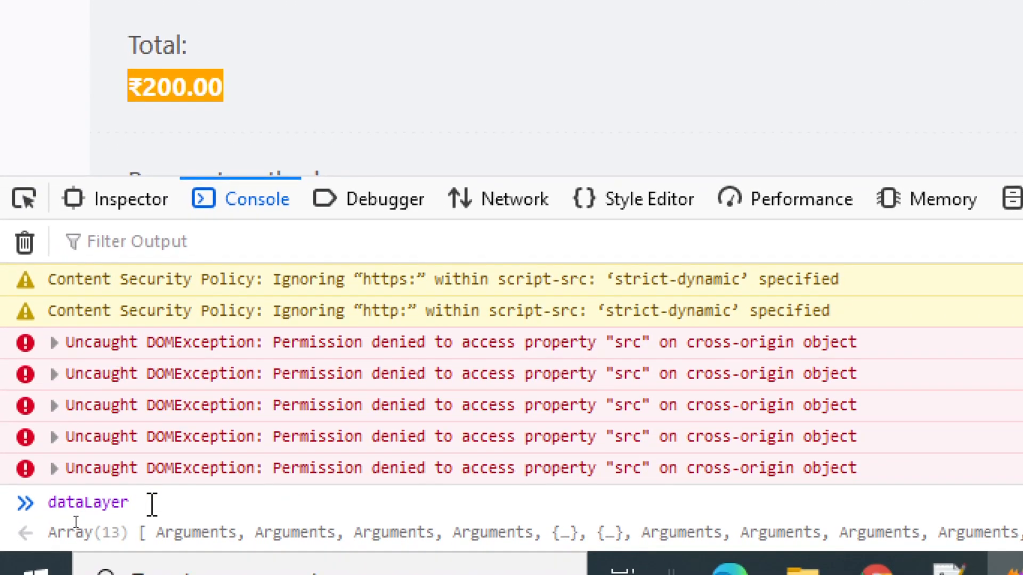
key(Return)
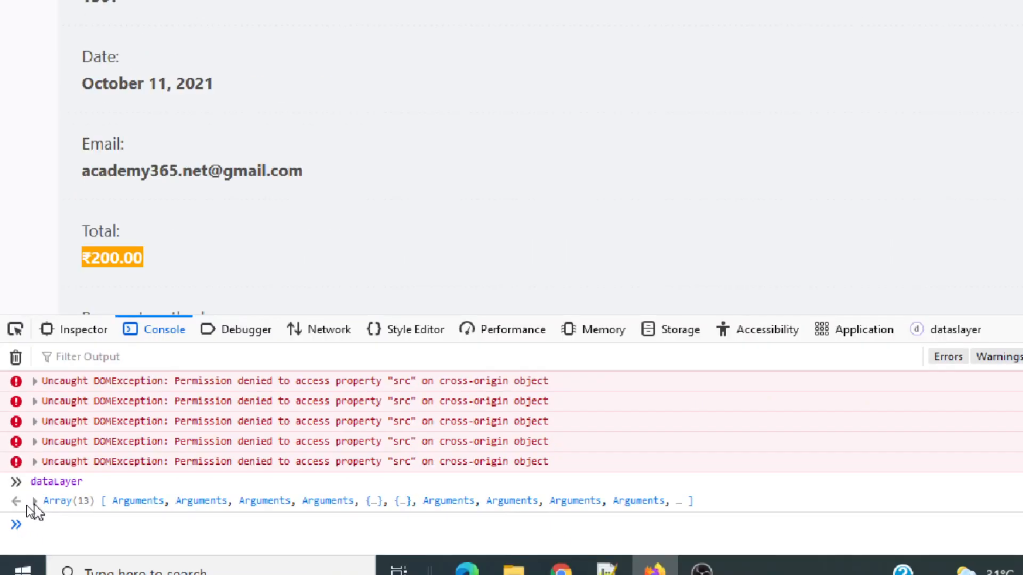
click(54, 468)
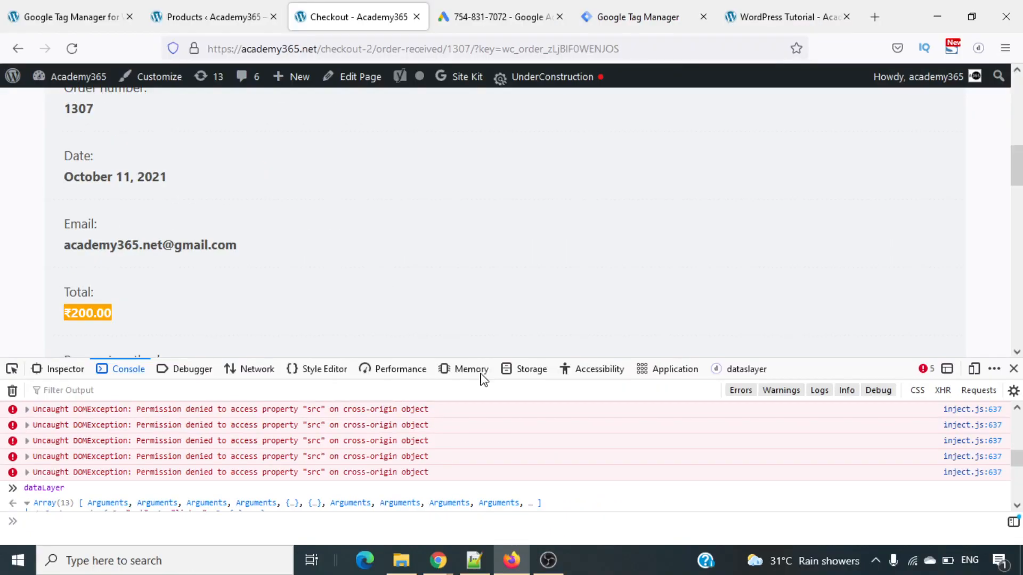
scroll(607, 455, down, 4)
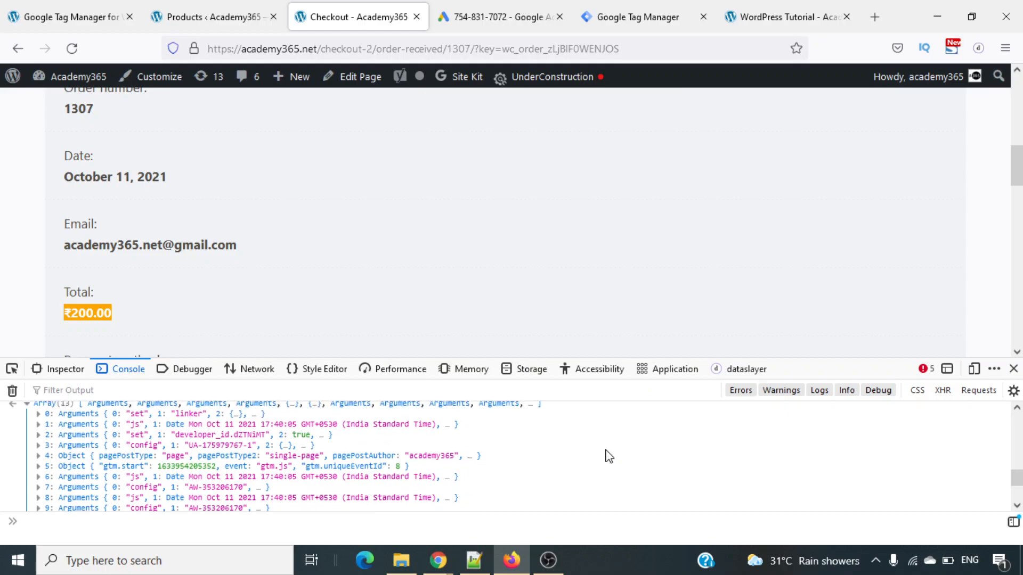
scroll(609, 457, down, 3)
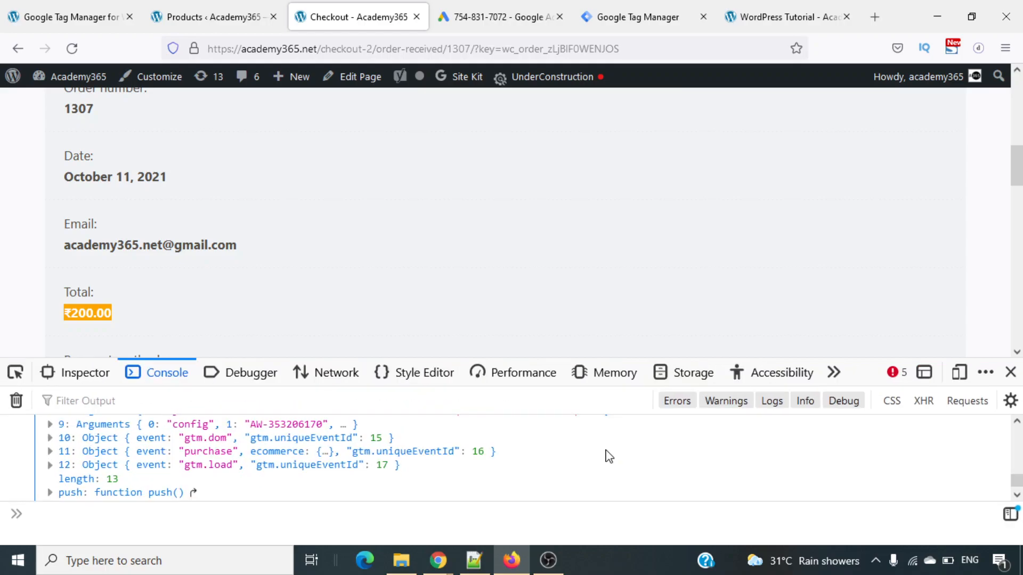
scroll(397, 479, up, 3)
scroll(396, 479, up, 5)
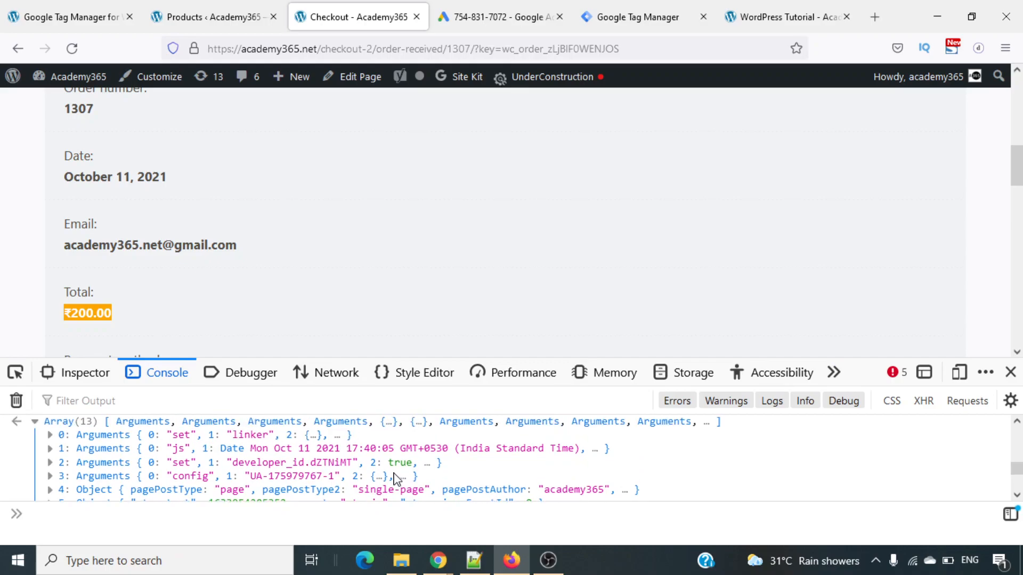
scroll(397, 479, down, 3)
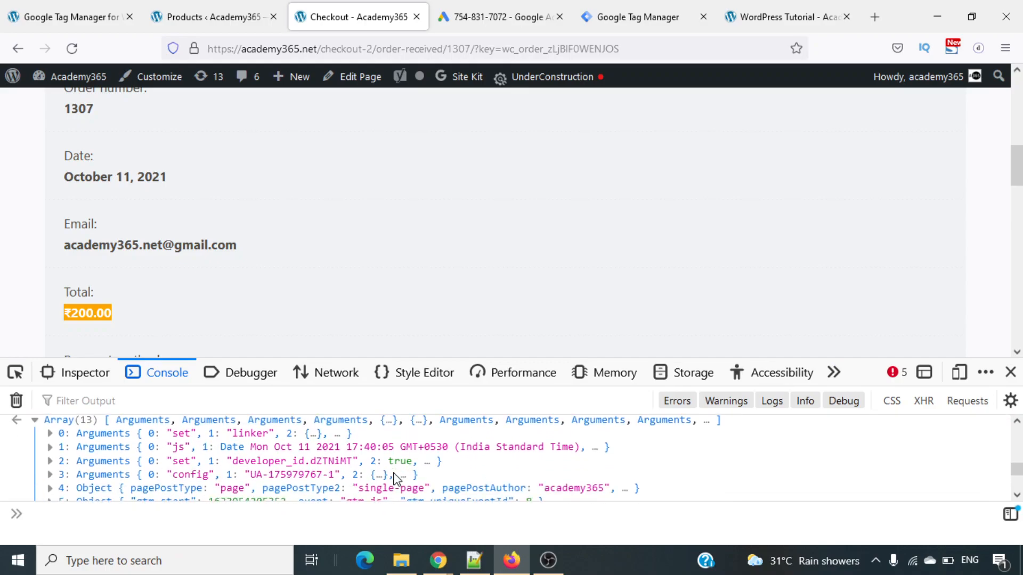
scroll(397, 480, up, 3)
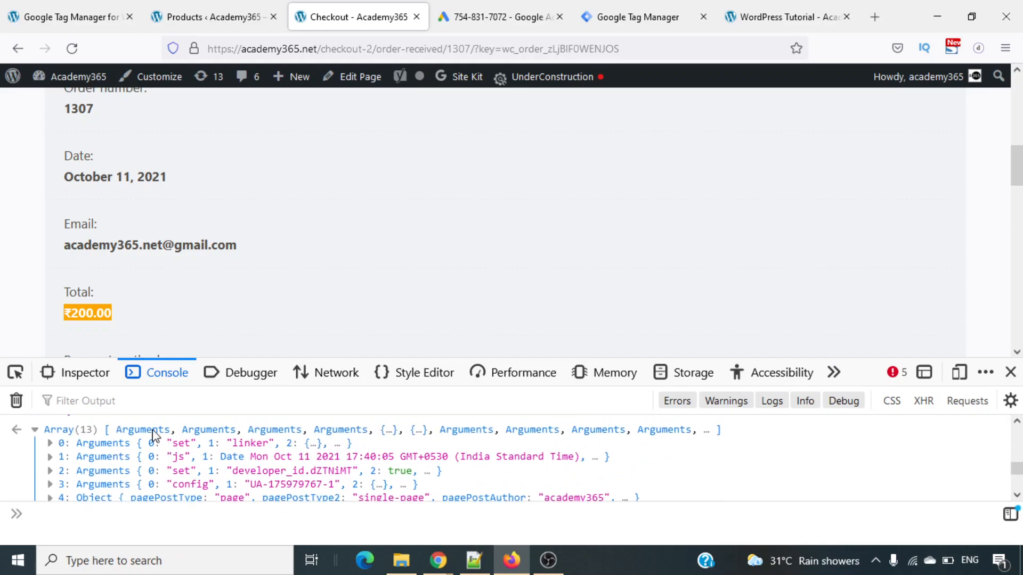
- Expand dataLayer entries 0, 1, 2 and the gtm.js event, and examine their contents in search of the purchase event
click(50, 444)
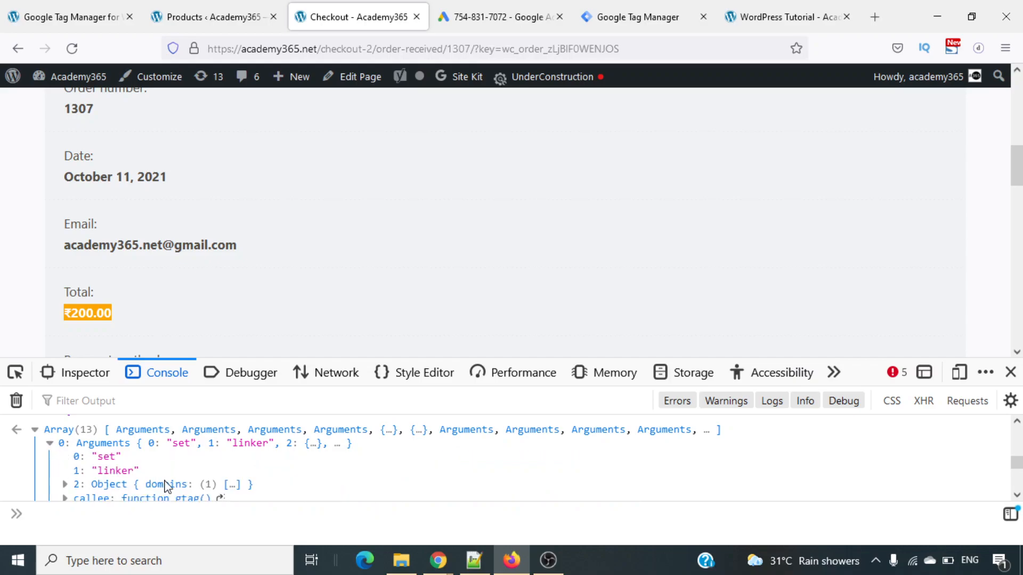
scroll(240, 486, down, 2)
scroll(240, 486, down, 1)
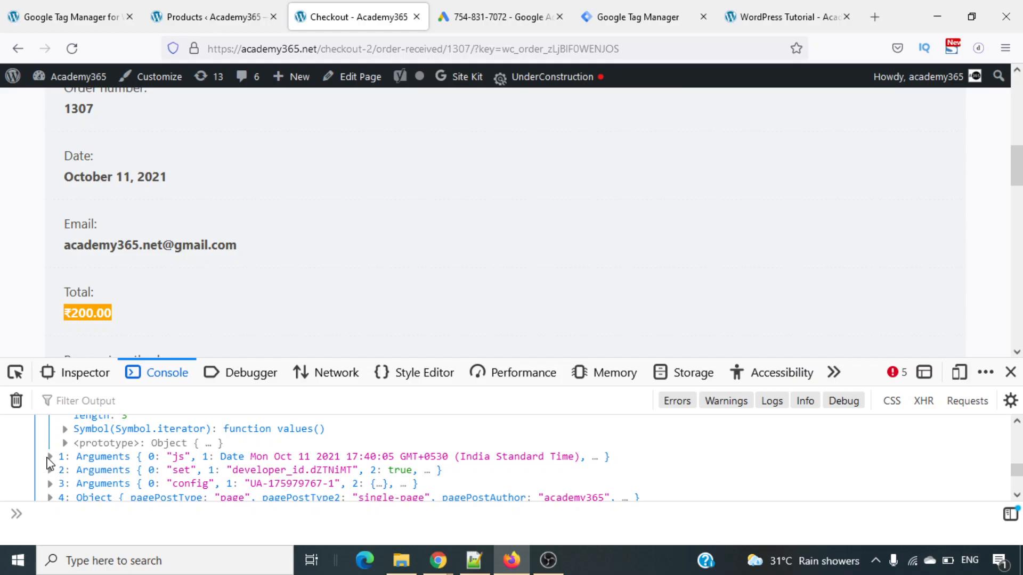
click(50, 457)
scroll(143, 487, down, 2)
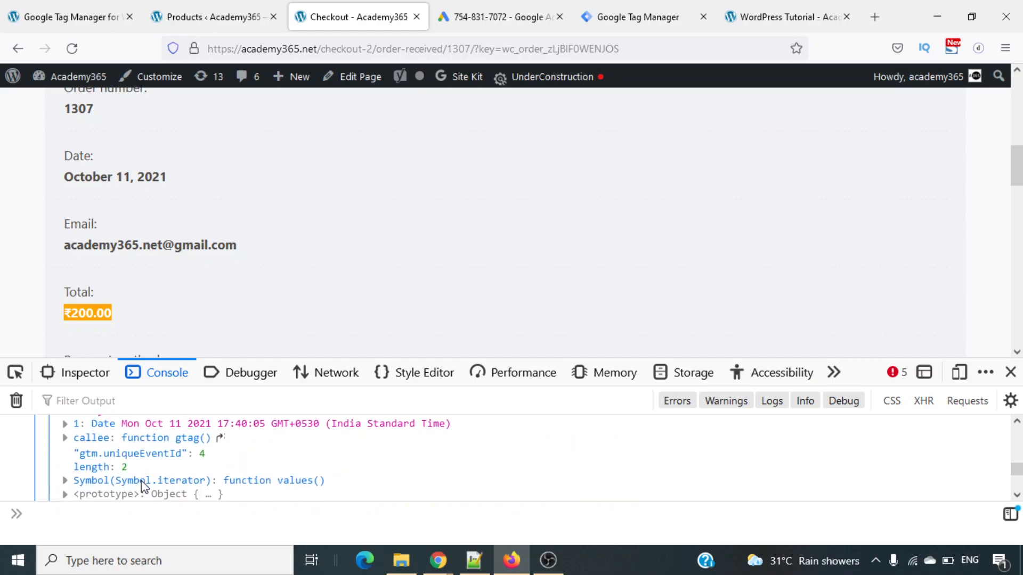
scroll(143, 487, down, 2)
click(50, 452)
scroll(117, 469, down, 4)
scroll(118, 469, up, 2)
scroll(117, 469, down, 2)
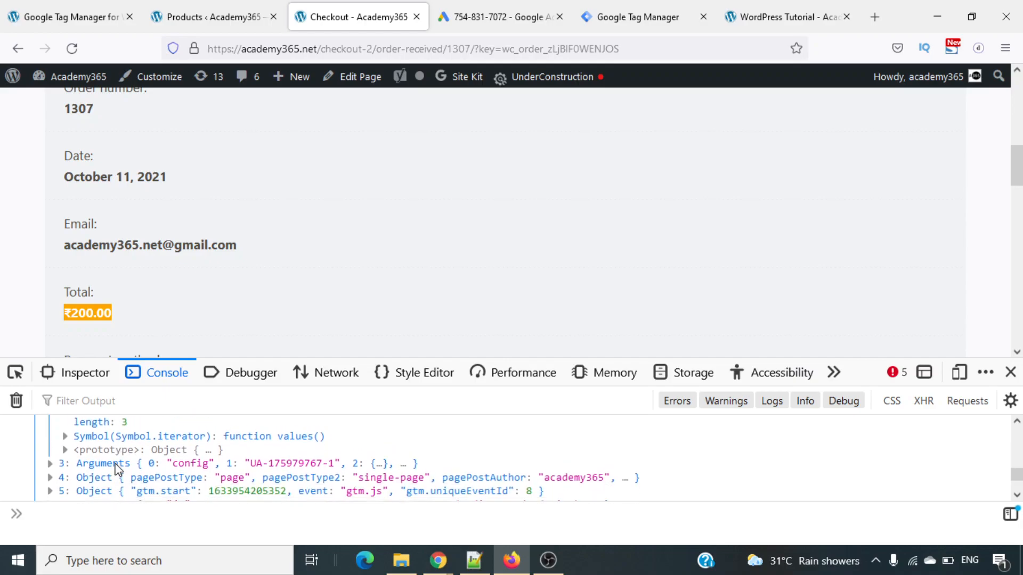
scroll(116, 469, down, 1)
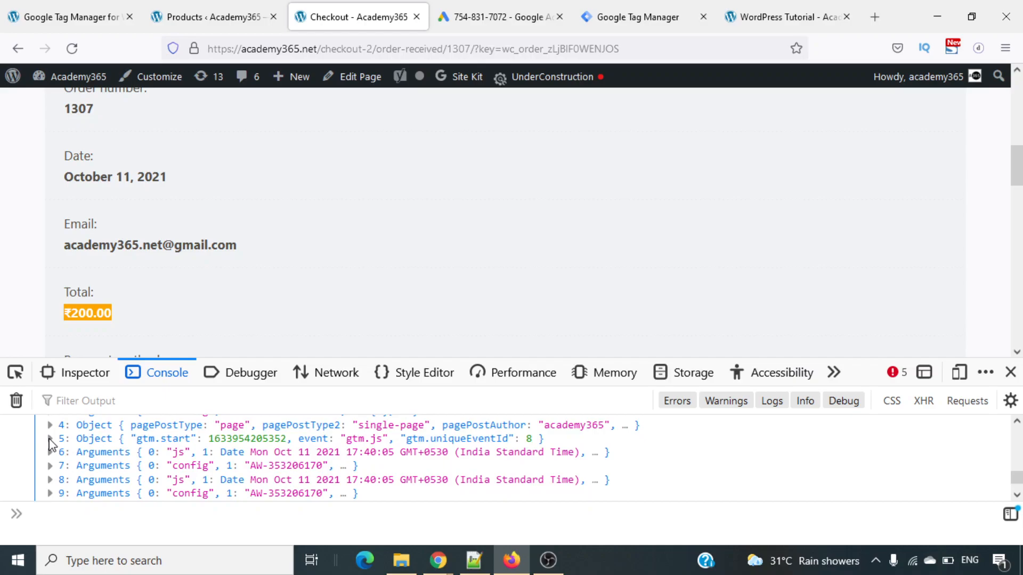
click(48, 439)
scroll(152, 475, down, 2)
scroll(152, 474, down, 2)
scroll(152, 474, down, 2)
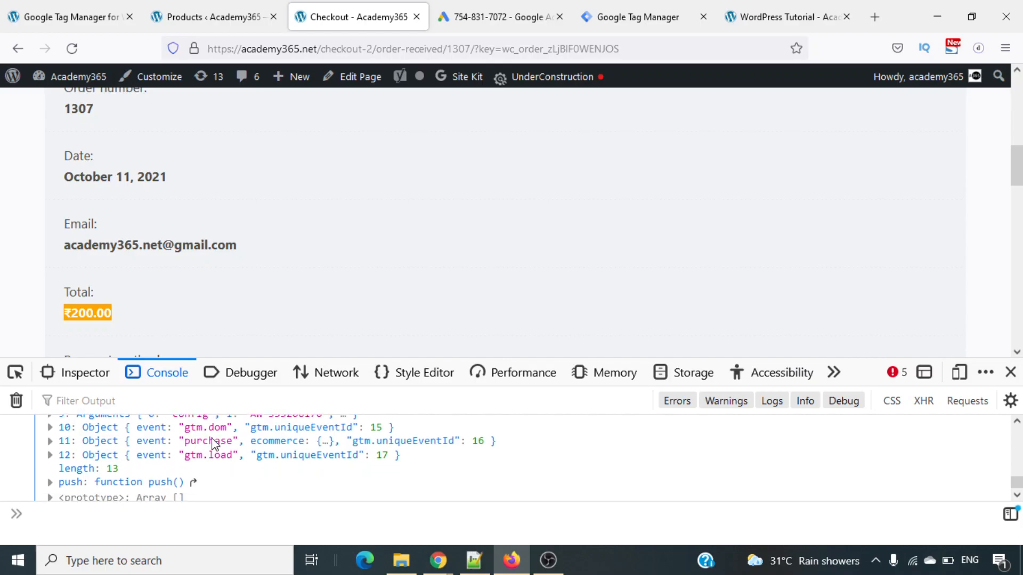
- Expand the purchase event in the dataLayer array, enlarge the developer tools area and compare the event with the other entries
click(51, 442)
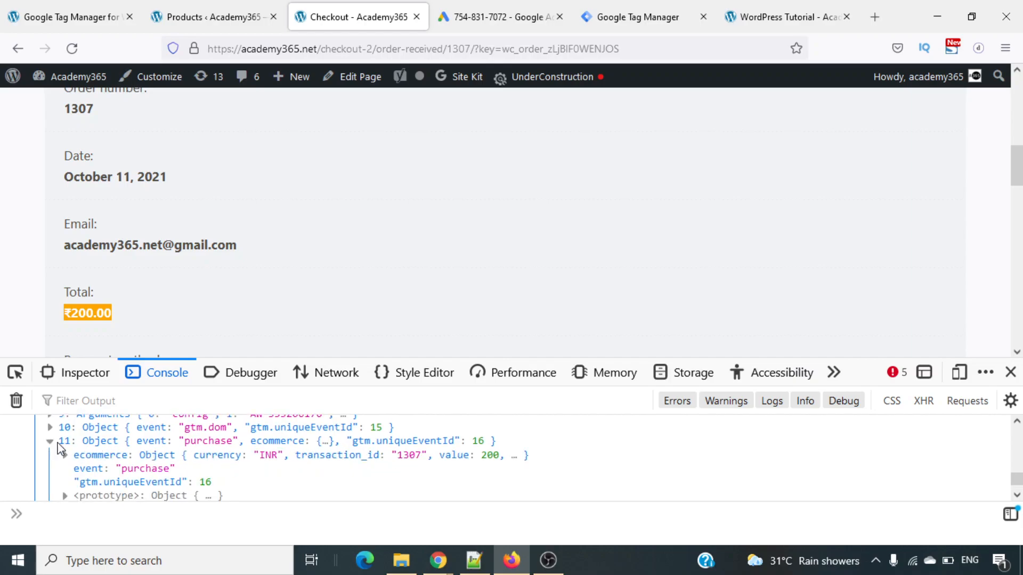
drag(589, 358, 565, 154)
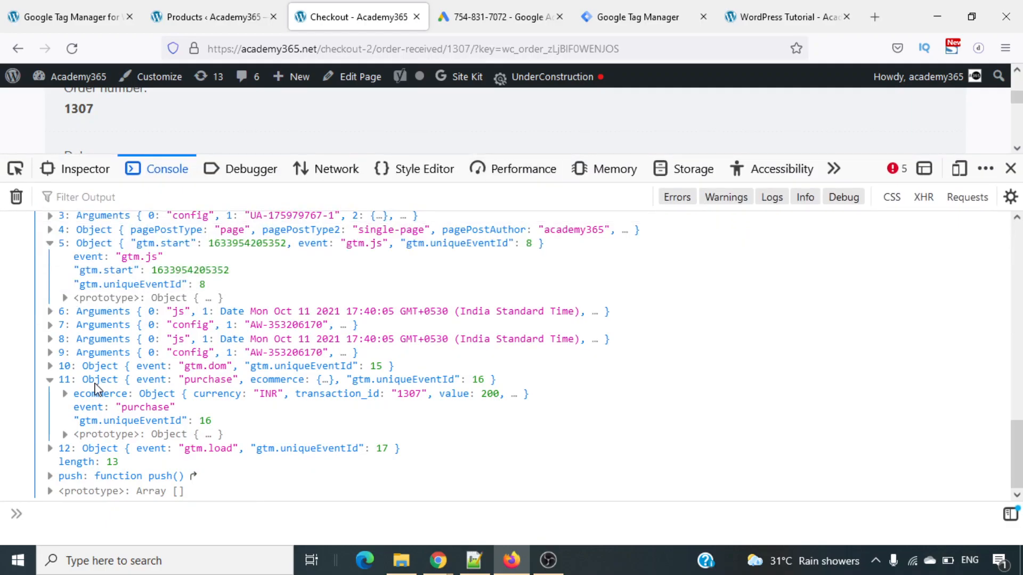
scroll(96, 388, up, 1)
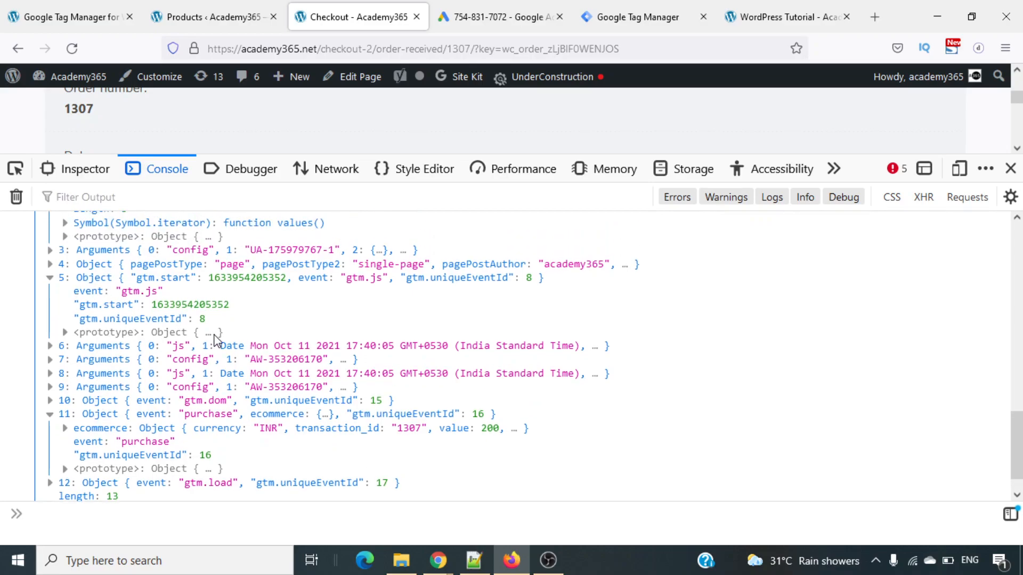
scroll(195, 382, down, 1)
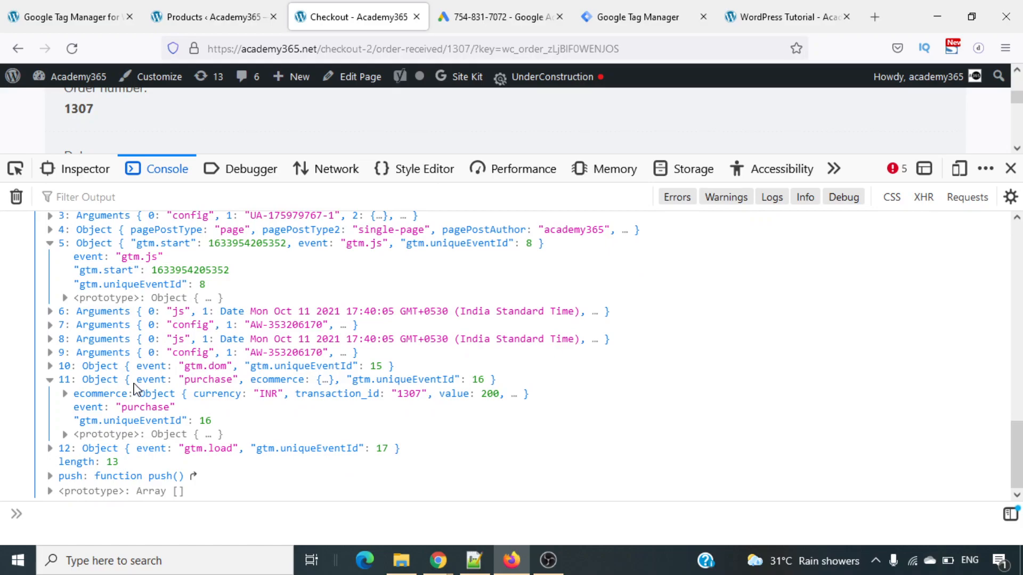
scroll(134, 390, up, 3)
scroll(135, 384, up, 5)
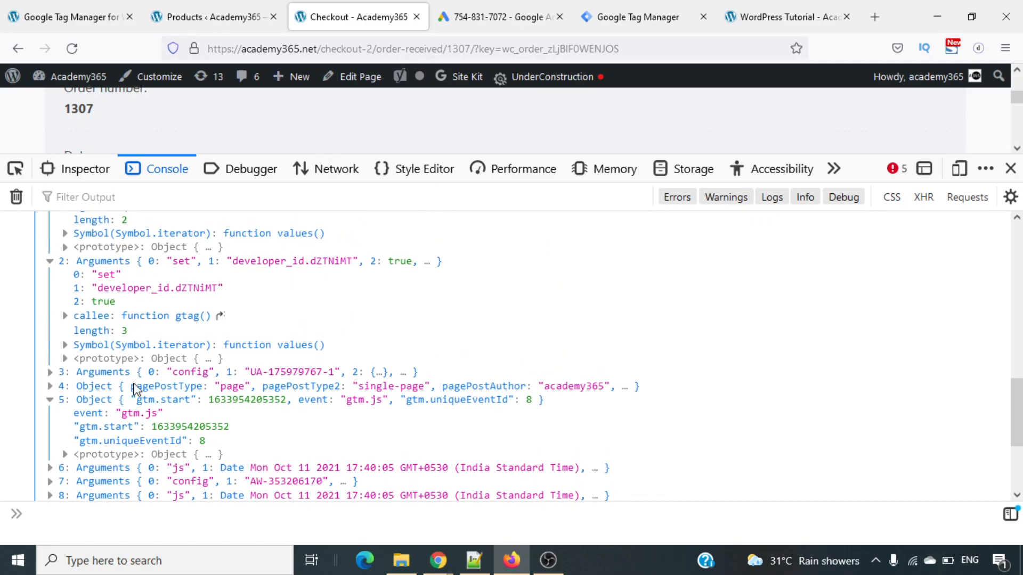
scroll(134, 389, up, 4)
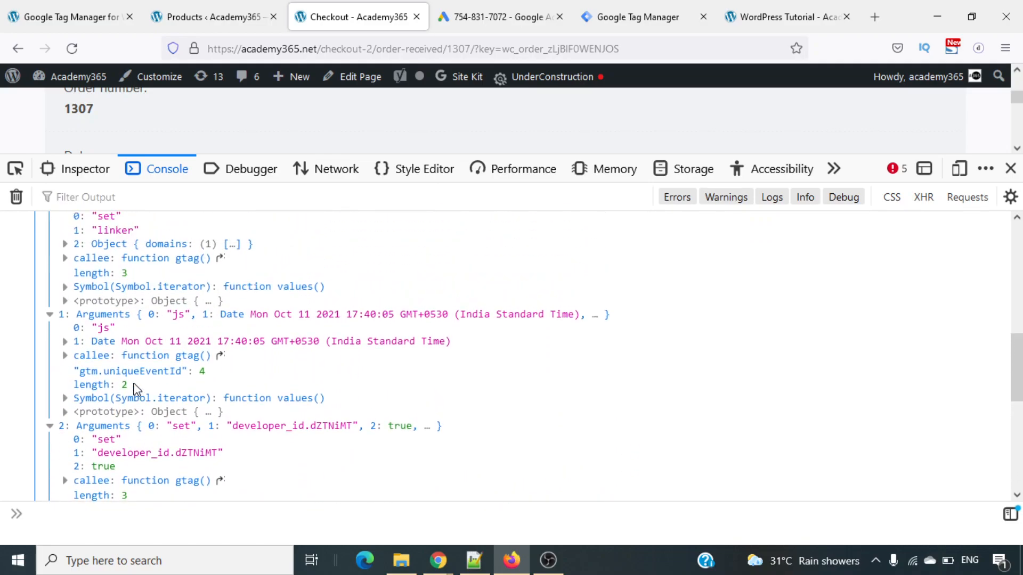
scroll(134, 389, down, 14)
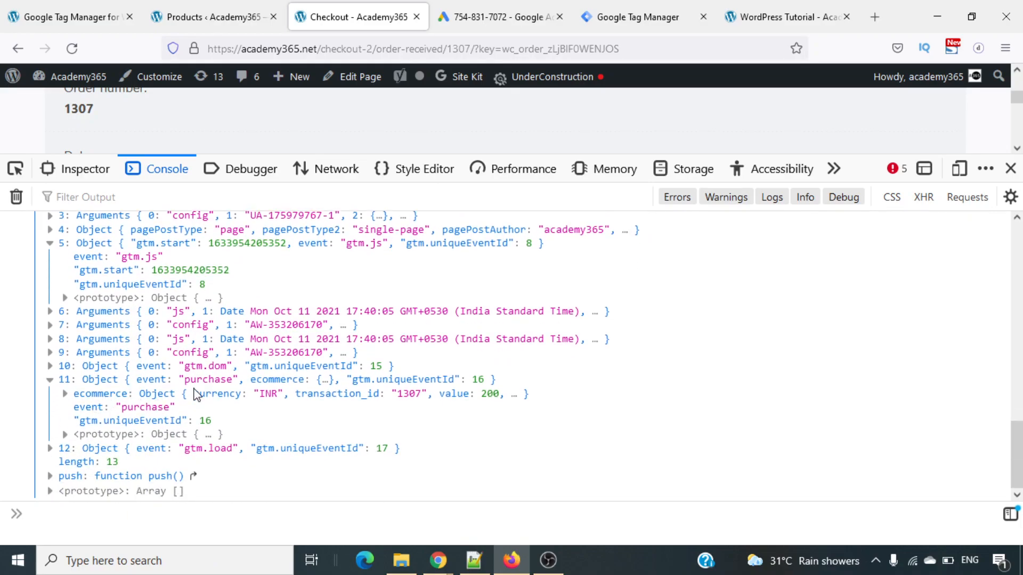
- Expand the ecommerce object of the purchase event and highlight its value line
click(64, 395)
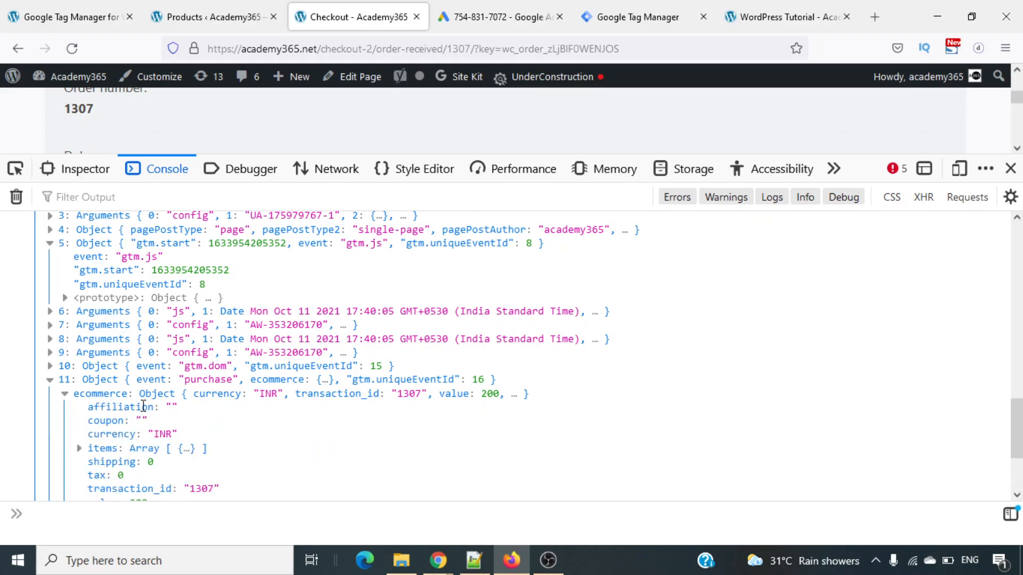
scroll(143, 406, down, 3)
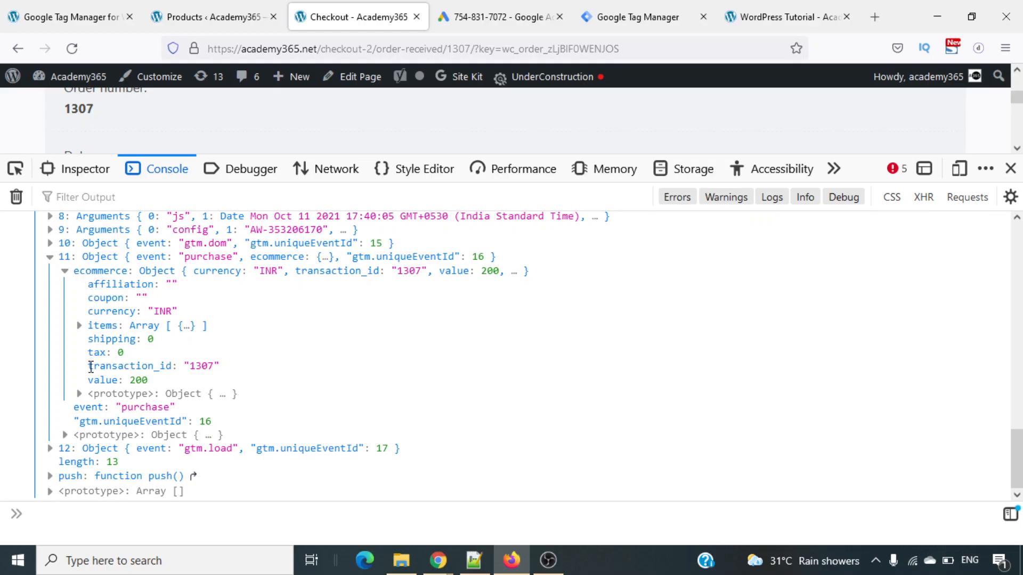
triple_click(103, 381)
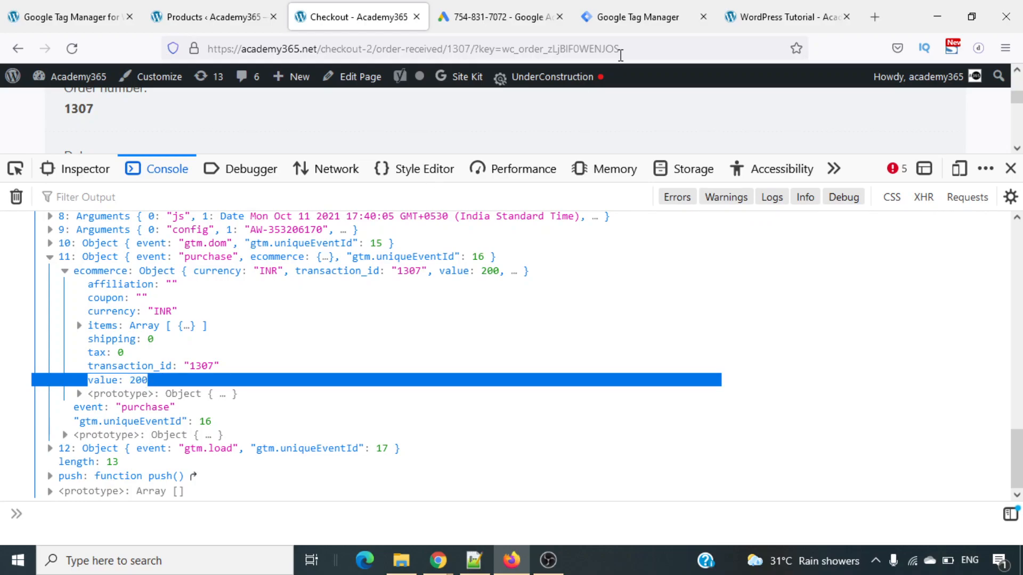
- Switch to Google Tag Manager, look through the available built-in variables and close their configuration
click(618, 15)
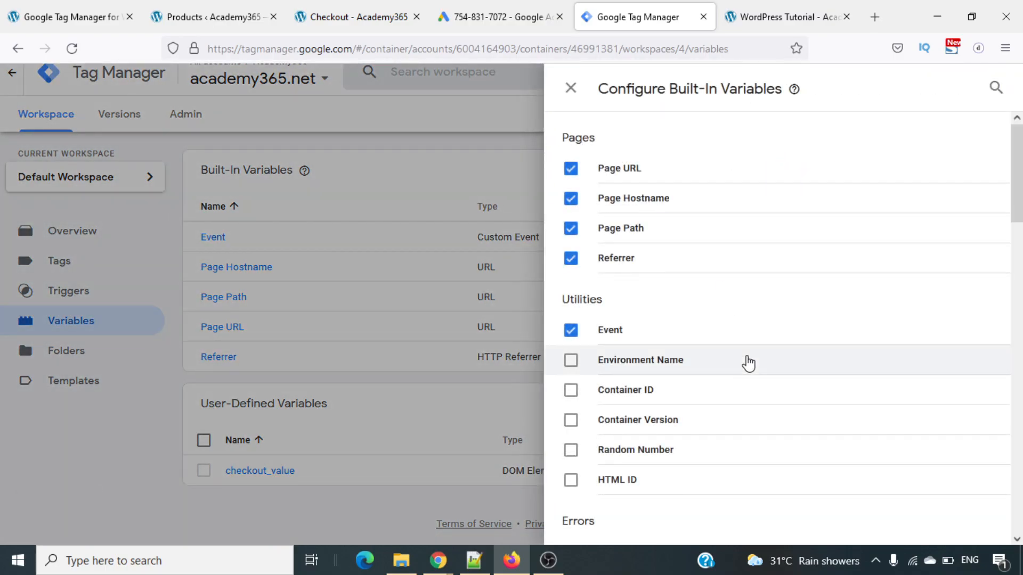
scroll(748, 361, down, 6)
scroll(748, 361, up, 5)
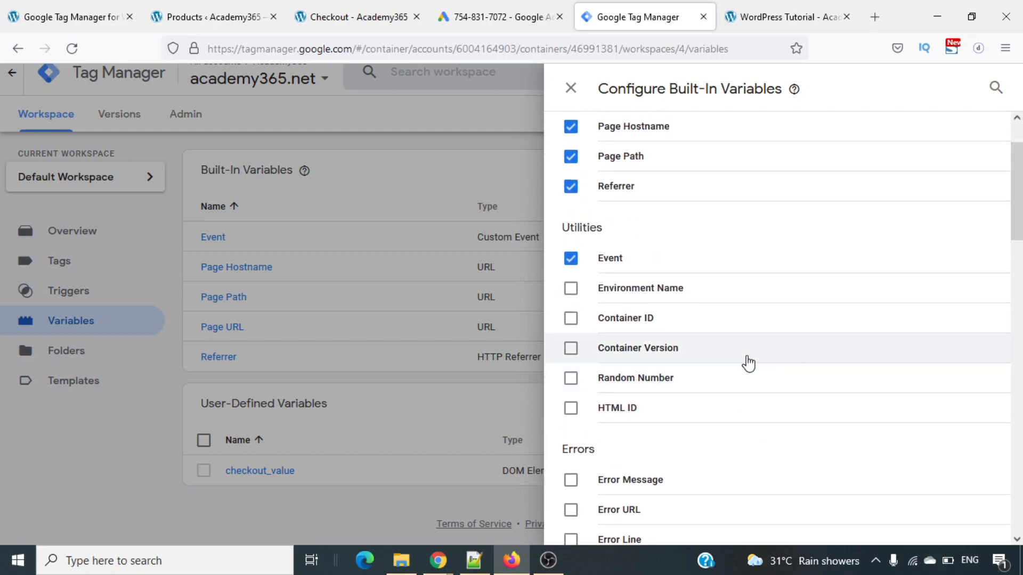
scroll(748, 364, up, 2)
scroll(748, 364, down, 2)
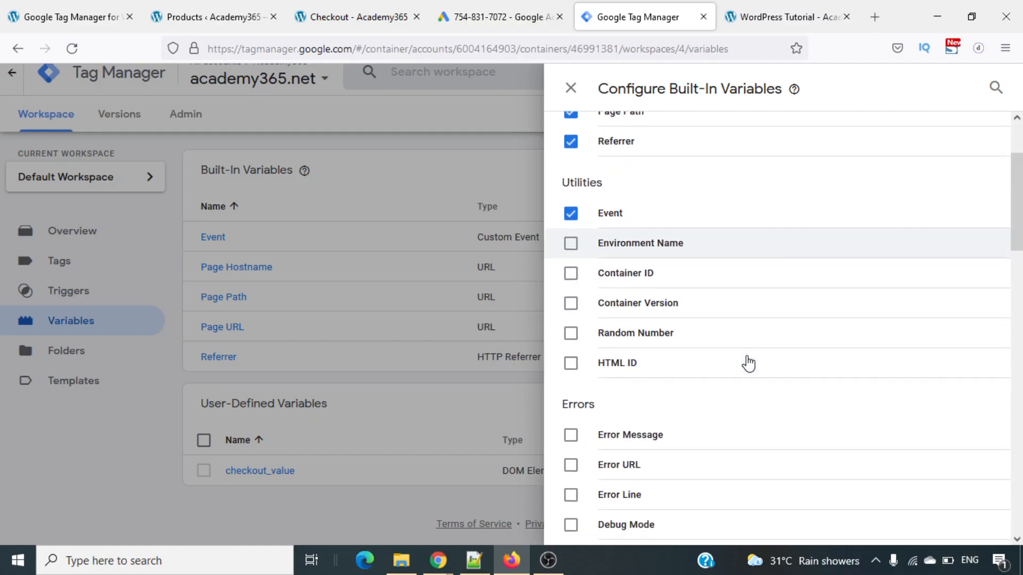
scroll(749, 364, down, 1)
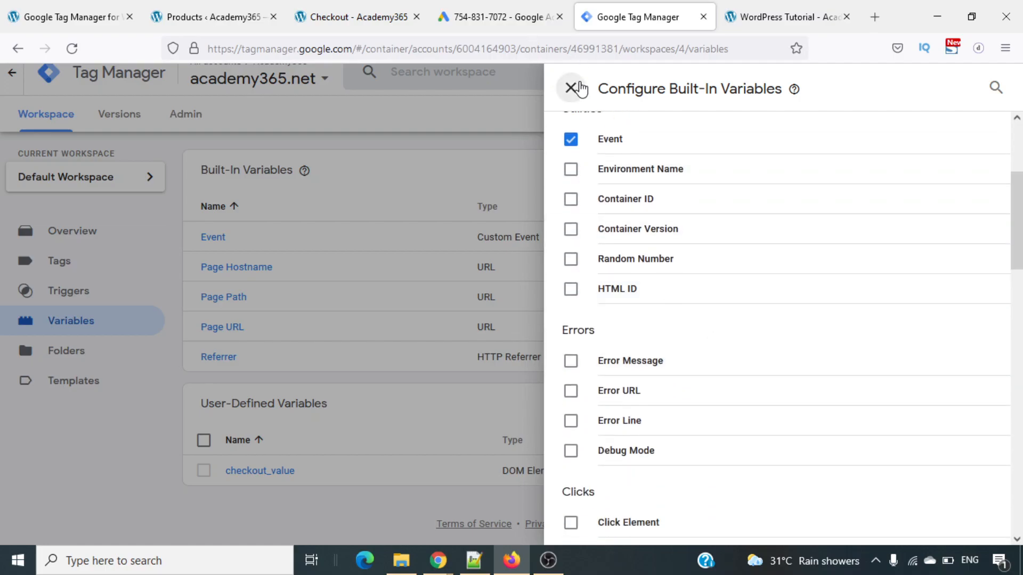
click(578, 89)
- Open the Demo Conversion Tracking Dynamic Value tag's configuration for editing and bring up the variable choices for its Conversion Value
click(50, 266)
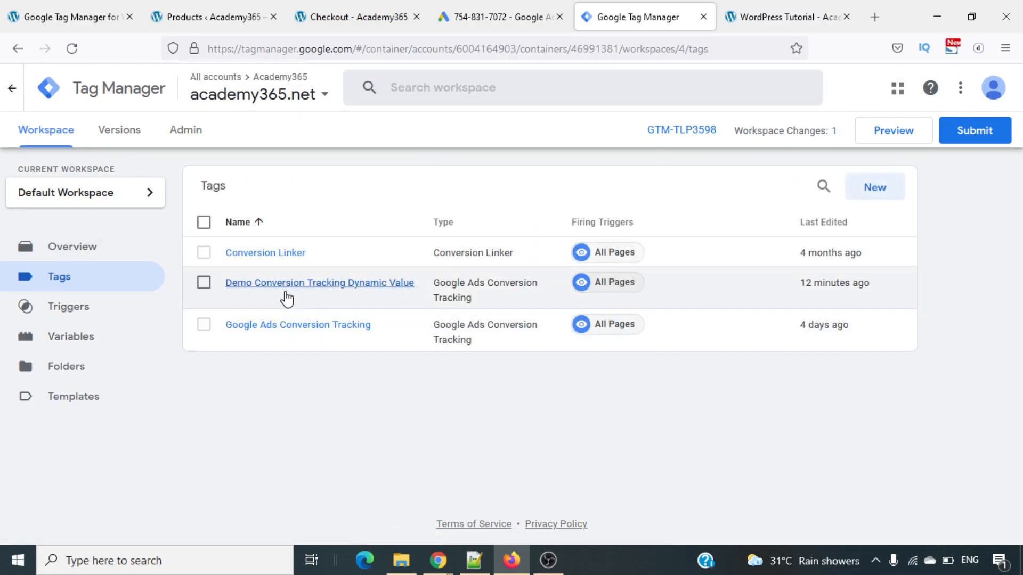
click(284, 290)
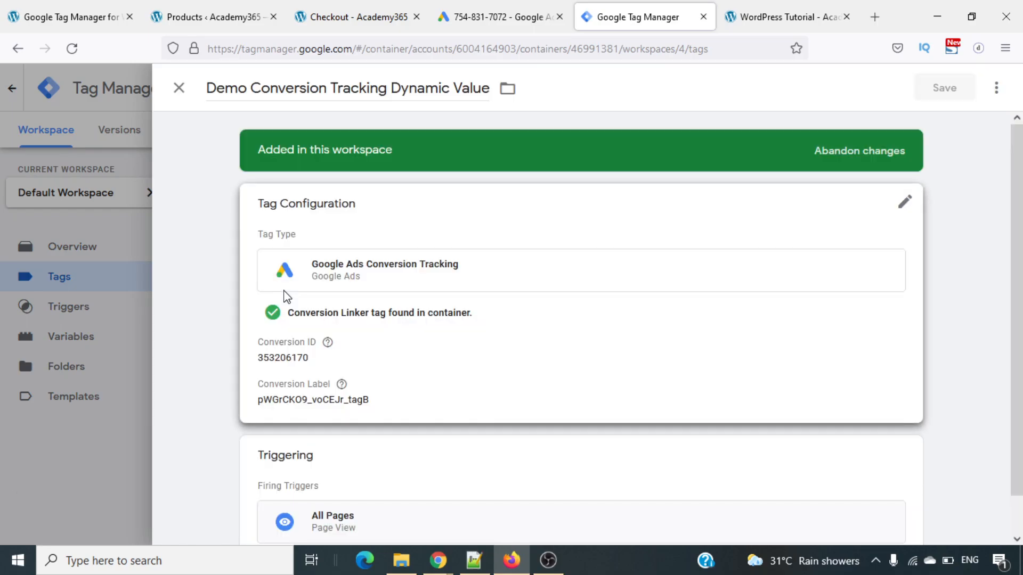
scroll(547, 325, down, 1)
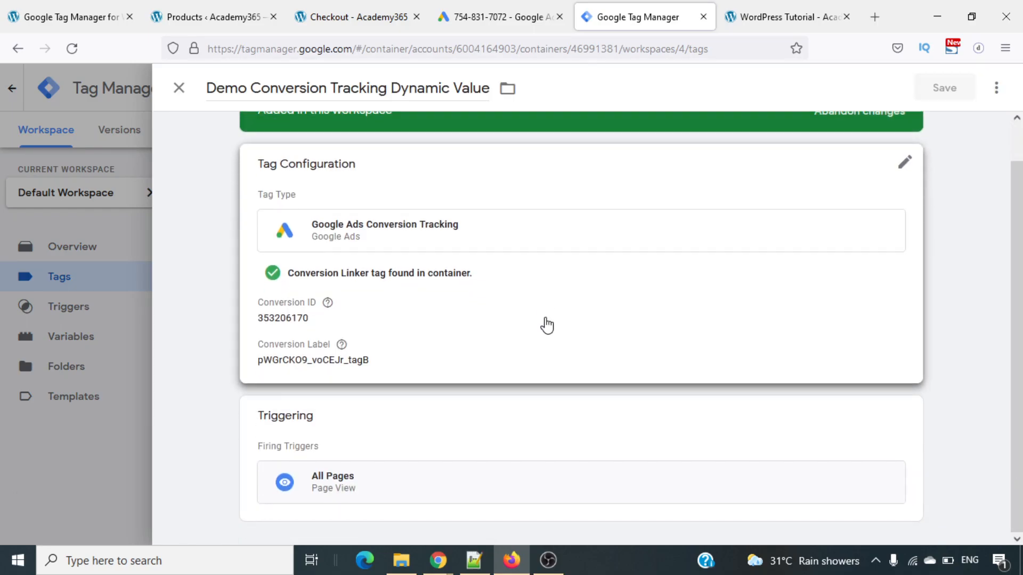
click(911, 162)
scroll(697, 347, down, 3)
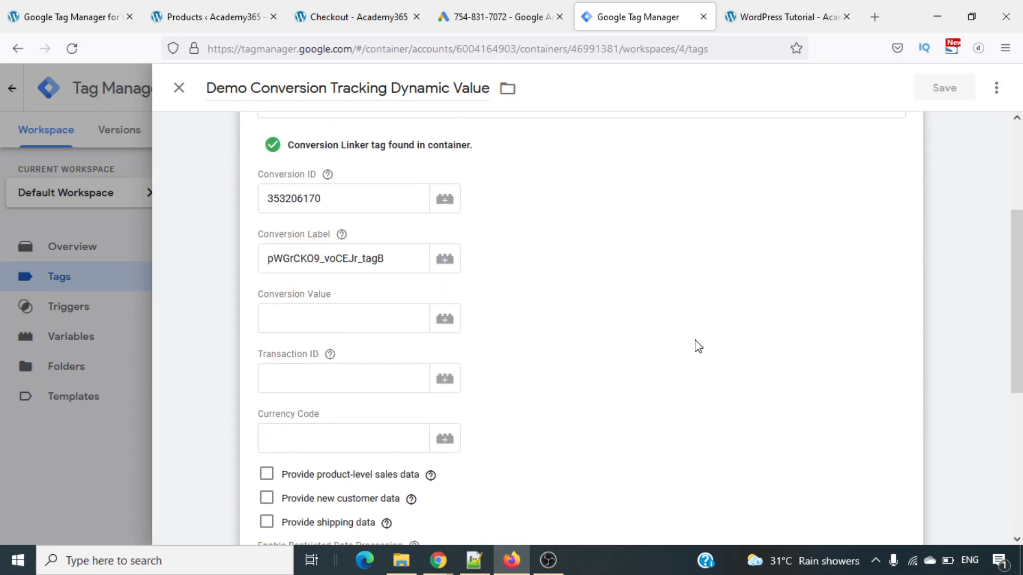
click(440, 319)
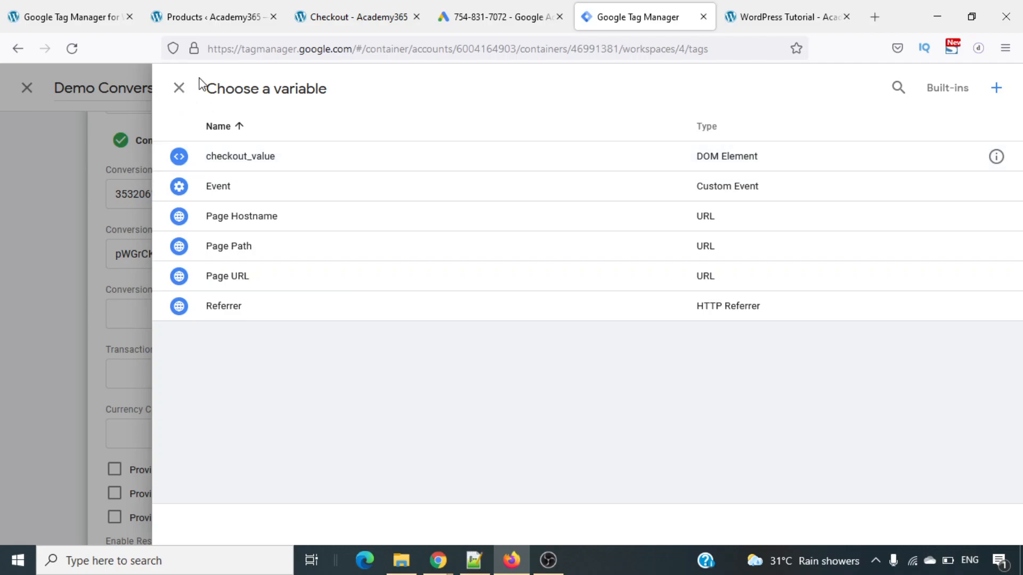
- Close the variable choices and the Demo Conversion Tracking Dynamic Value tag, and go to the container's variables
click(179, 90)
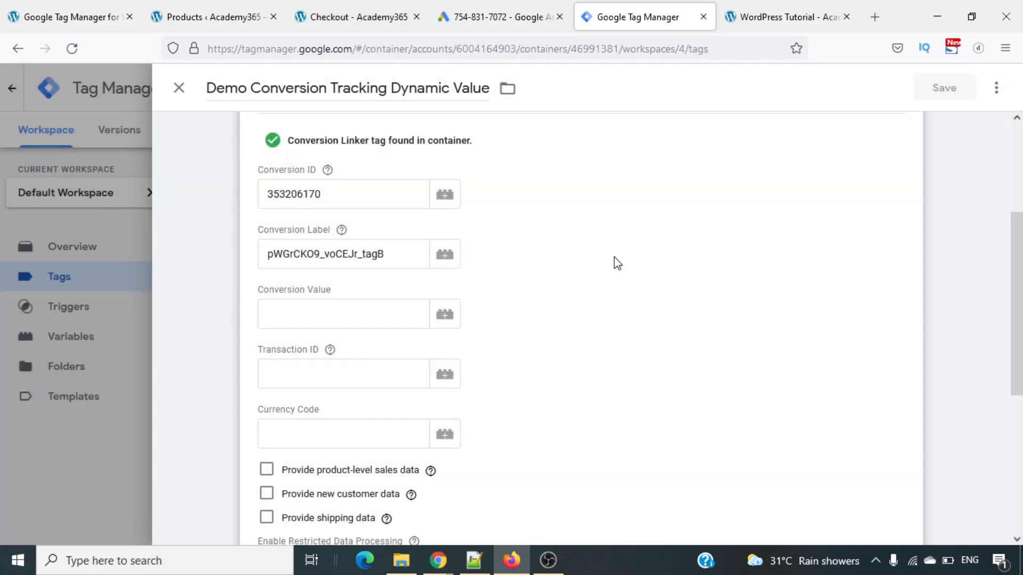
click(179, 88)
click(164, 135)
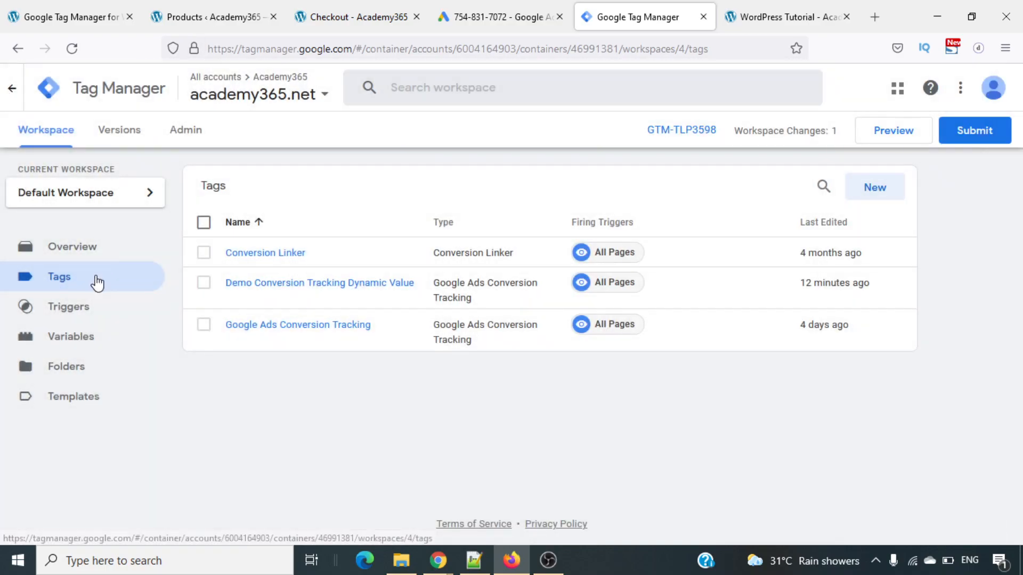
click(82, 343)
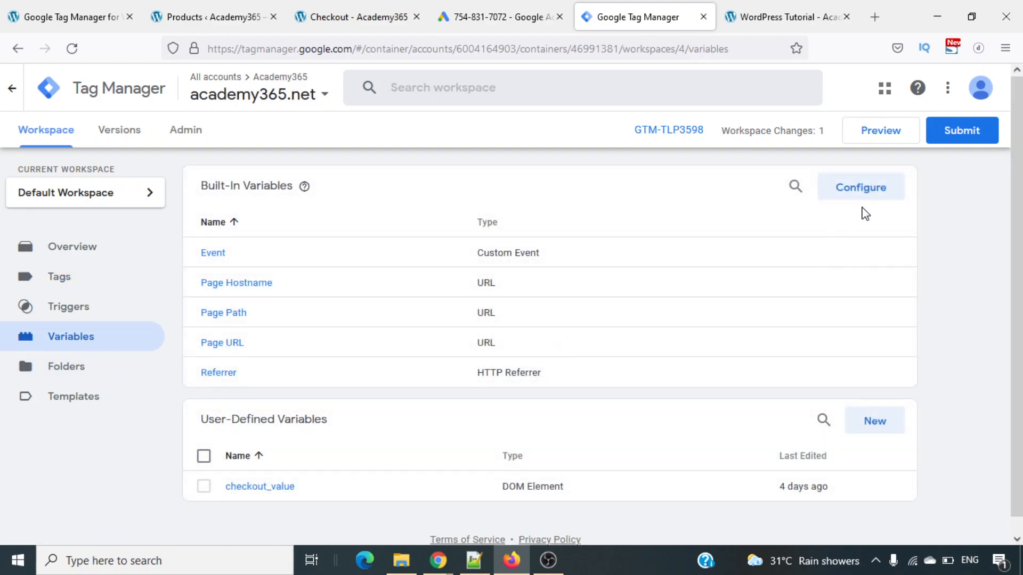
- Start a new user-defined variable of the type DOM Element
scroll(863, 345, down, 1)
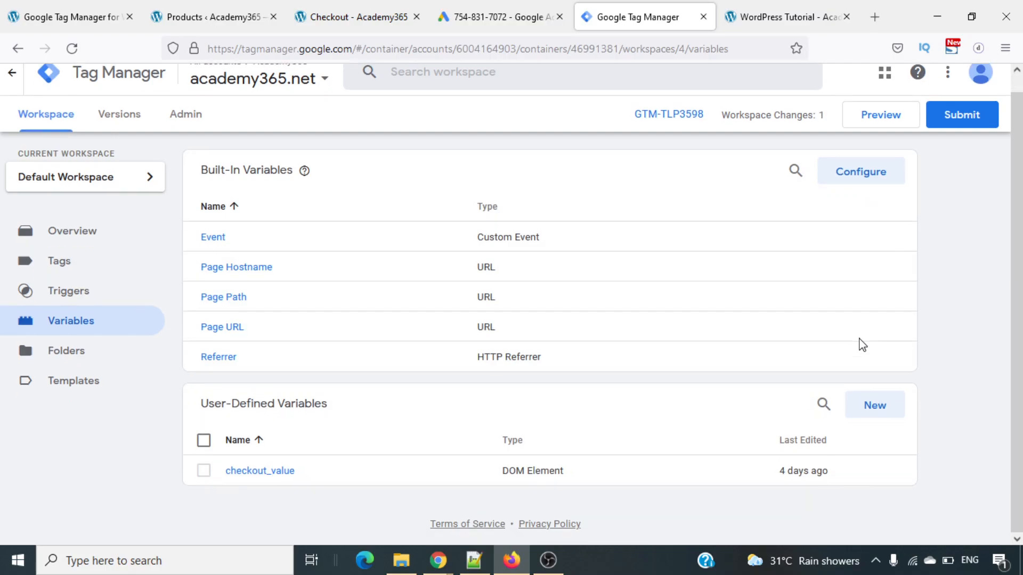
click(872, 411)
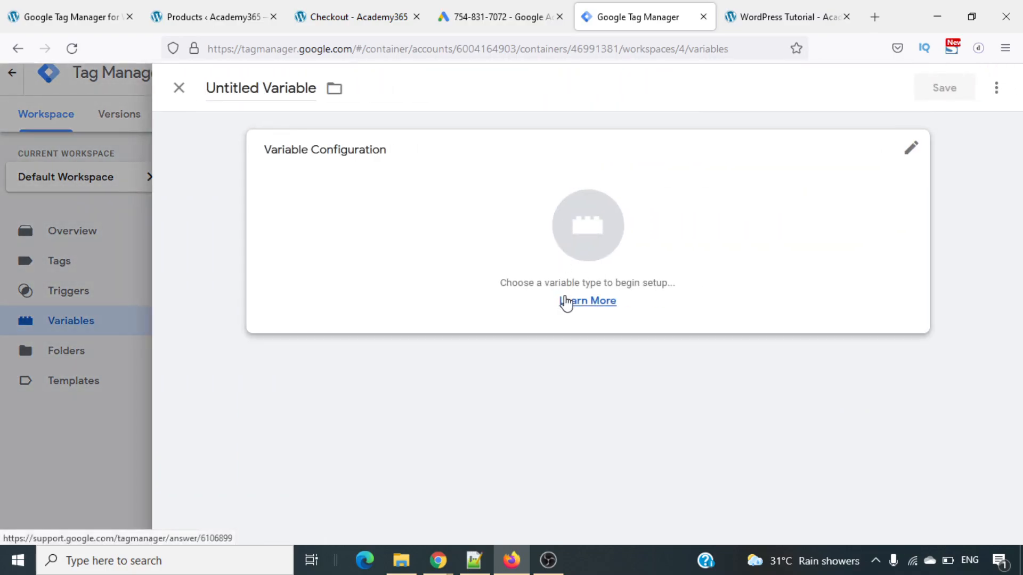
click(913, 152)
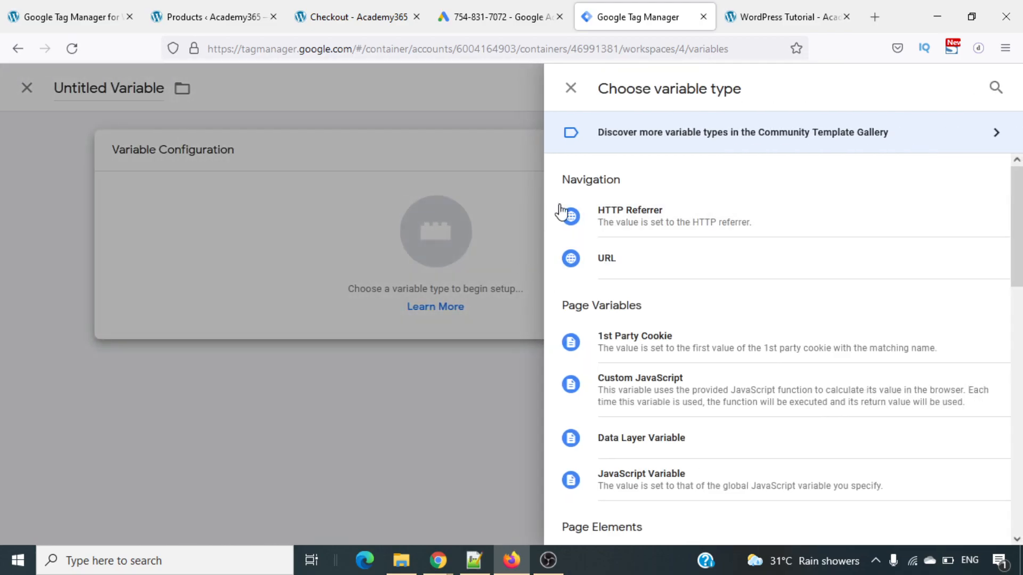
scroll(686, 357, down, 2)
scroll(686, 357, down, 2)
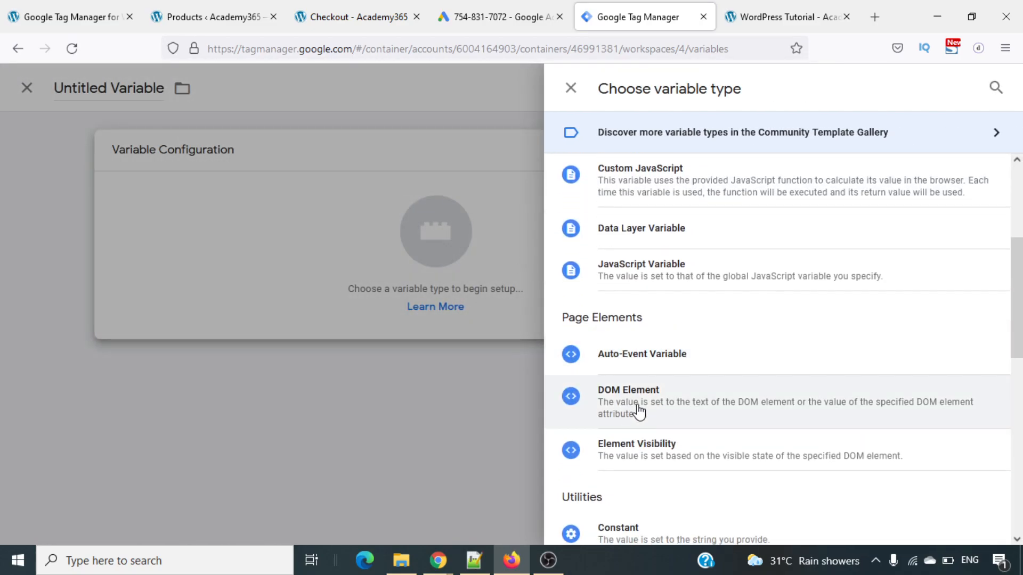
scroll(639, 411, down, 2)
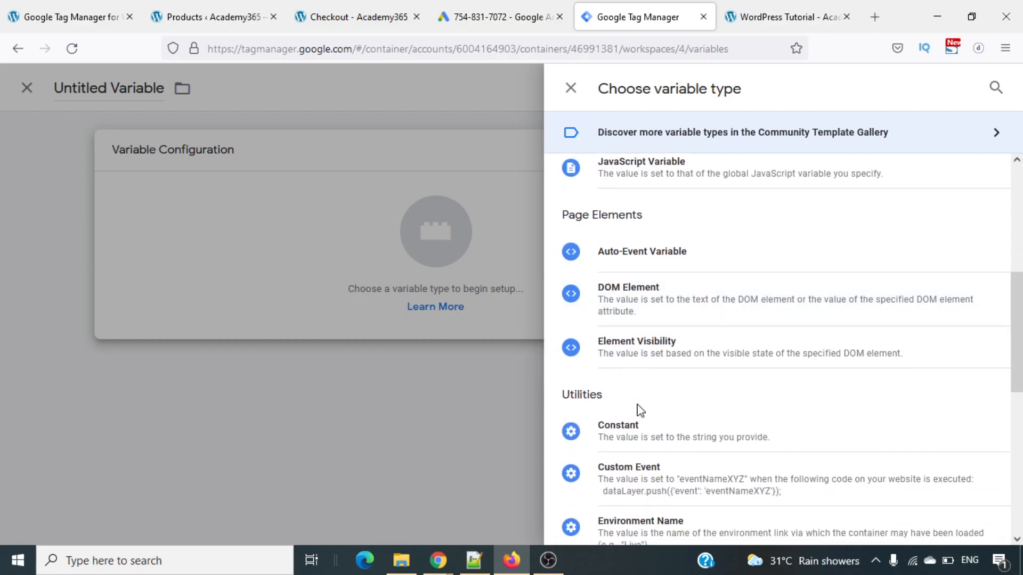
click(646, 313)
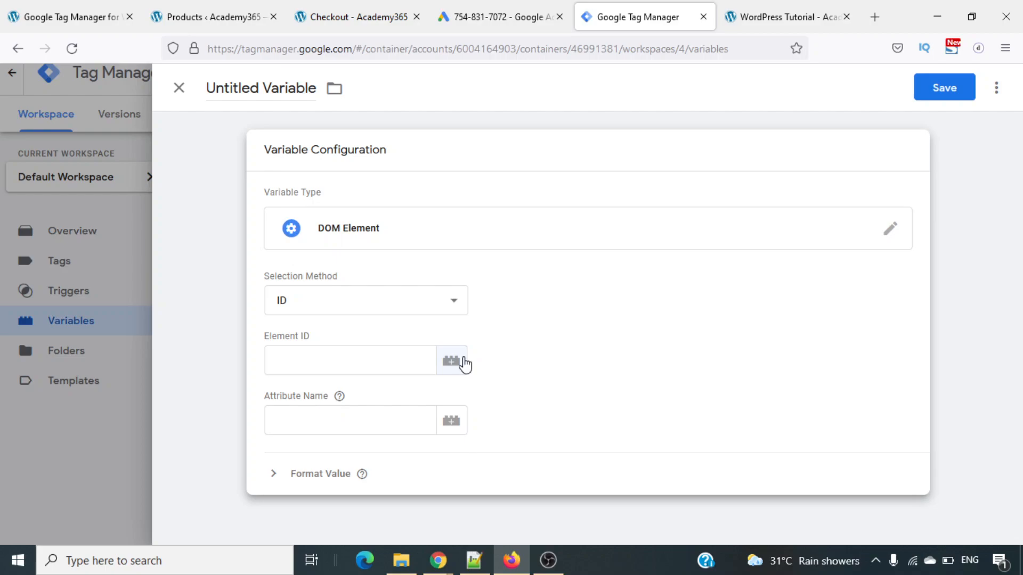
- Set the DOM Element variable's Element ID to {ecommerce.value}, keeping ID as the selection method
click(451, 362)
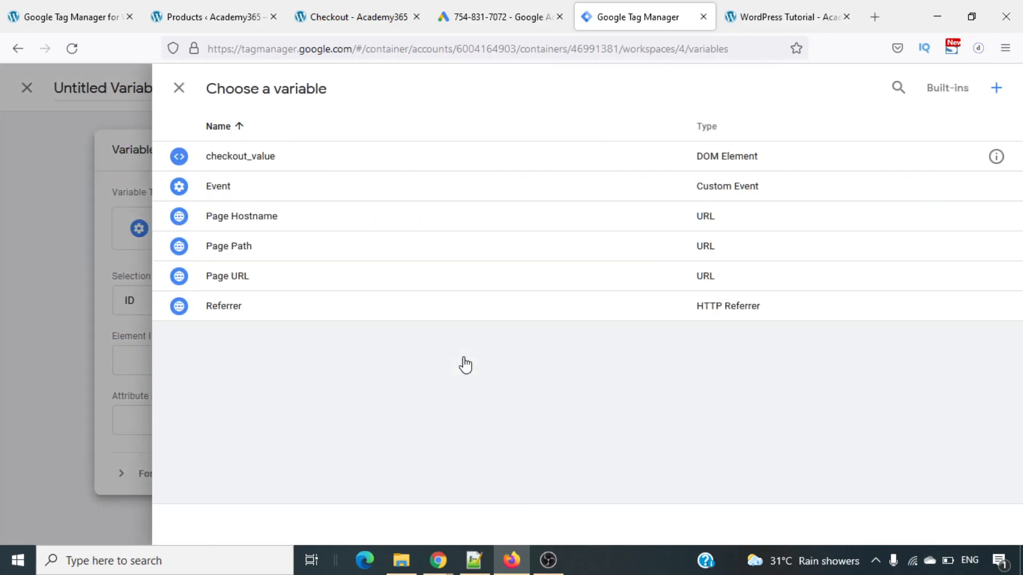
click(179, 88)
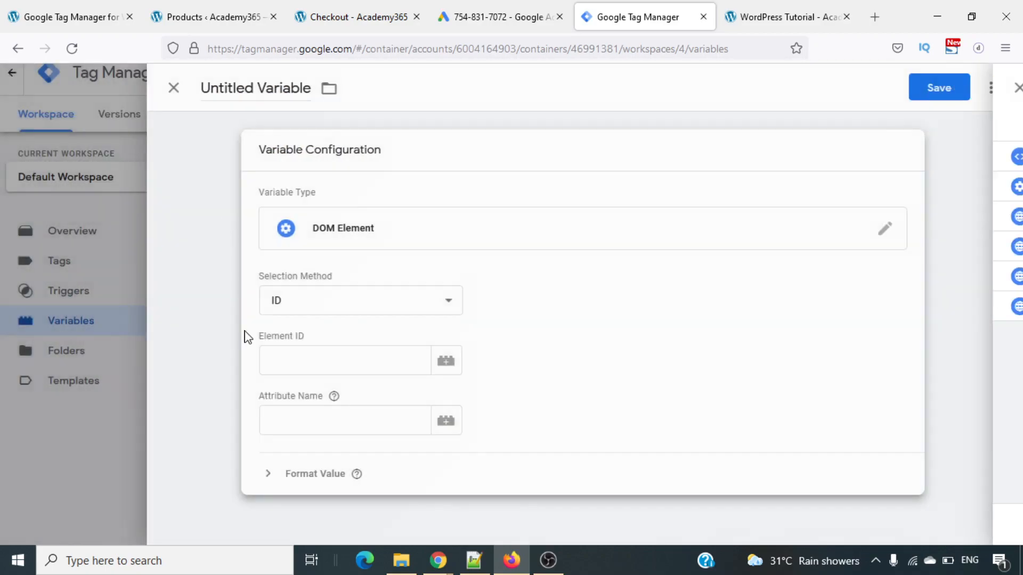
click(362, 368)
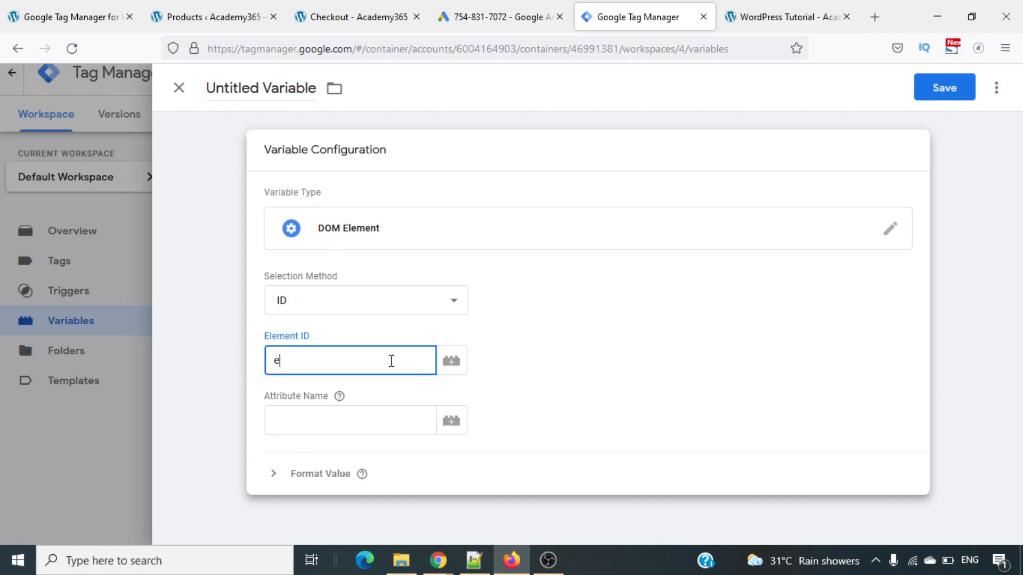
text({ecoommerce.value)
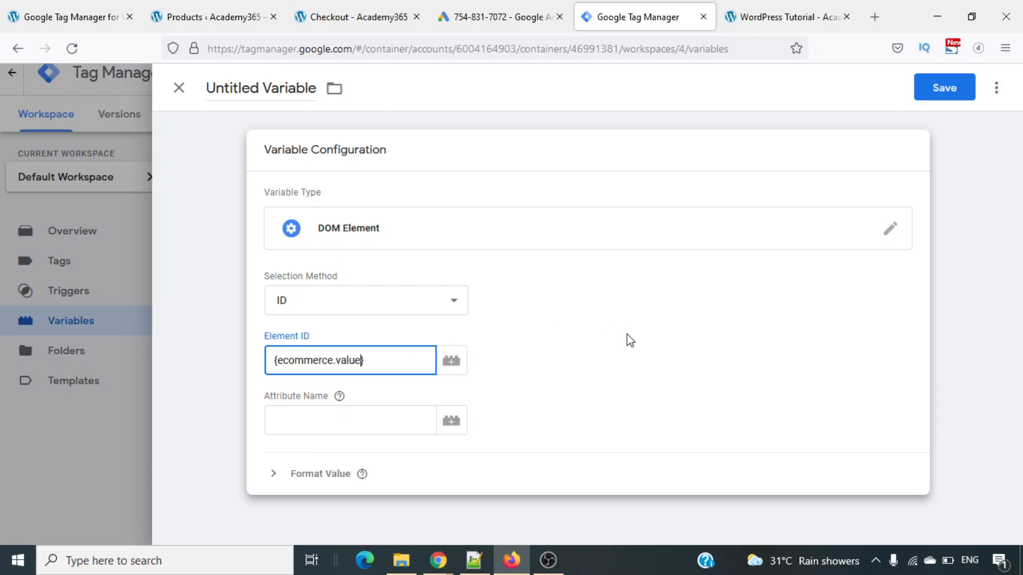
click(566, 383)
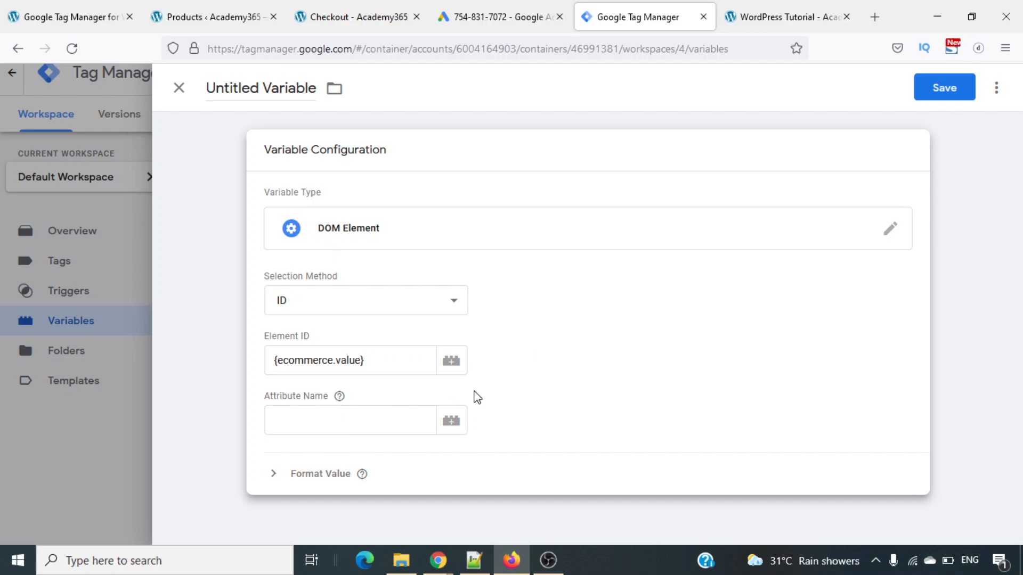
- Save the variable under the name Custom Conversion Value New
click(950, 95)
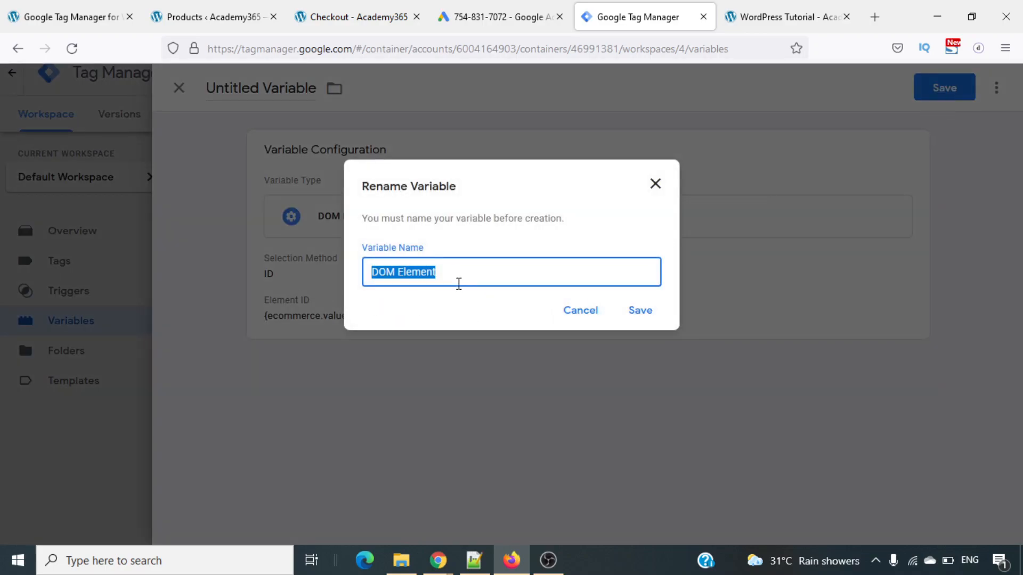
text(Custom C)
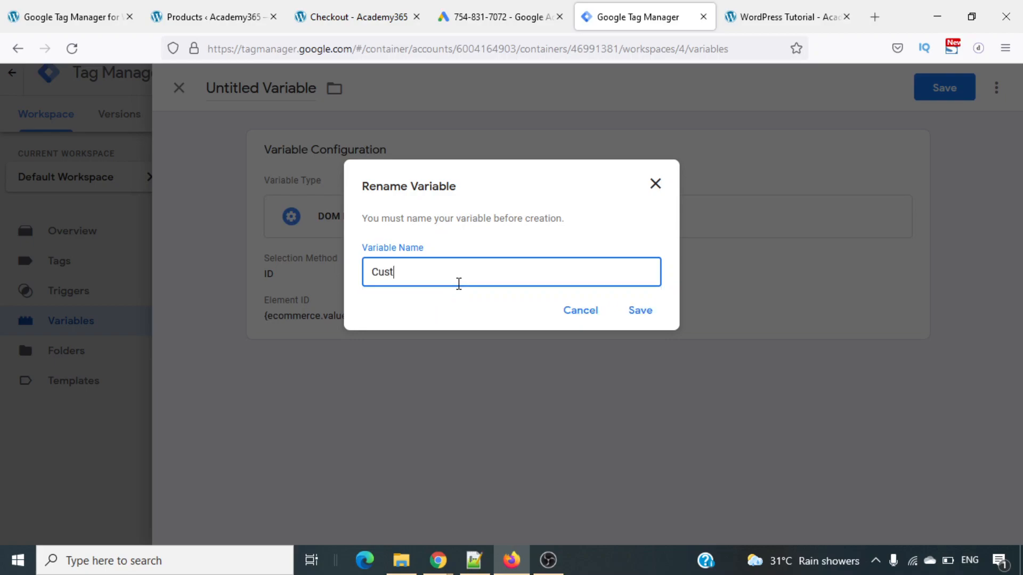
text(o)
key(BackSpace)
text(Conversion Value New)
click(645, 310)
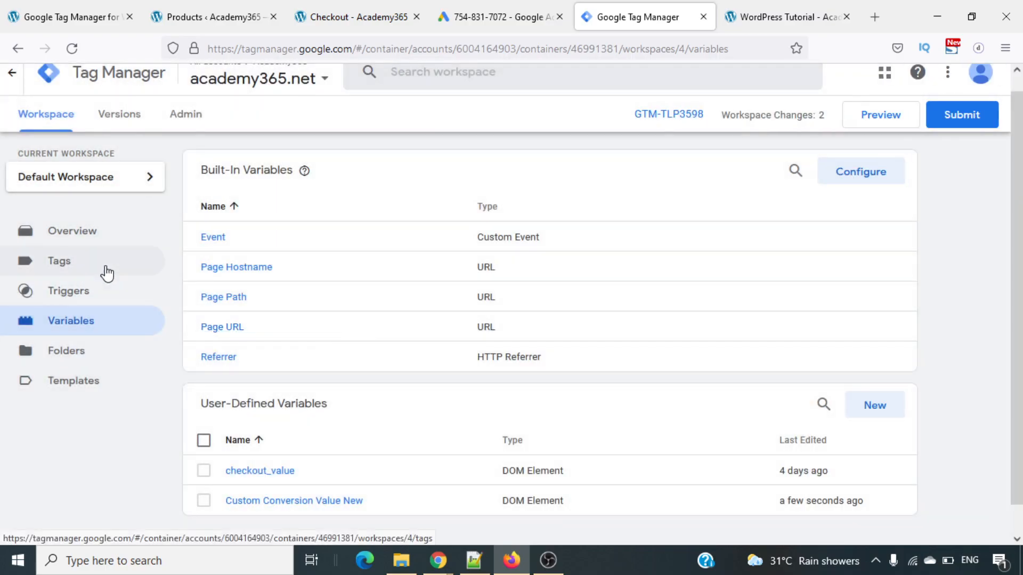
- Set the Conversion Value of the Demo Conversion Tracking Dynamic Value tag to the Custom Conversion Value New variable and save the tag
click(86, 266)
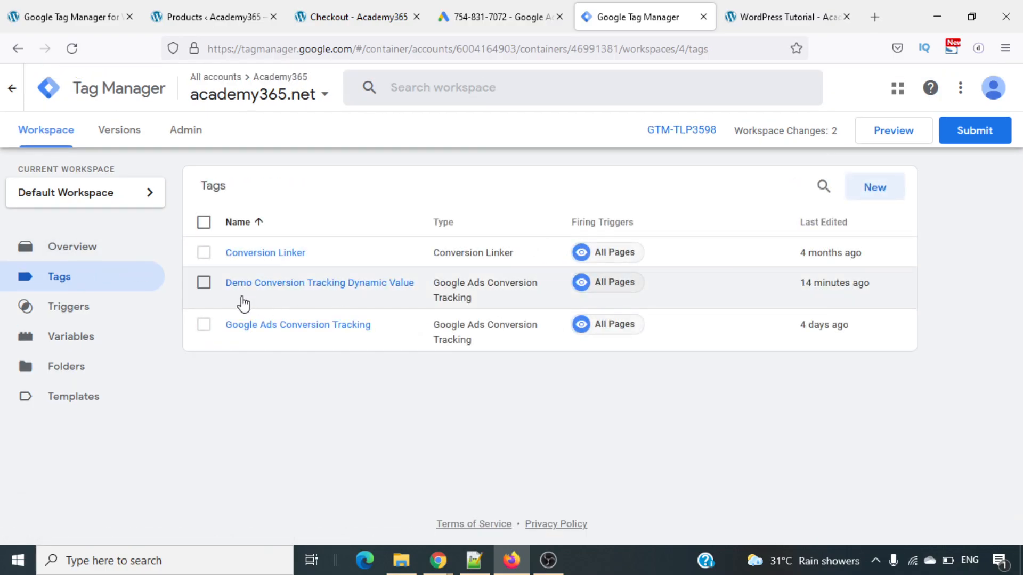
click(320, 286)
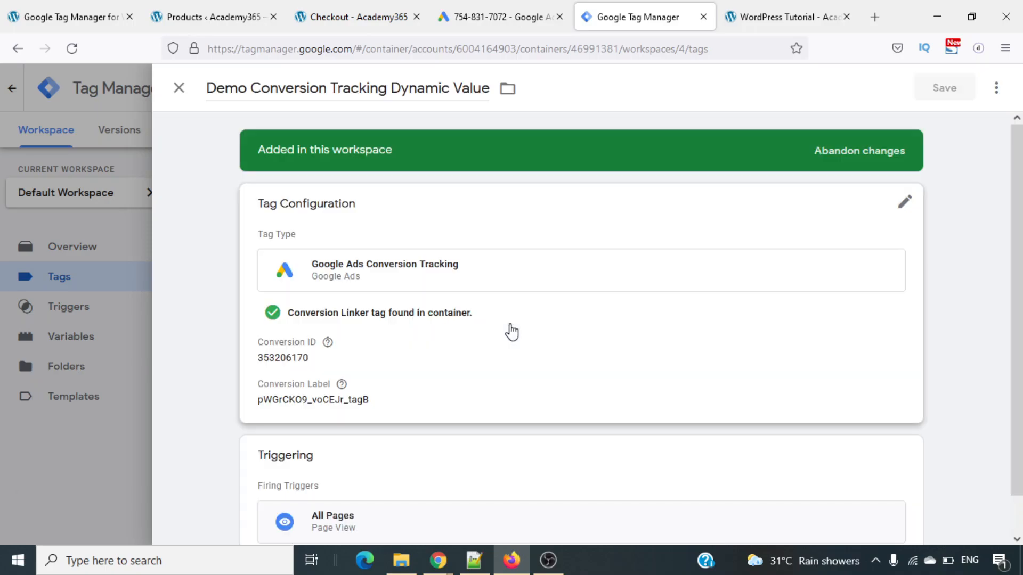
scroll(491, 361, down, 1)
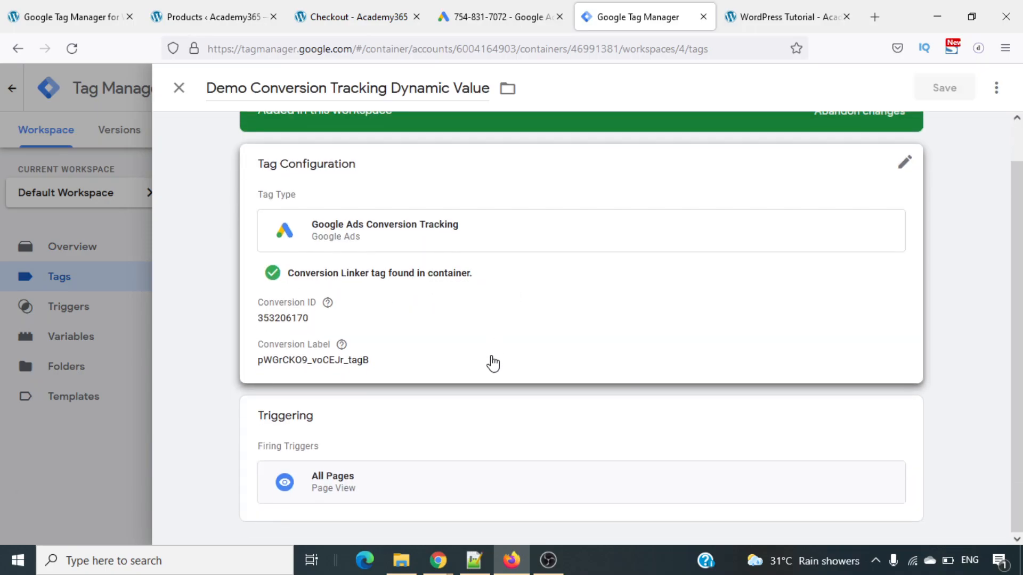
click(902, 169)
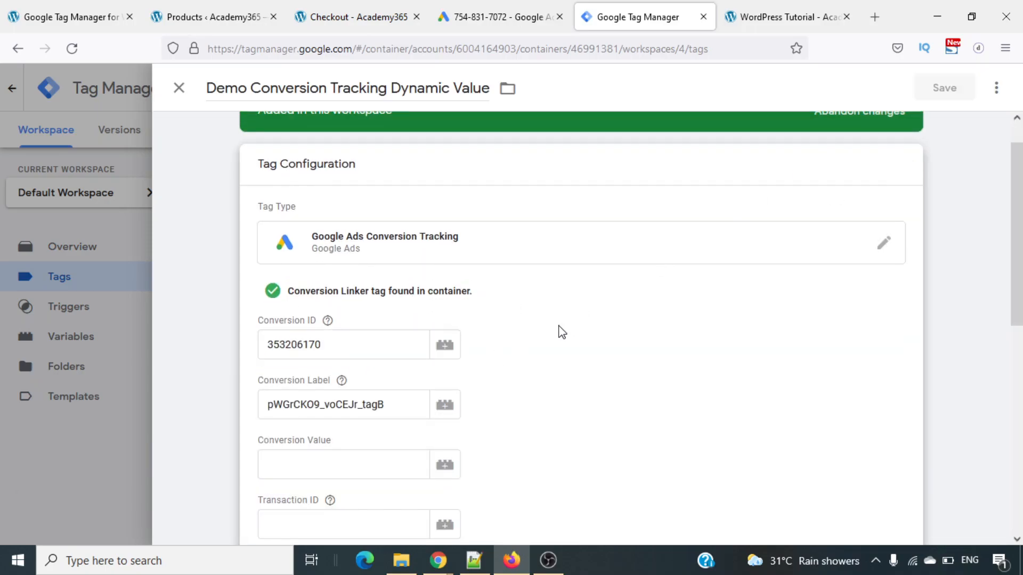
scroll(559, 333, down, 2)
click(452, 347)
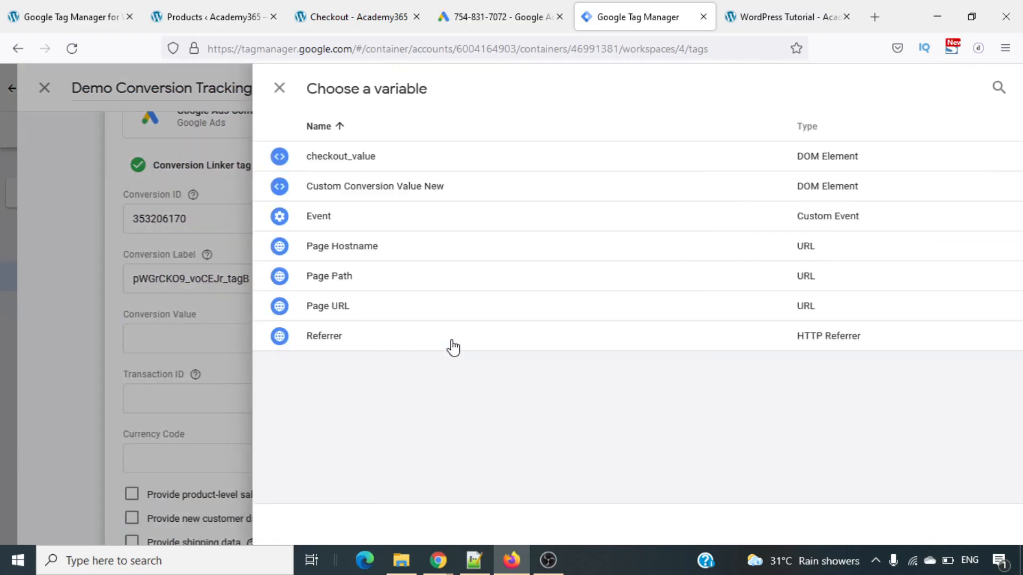
click(323, 201)
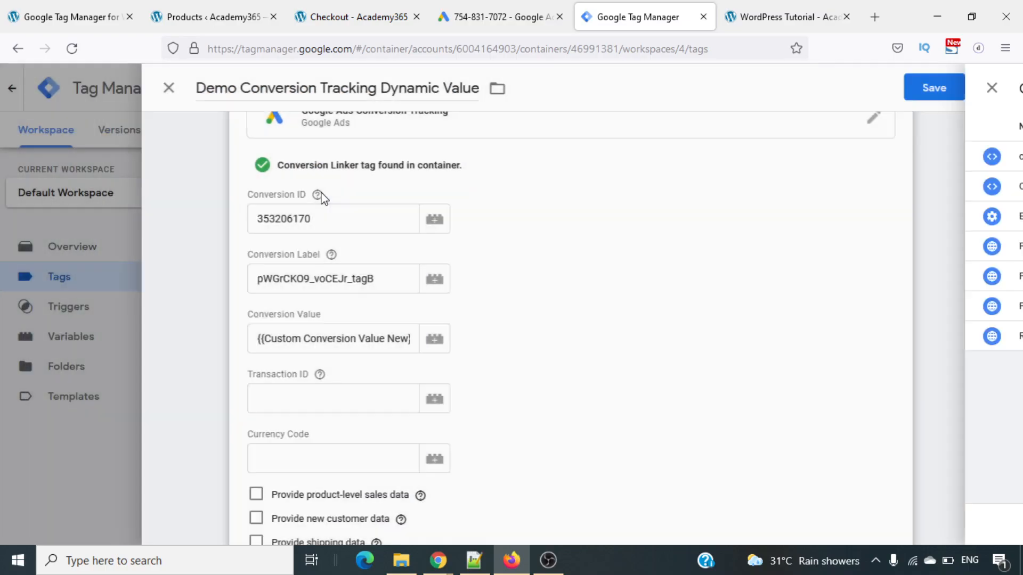
click(952, 88)
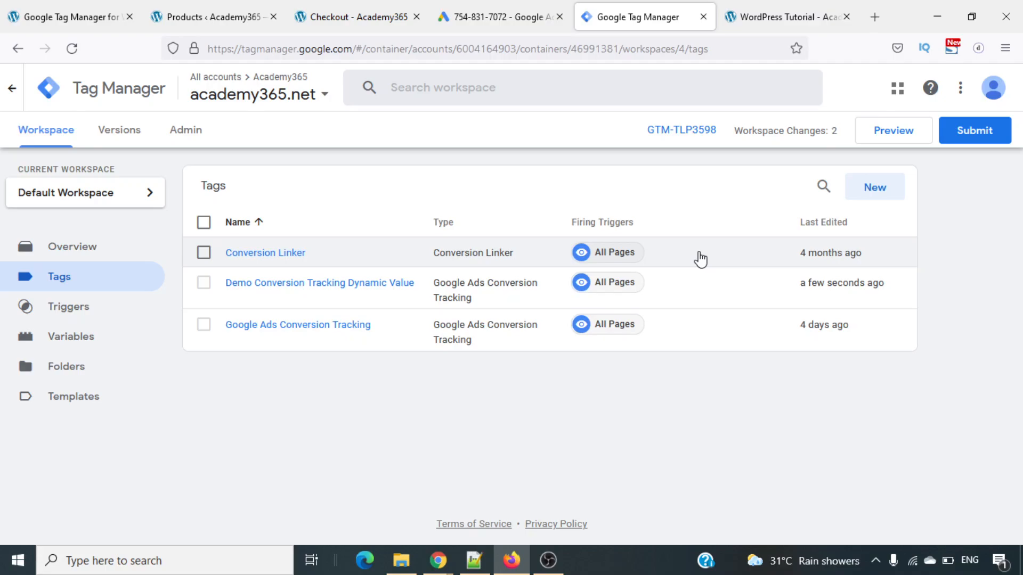
- Submit and publish the workspace changes to the Live environment without a version name or description, and review the published version's contents
mouse_move(940, 153)
mouse_down()
mouse_move(1003, 151)
mouse_move(938, 94)
mouse_move(941, 152)
mouse_up()
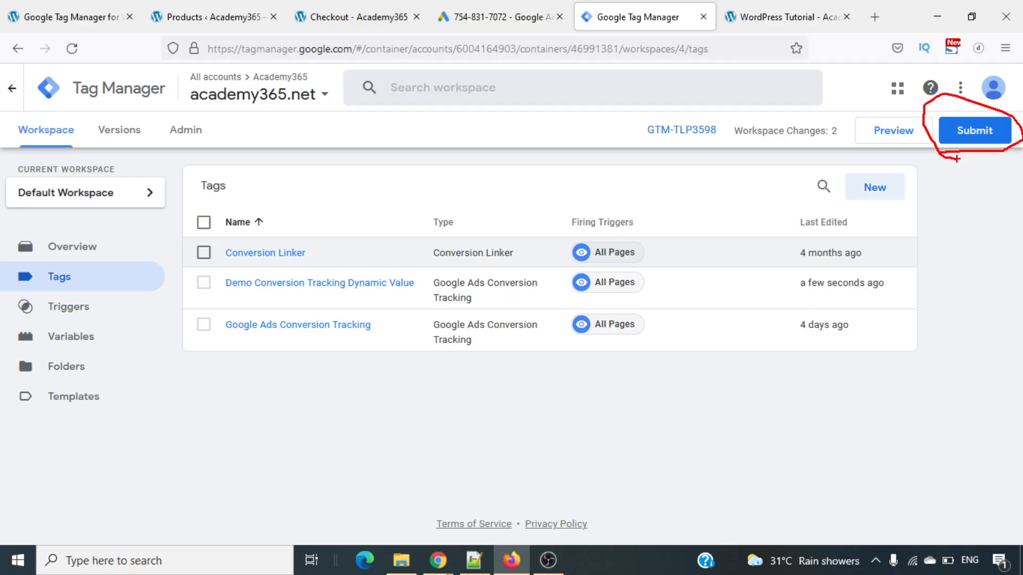
click(977, 134)
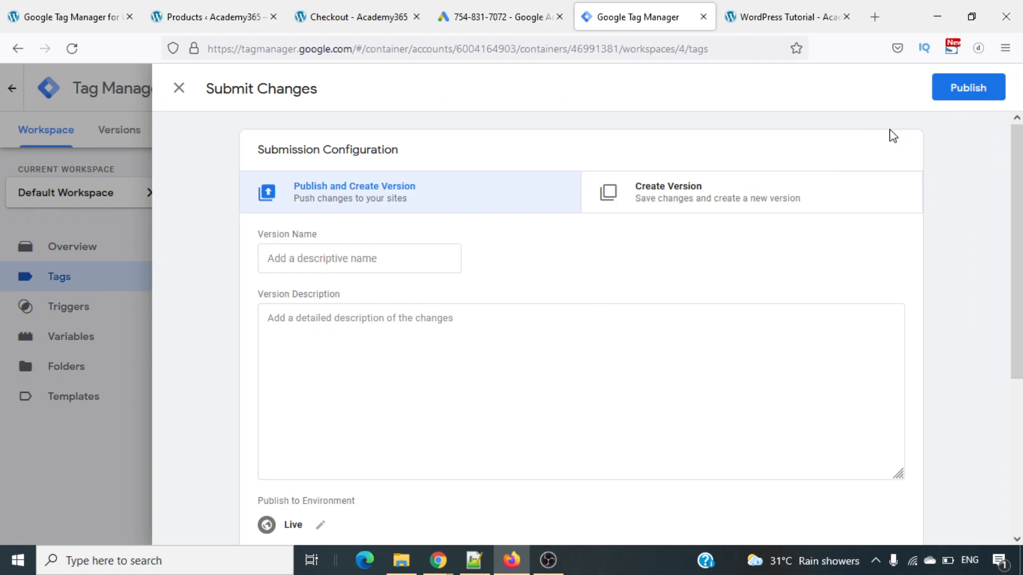
click(980, 85)
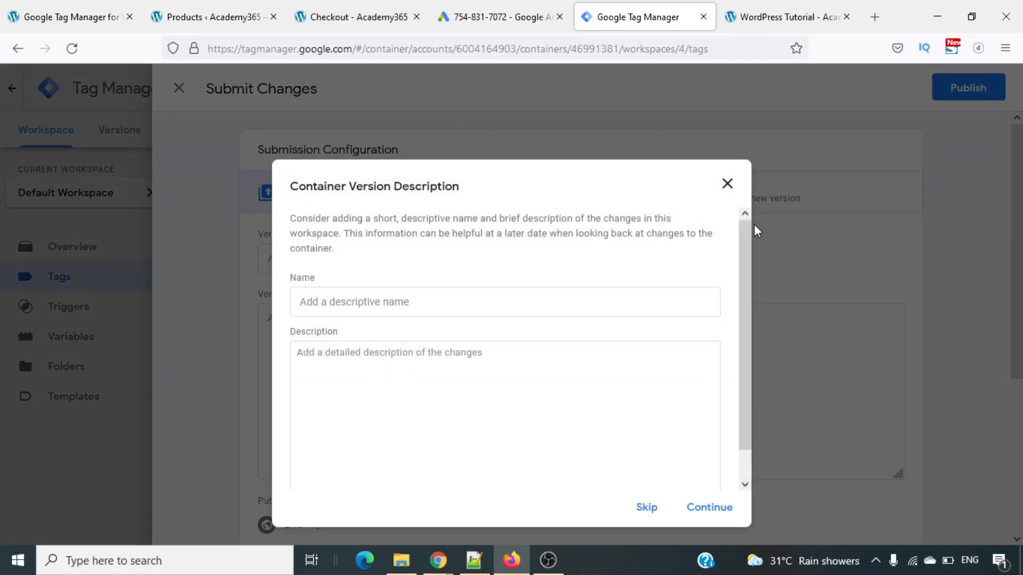
click(709, 509)
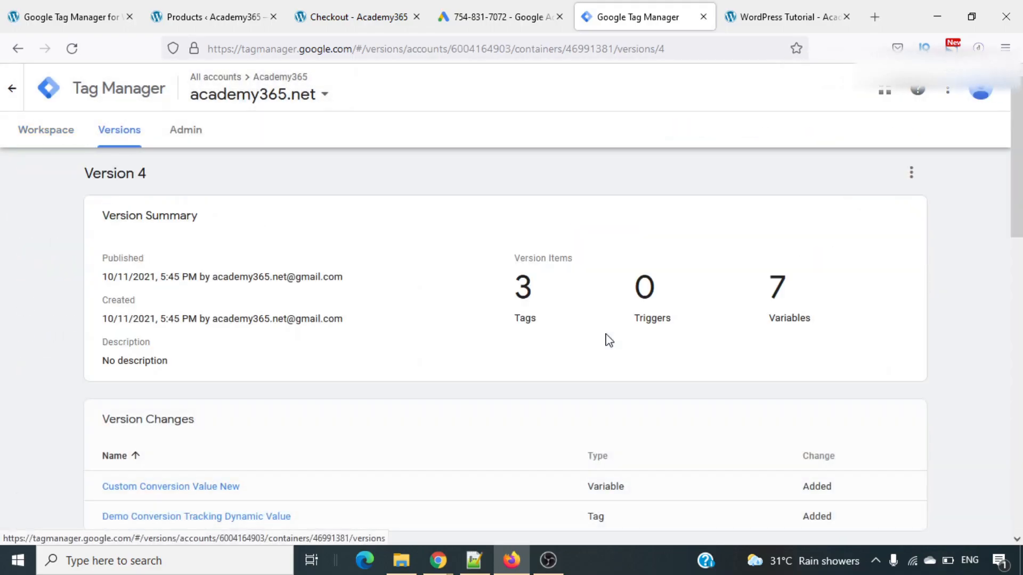
scroll(609, 340, down, 5)
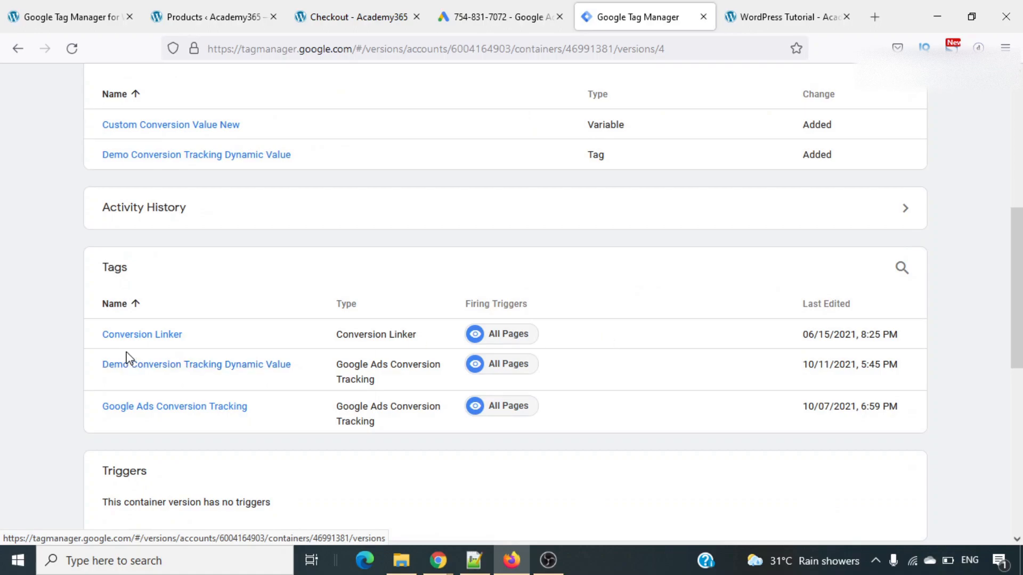
- Switch to Google Ads, look through the conversion columns available for the search terms report and cancel the column changes
click(453, 7)
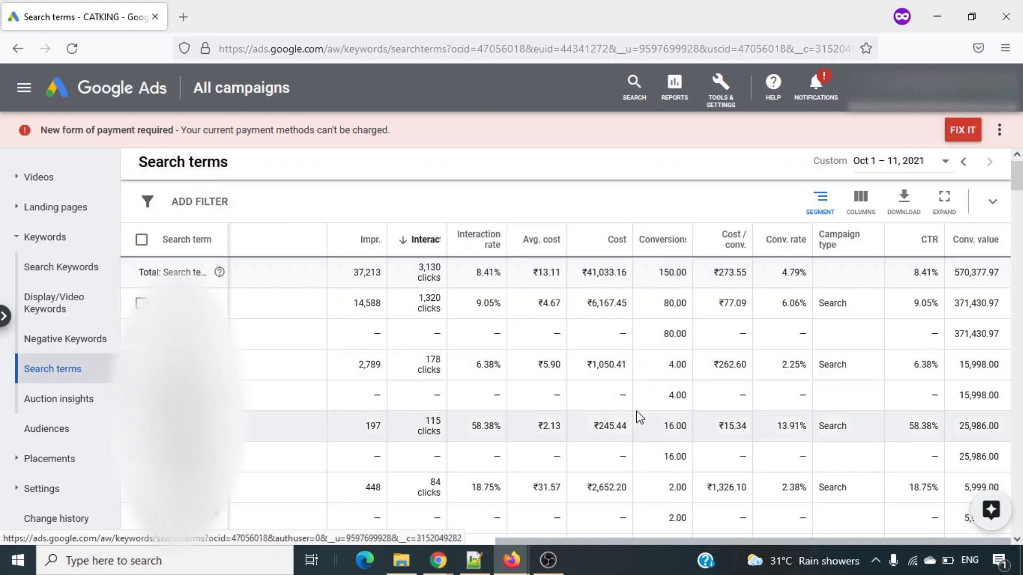
click(877, 219)
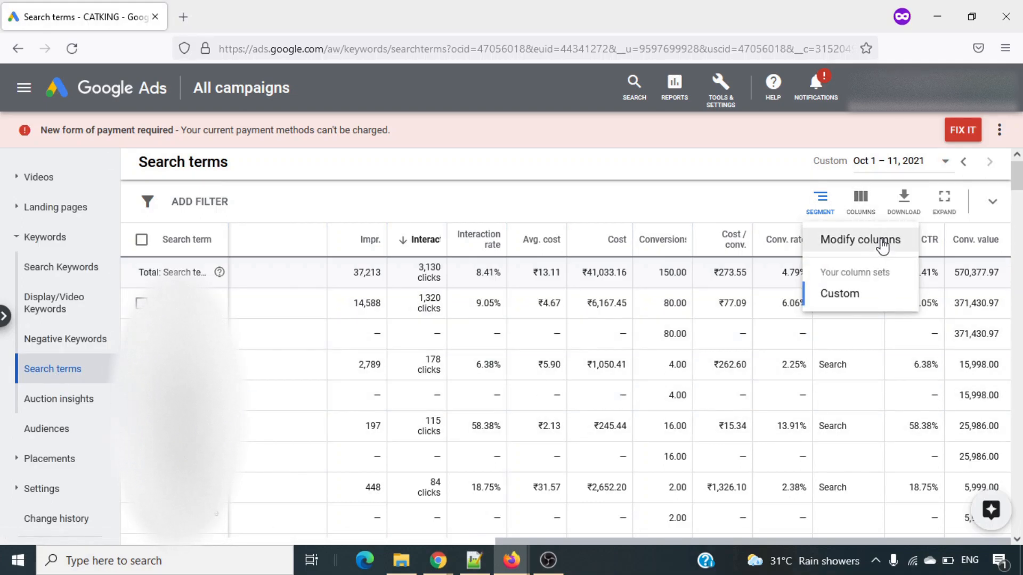
click(883, 247)
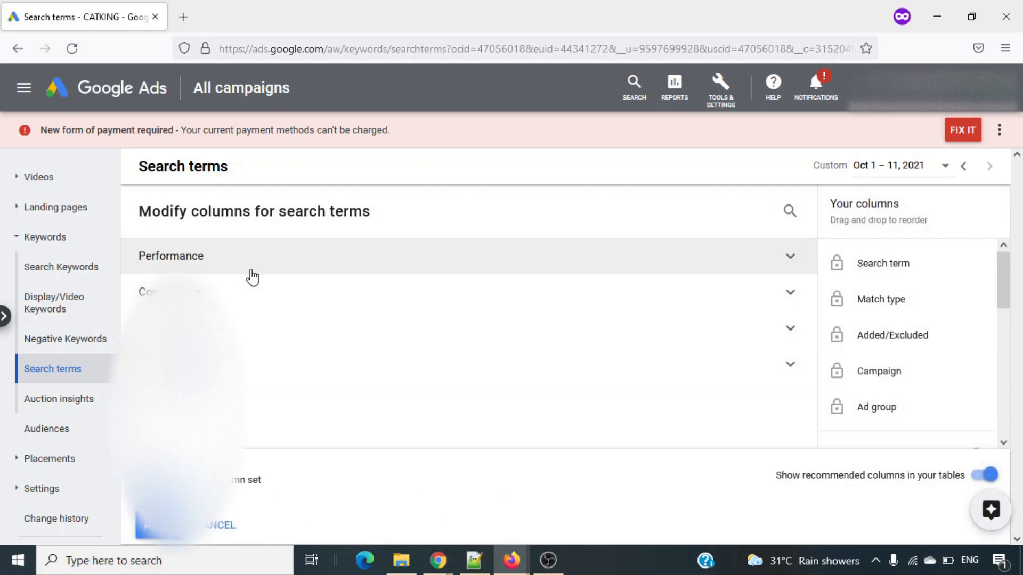
click(258, 305)
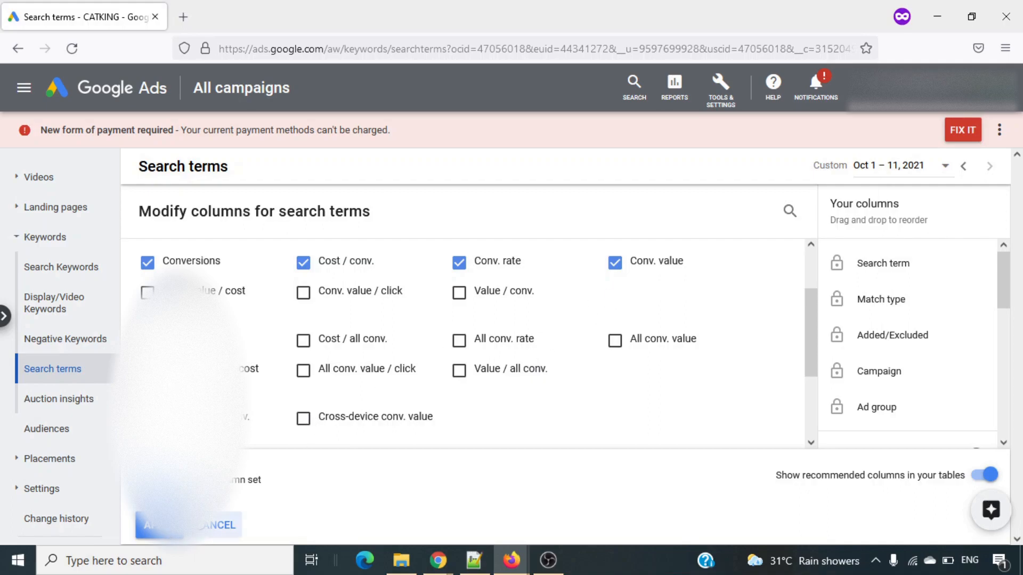
click(203, 529)
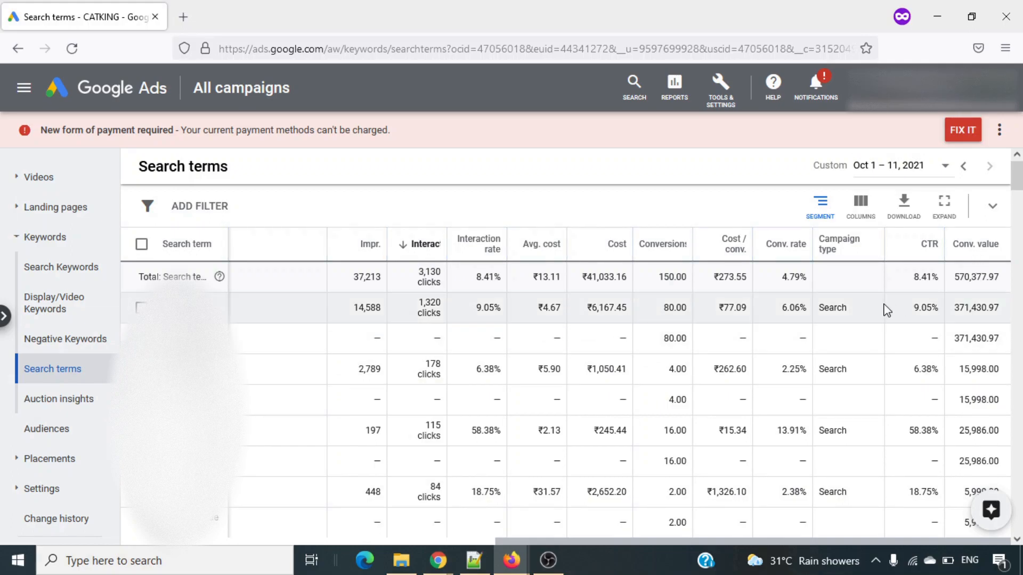
- Examine the conversion values of the individual search terms and their Custom Value Purchase rows
scroll(958, 341, down, 1)
scroll(958, 341, down, 2)
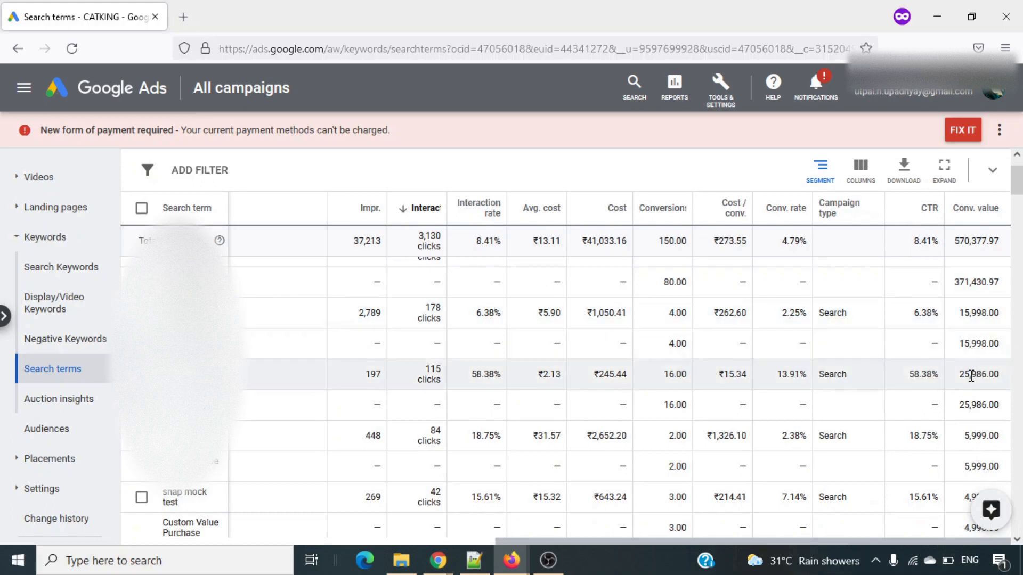
scroll(971, 376, down, 2)
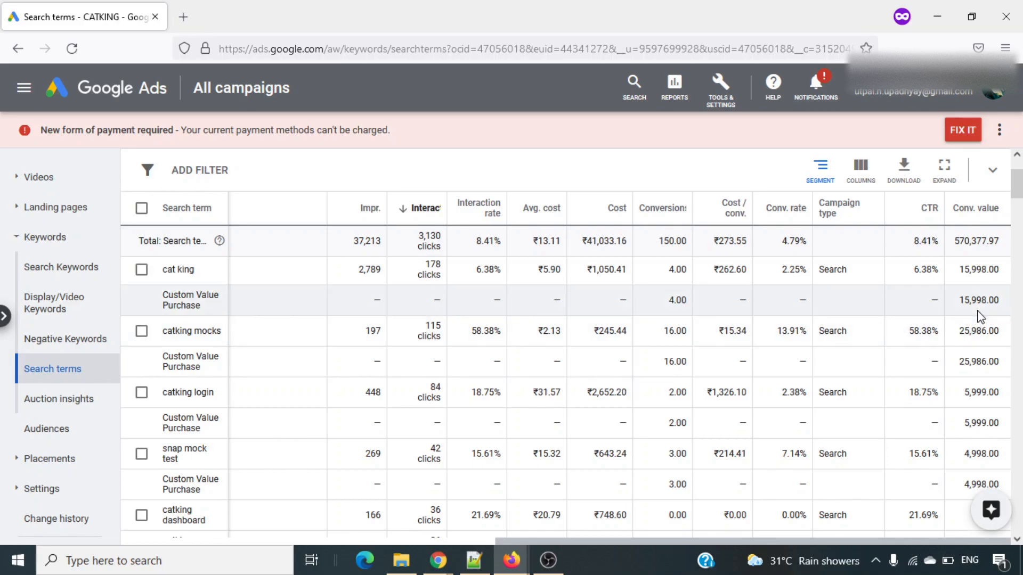
scroll(980, 317, down, 1)
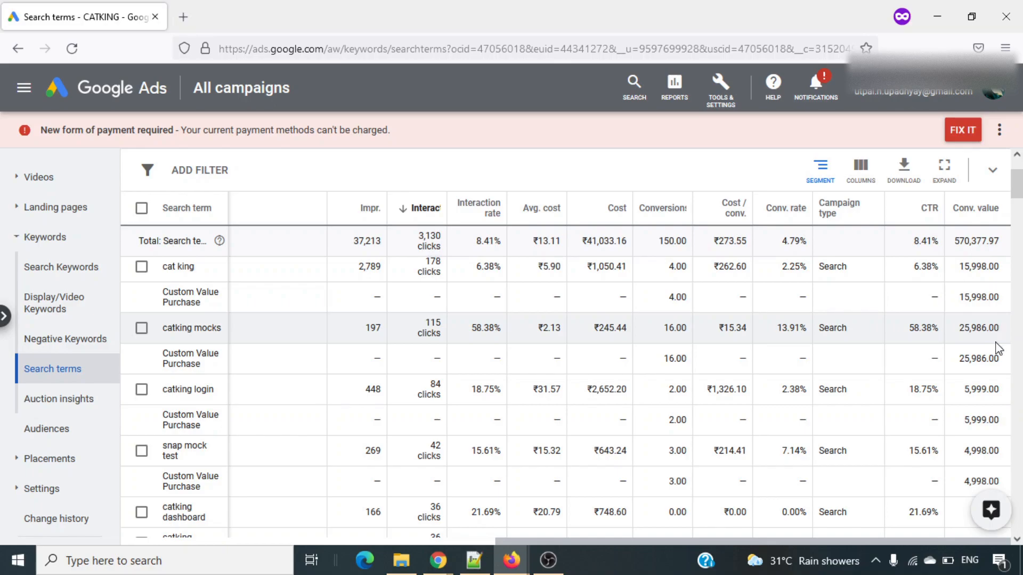
scroll(999, 349, down, 1)
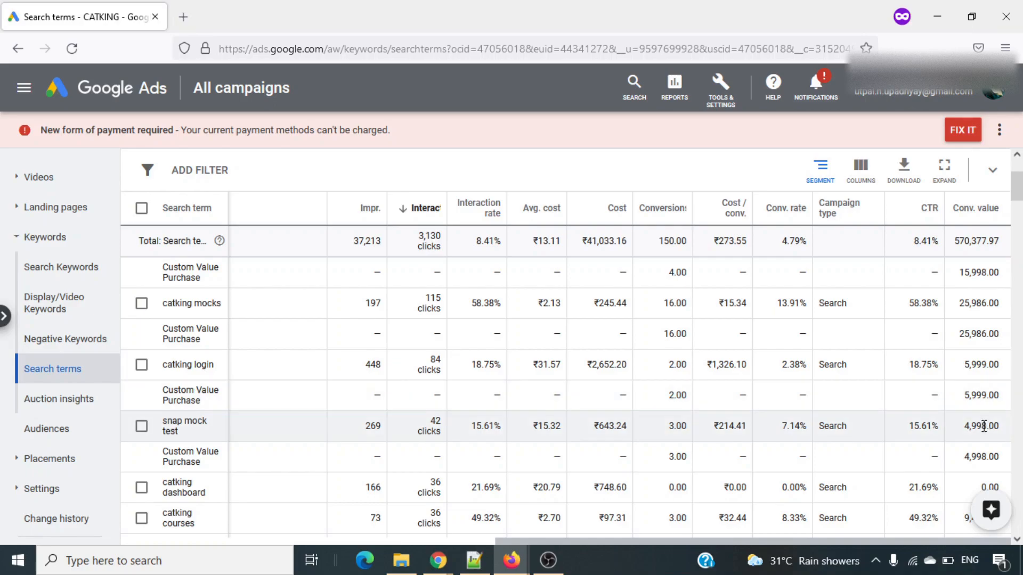
scroll(983, 426, up, 4)
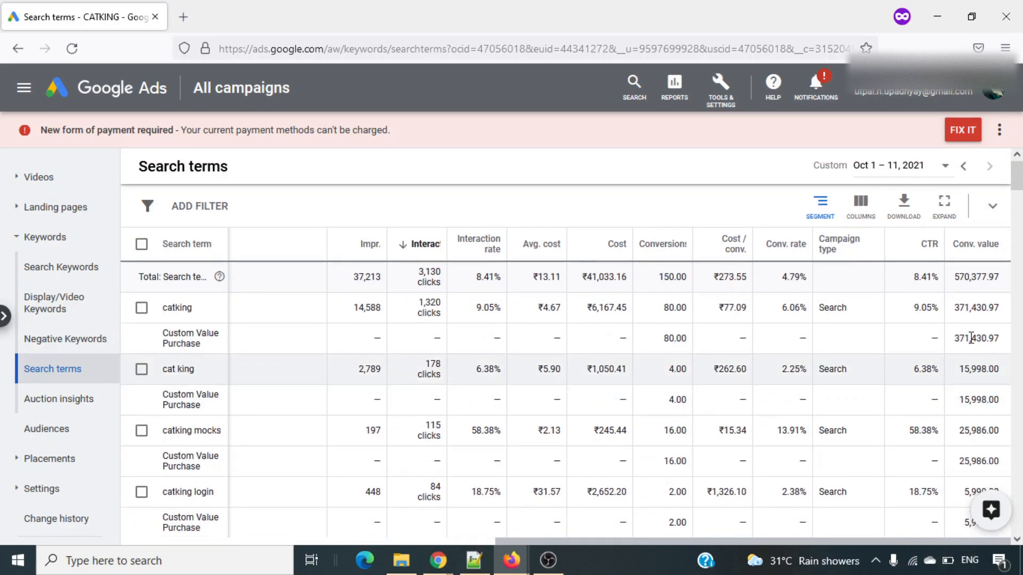